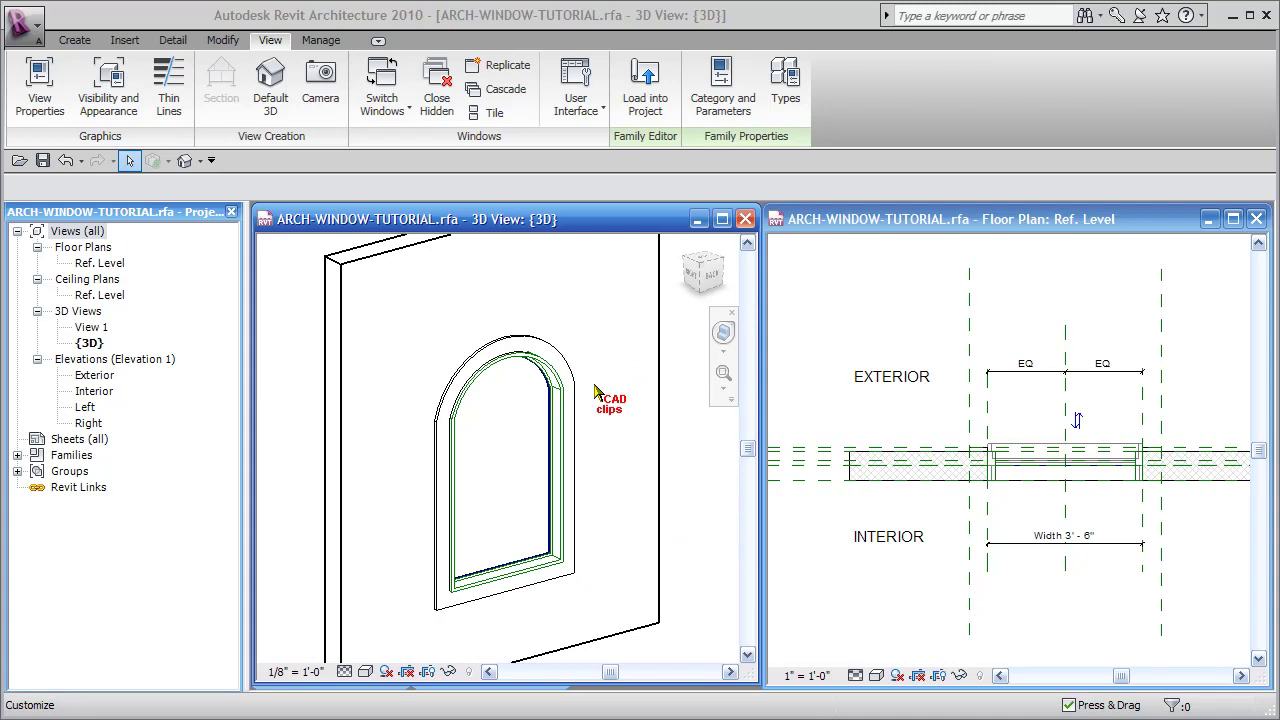
Open the window family's types, enlarge the dialog to show all dimension parameters and move it clear of the 3D window model.
click(566, 331)
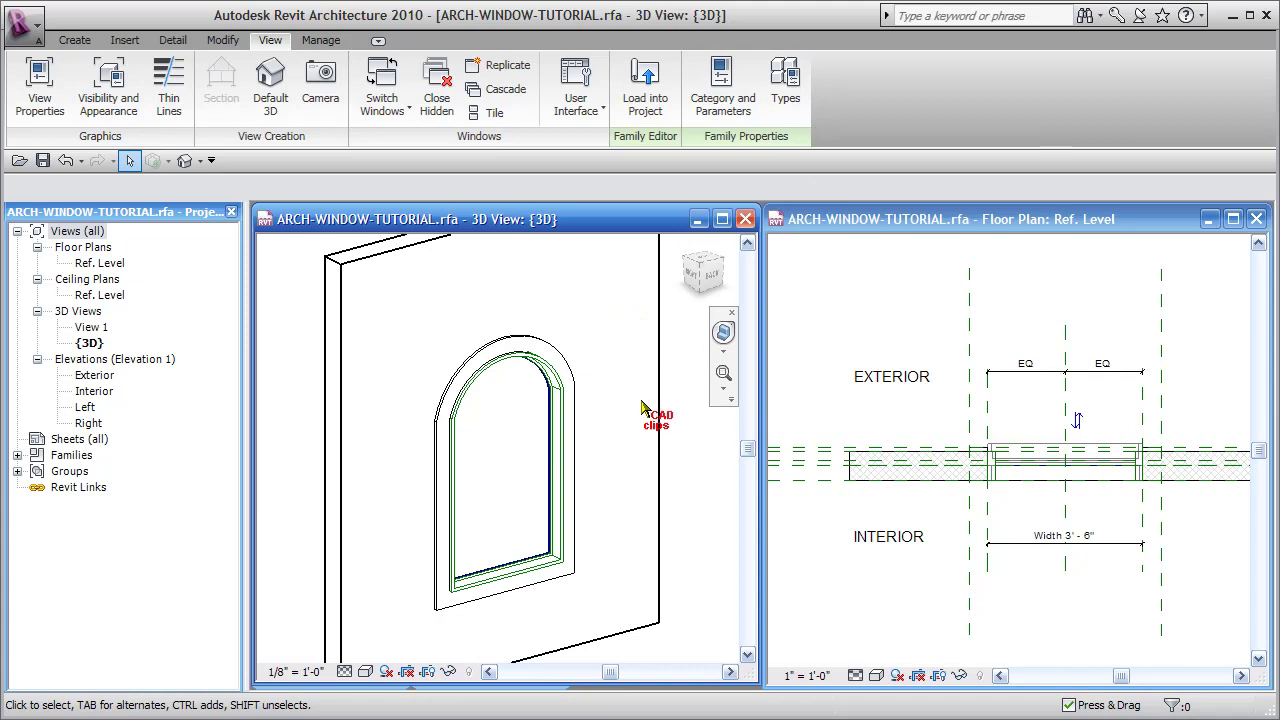
click(786, 86)
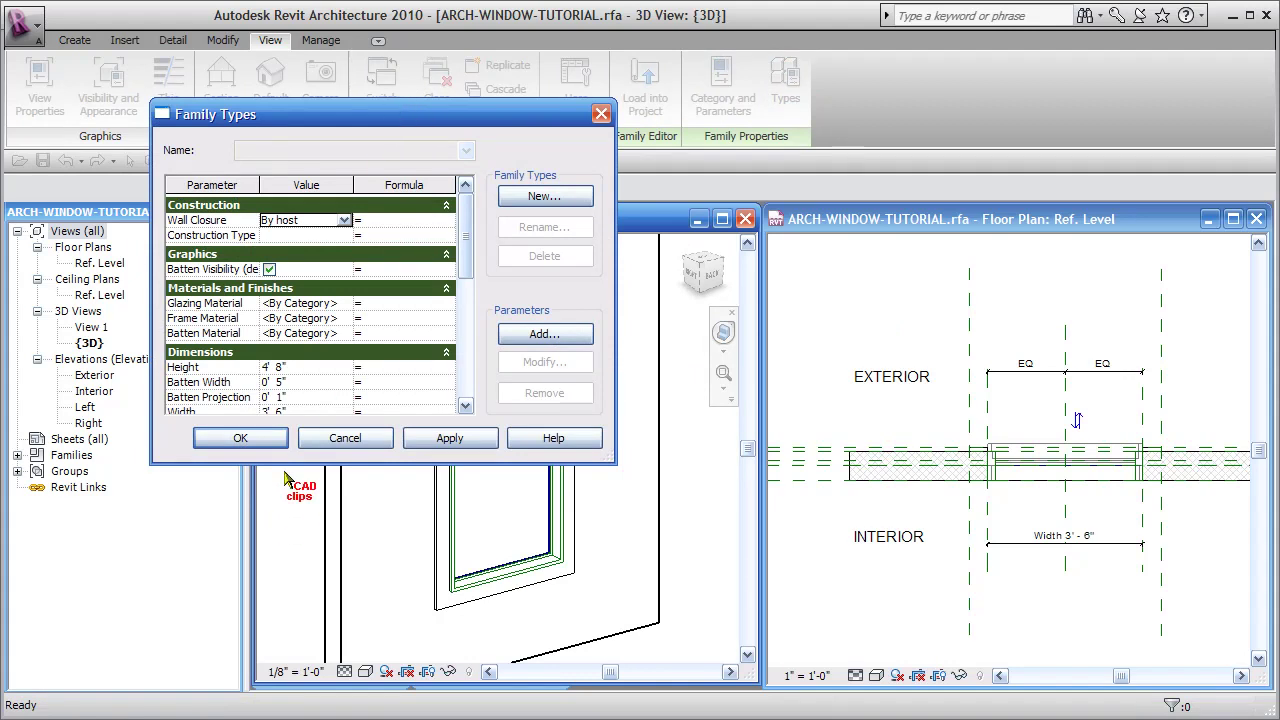
click(215, 368)
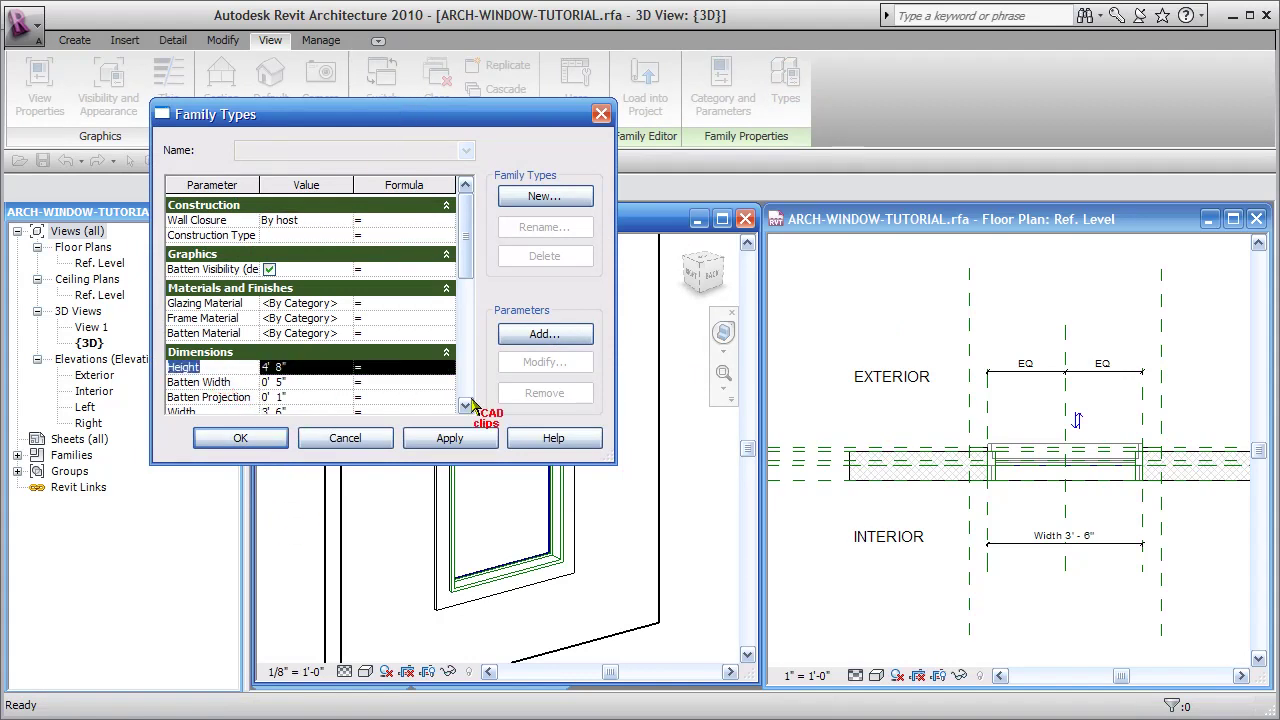
drag(464, 463, 465, 614)
click(200, 412)
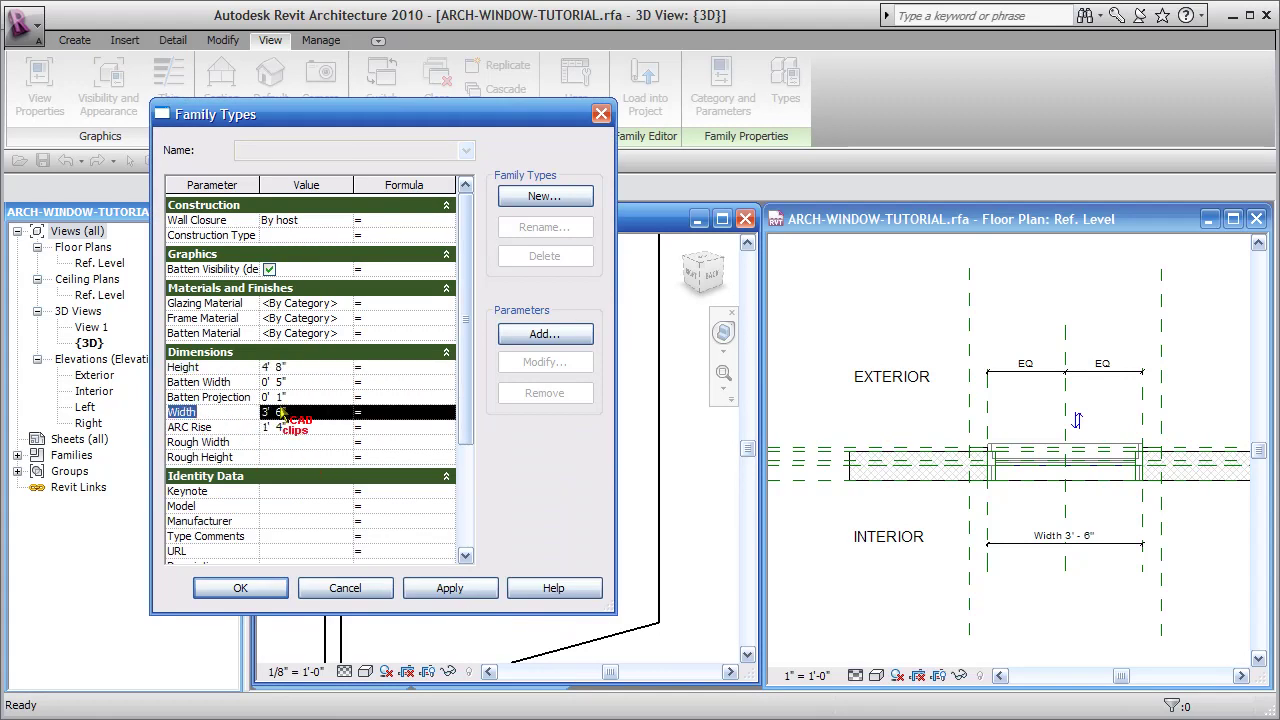
click(246, 382)
drag(393, 112, 883, 77)
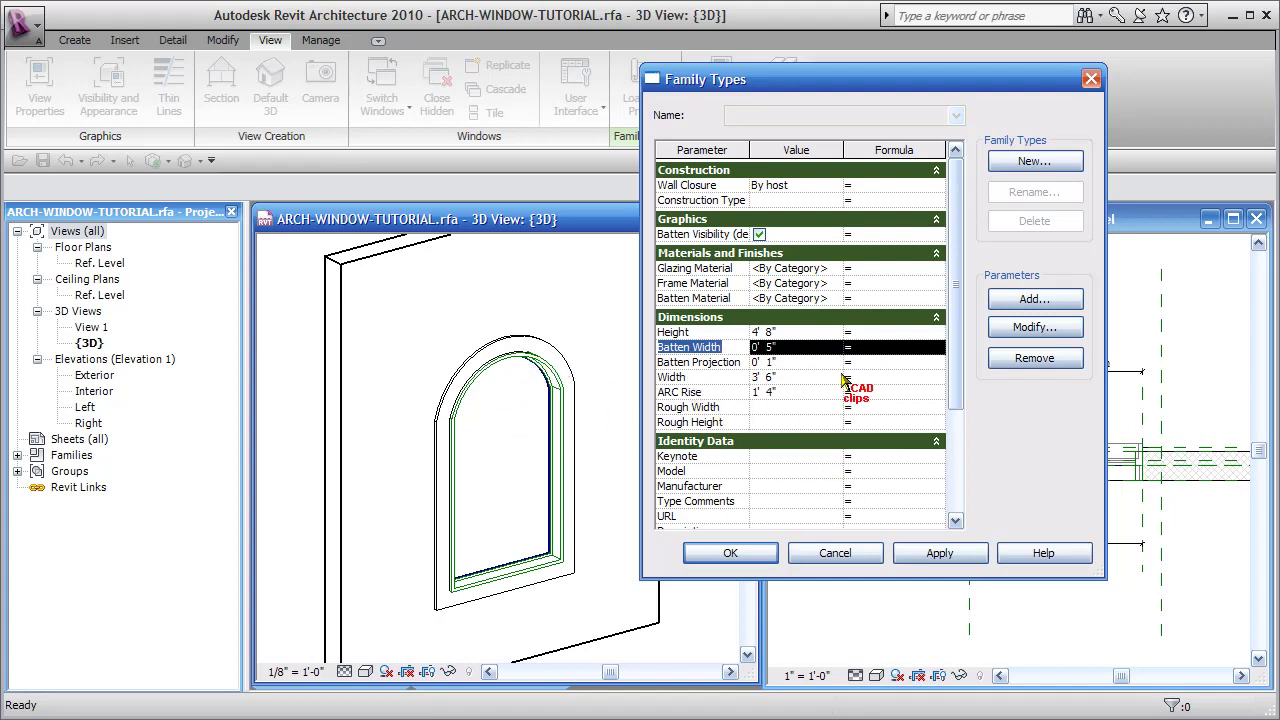
Review the Height, Batten Width, Width and ARC Rise values, and inspect the ARC Rise parameter's properties without changing them.
click(800, 337)
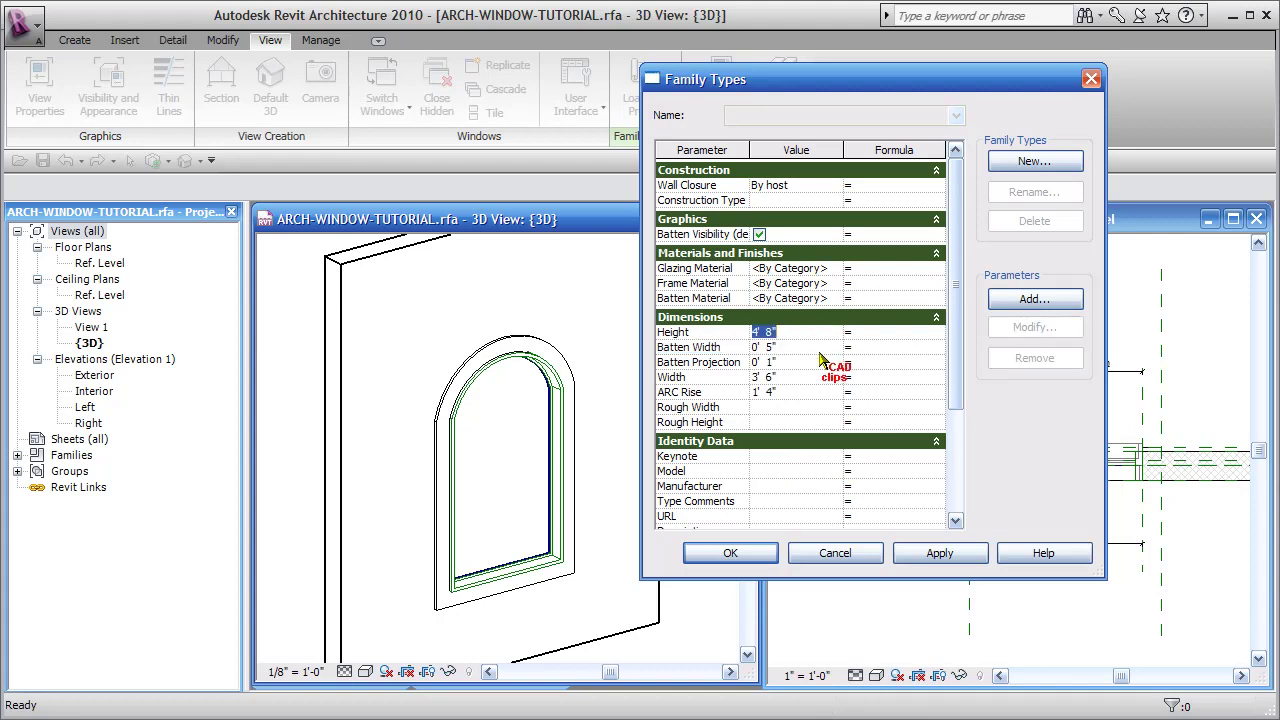
click(808, 347)
click(806, 378)
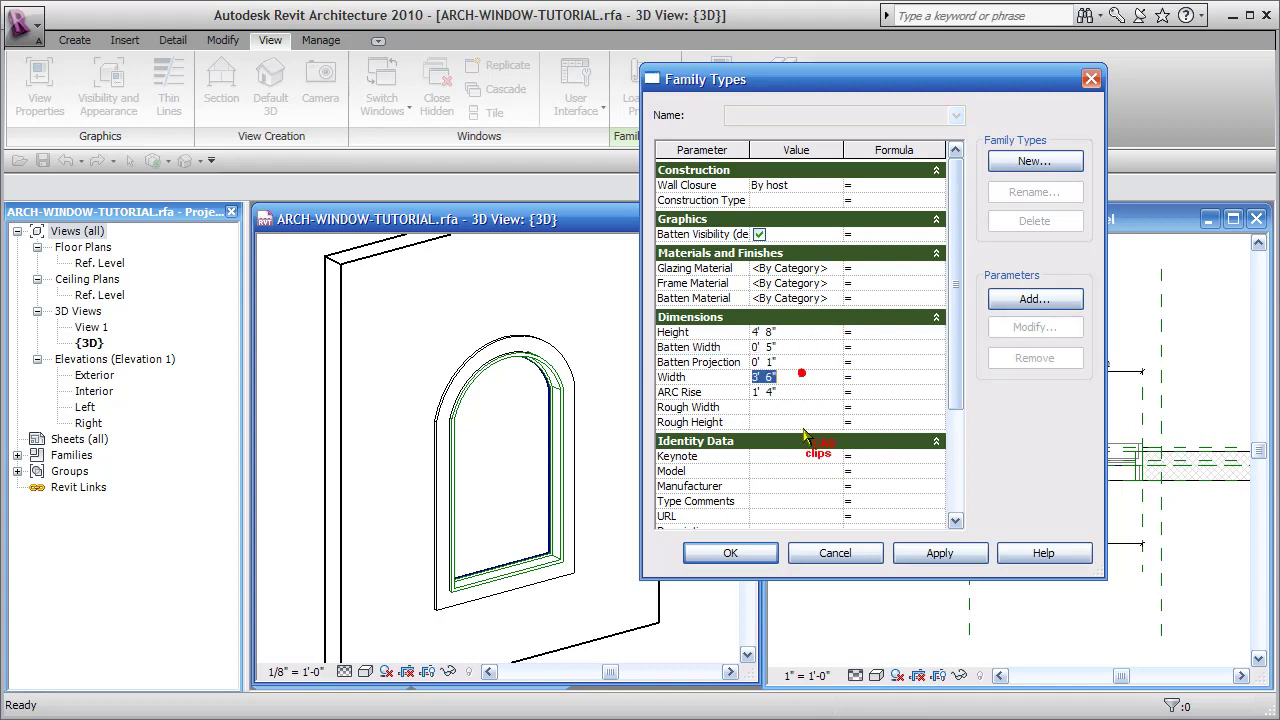
click(805, 393)
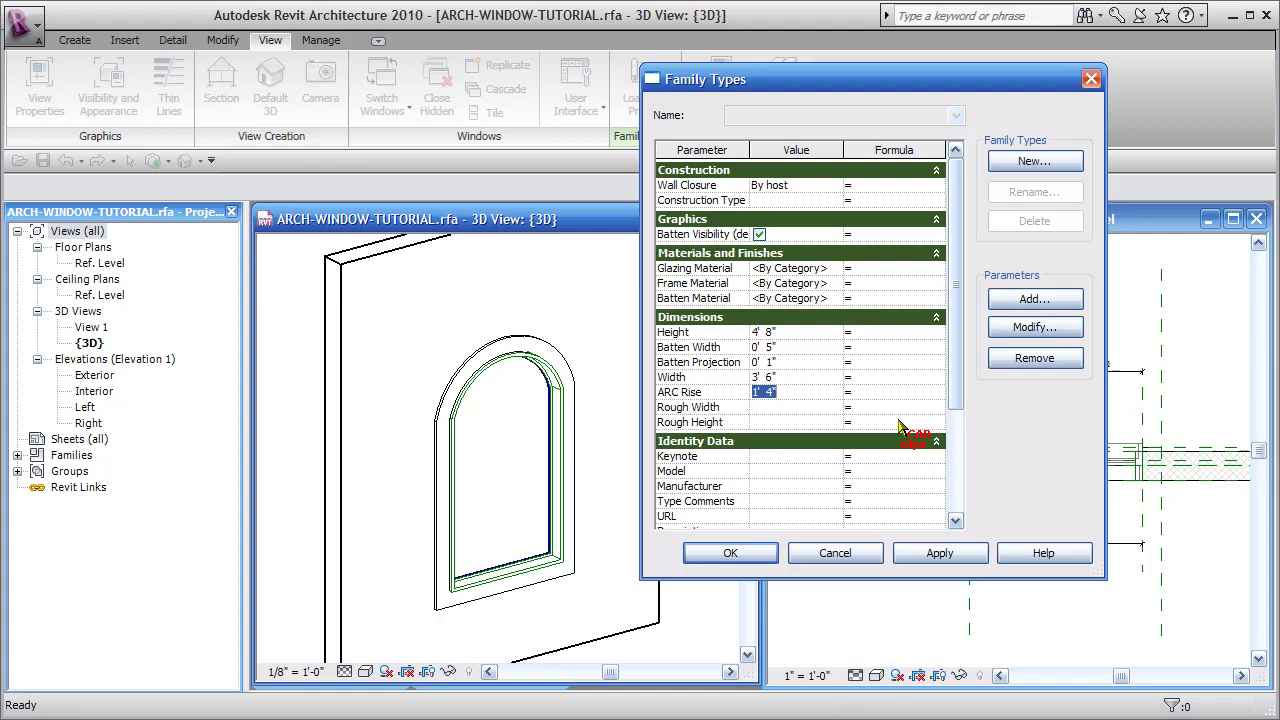
click(1043, 327)
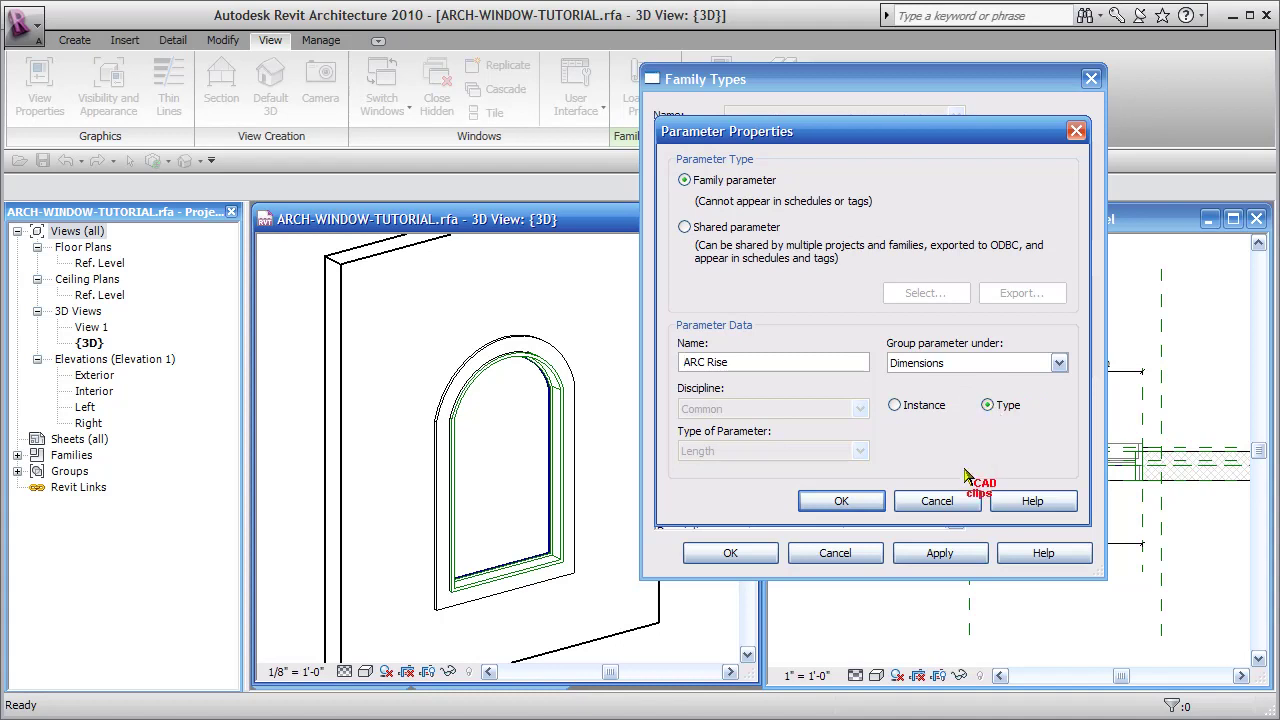
click(937, 501)
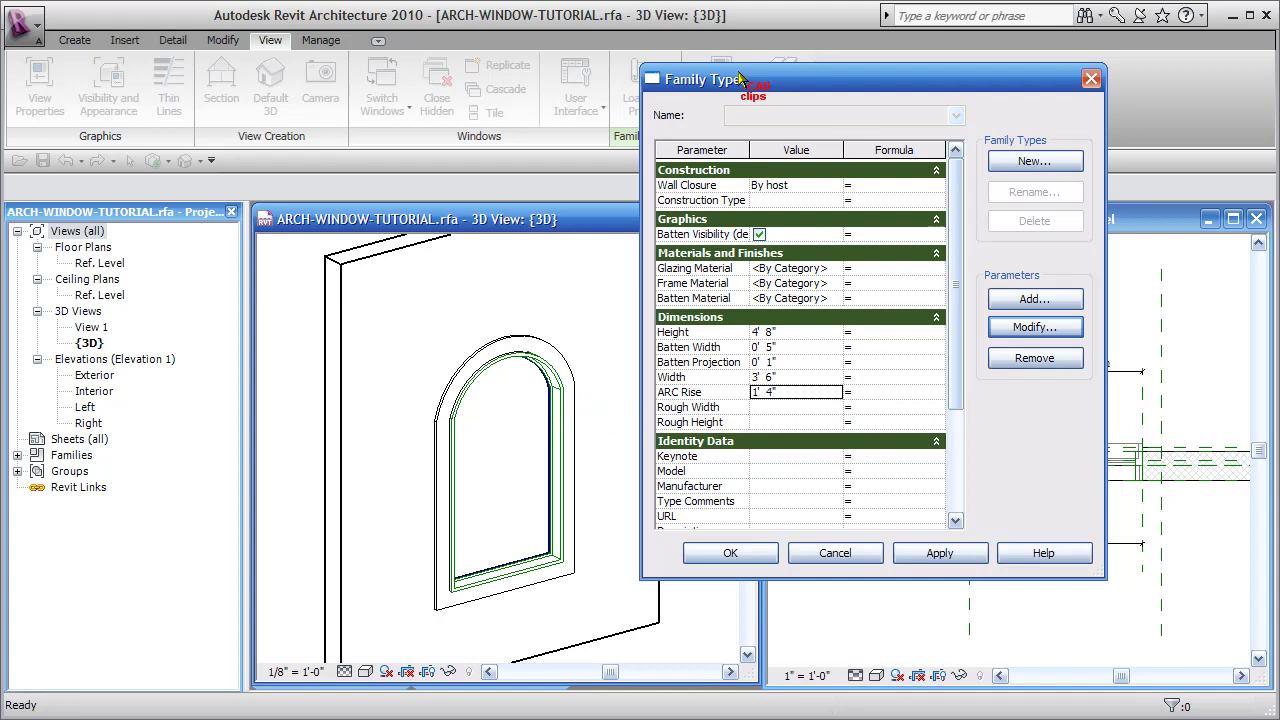
Compare the Height and ARC Rise values and check whether ARC Rise is an instance or type parameter.
drag(728, 84, 714, 86)
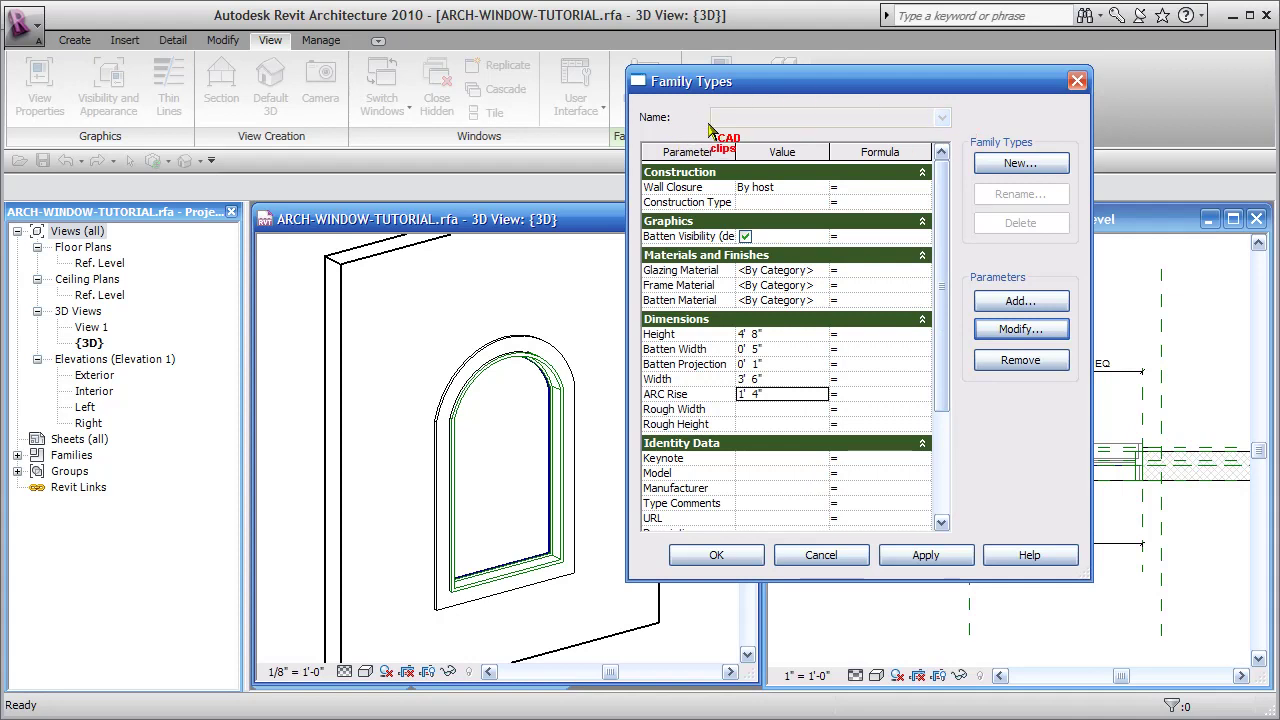
click(785, 335)
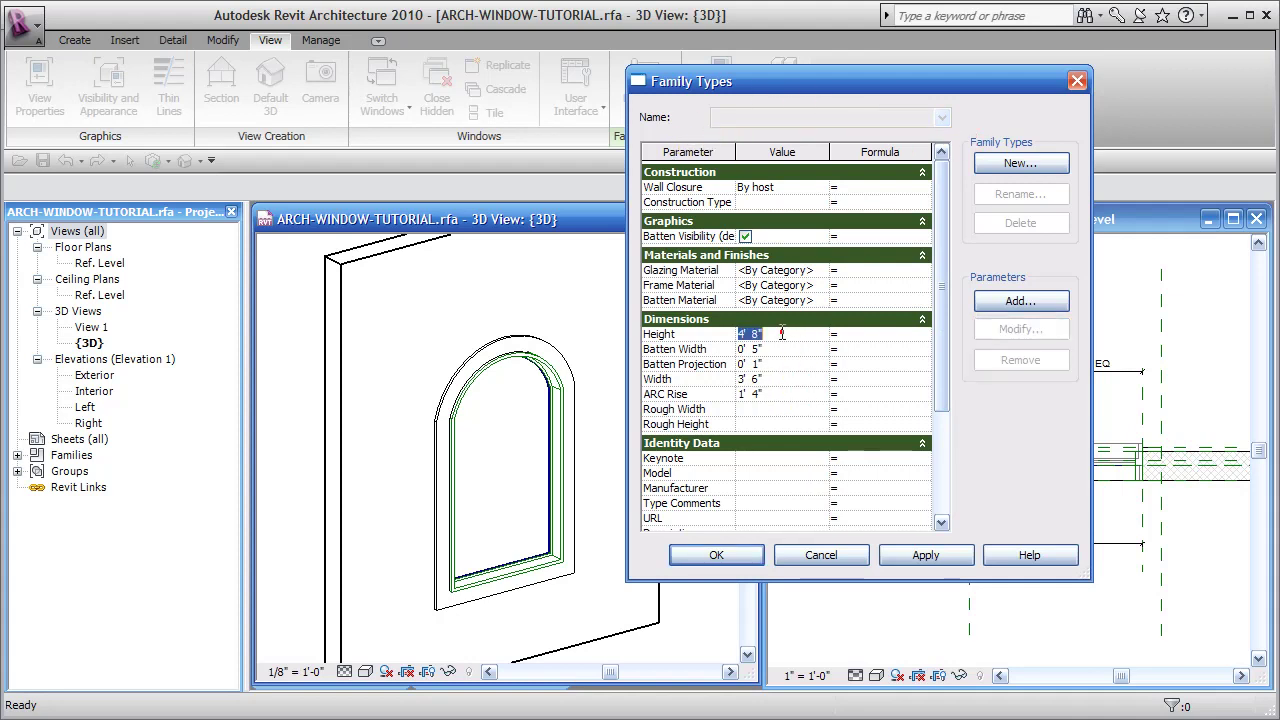
click(803, 393)
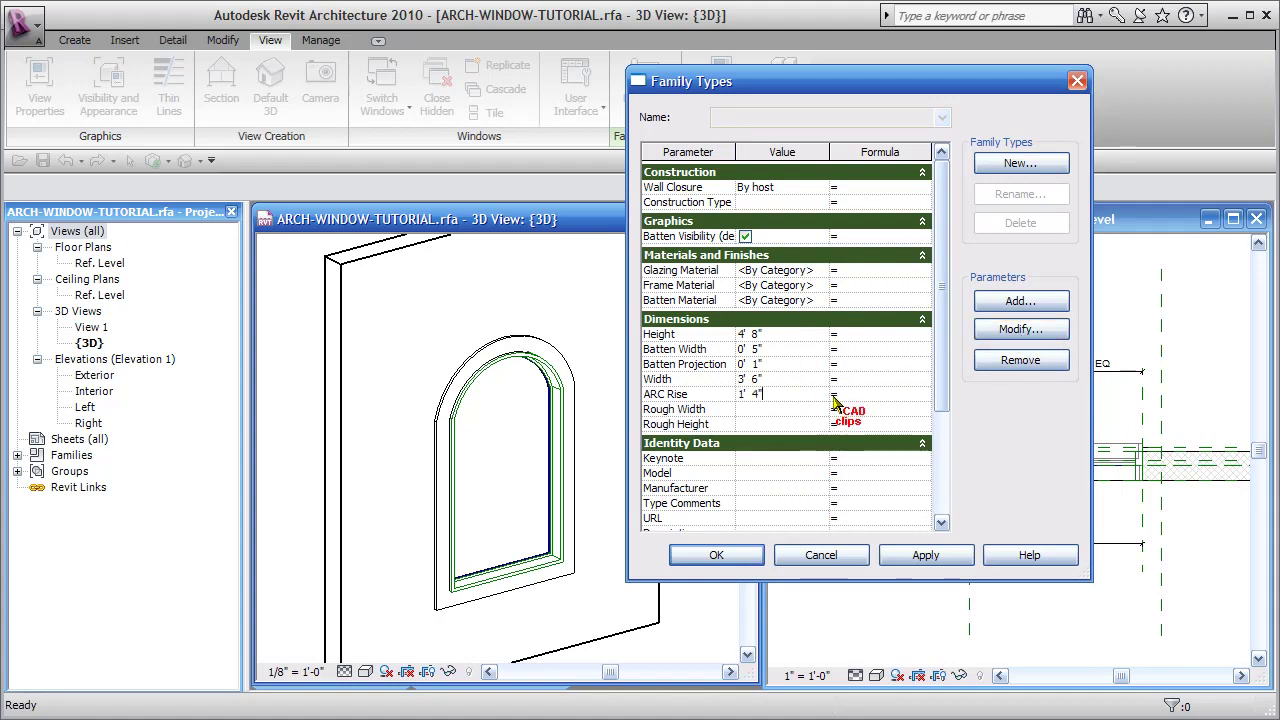
click(1011, 333)
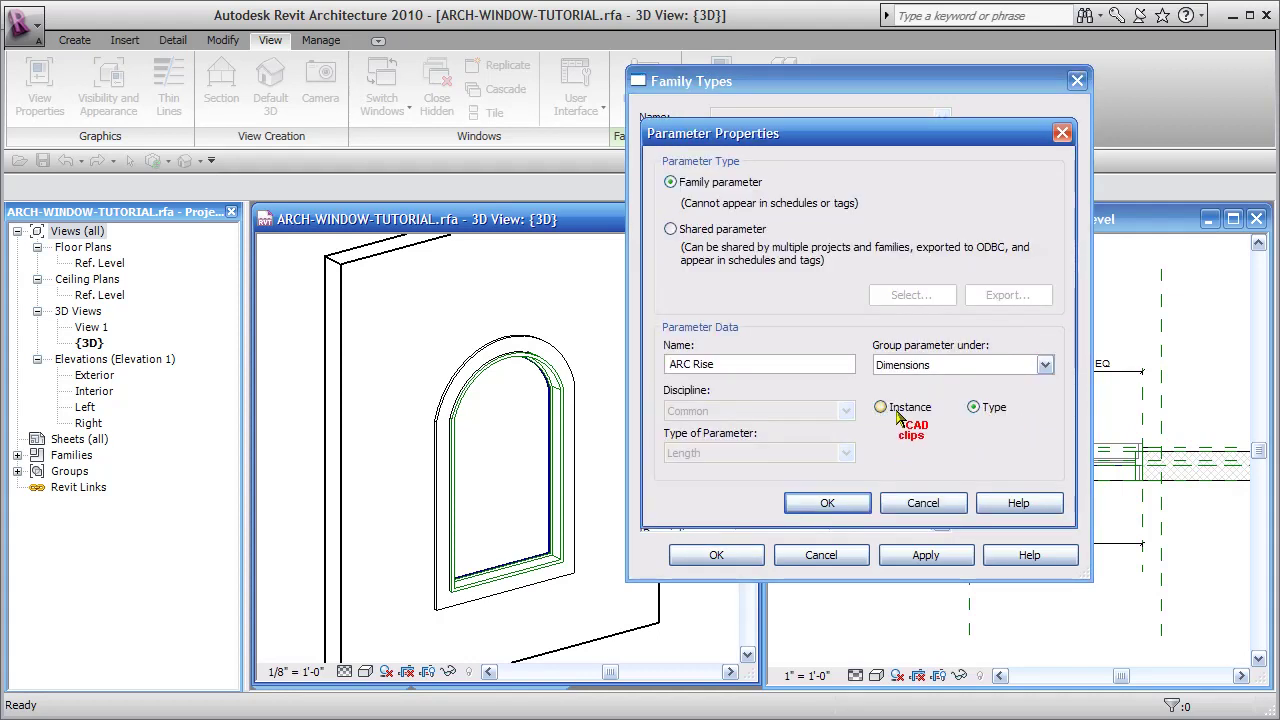
click(923, 503)
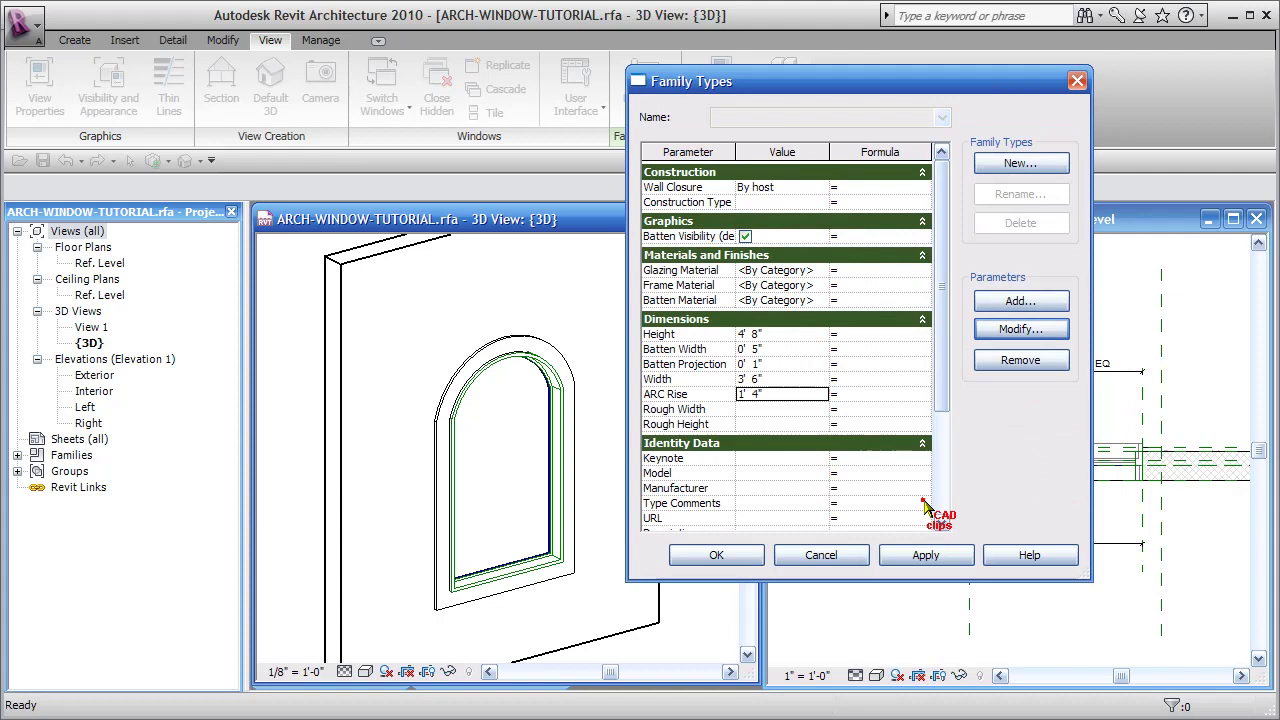
Check the exact names of the Height, Batten Width and ARC Rise parameters, and close the family types.
click(679, 335)
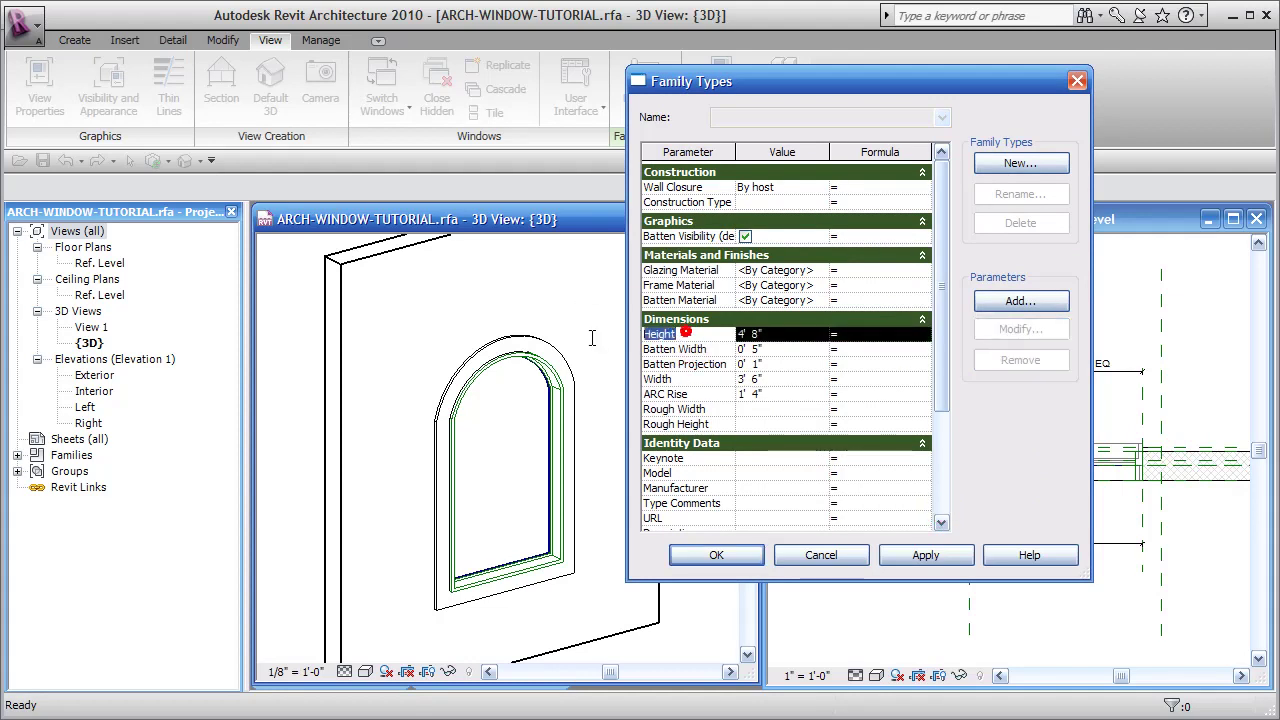
click(713, 349)
click(690, 395)
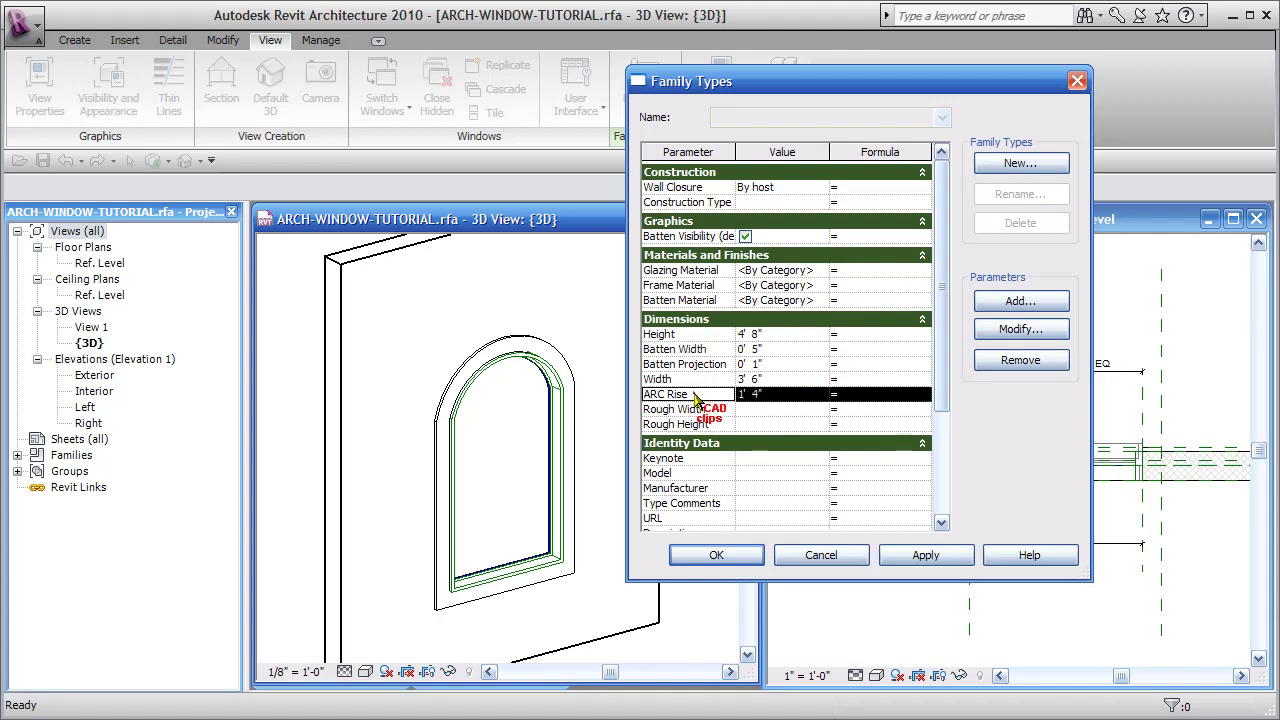
click(704, 393)
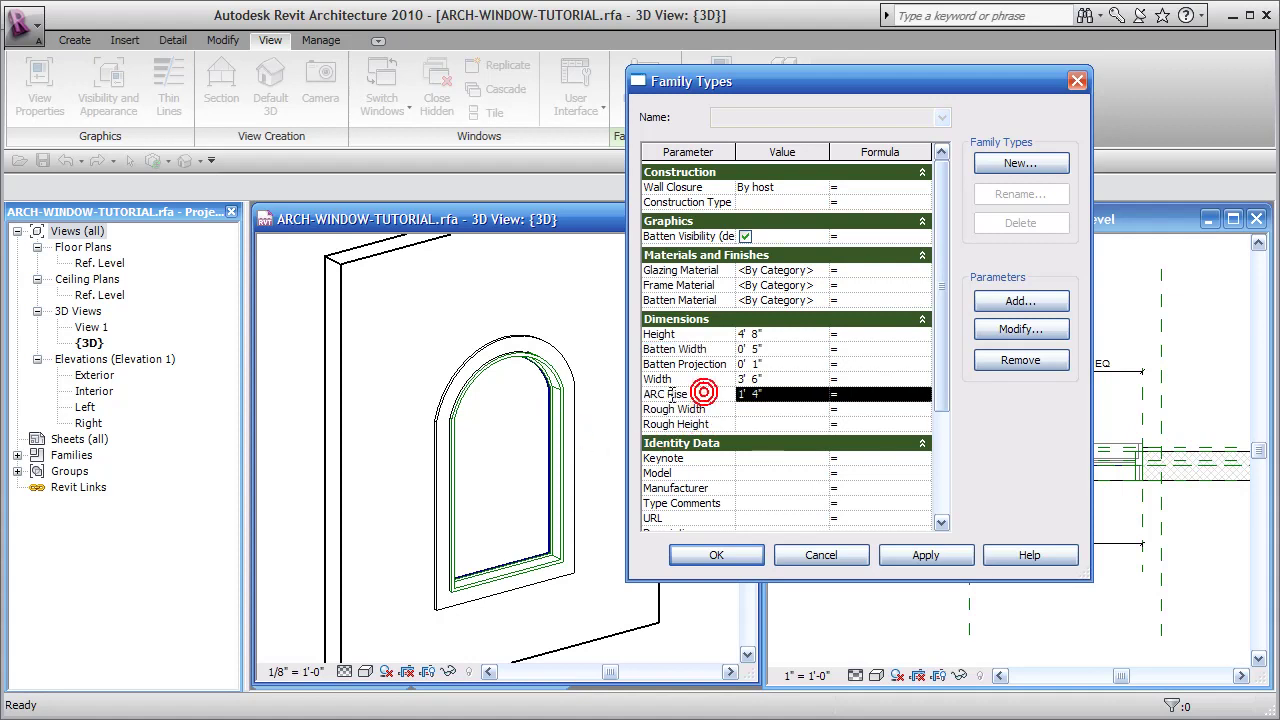
double_click(699, 393)
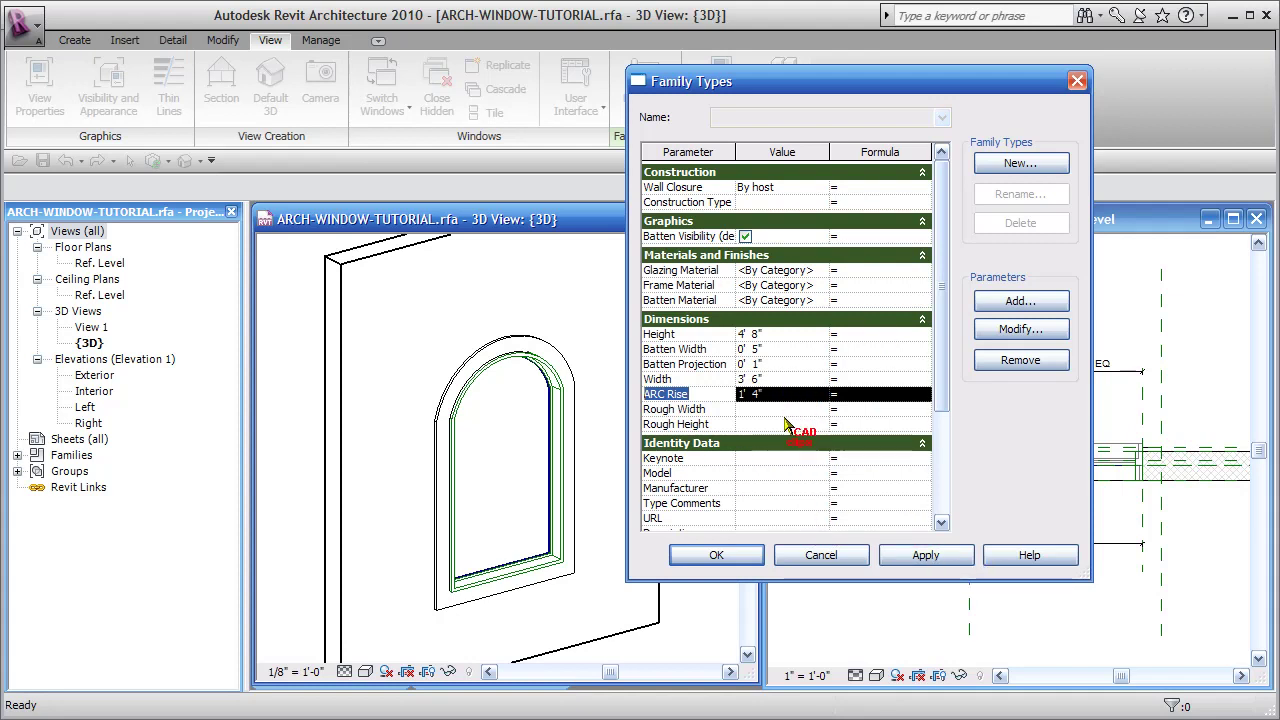
click(716, 555)
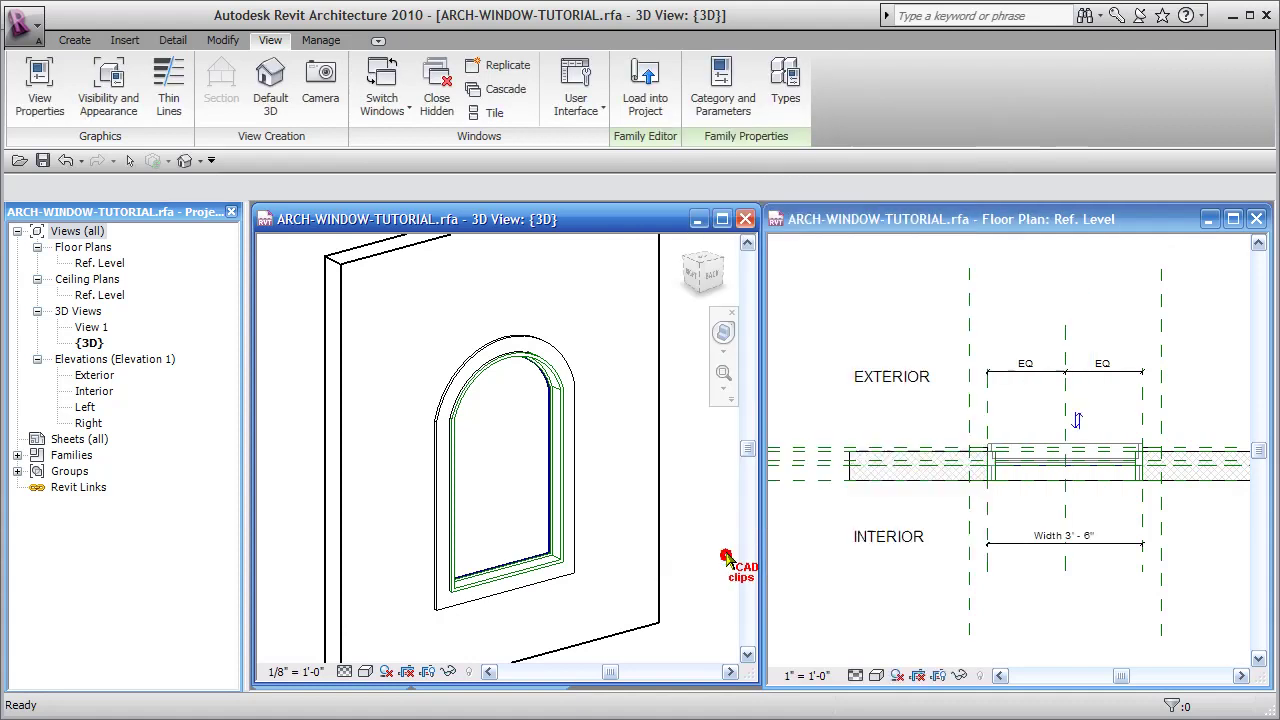
Switch to ARCH-WINDOW-TUTORIAL.txt in Notepad and examine the rows of window type names and their dimension values.
key(alt+Tab)
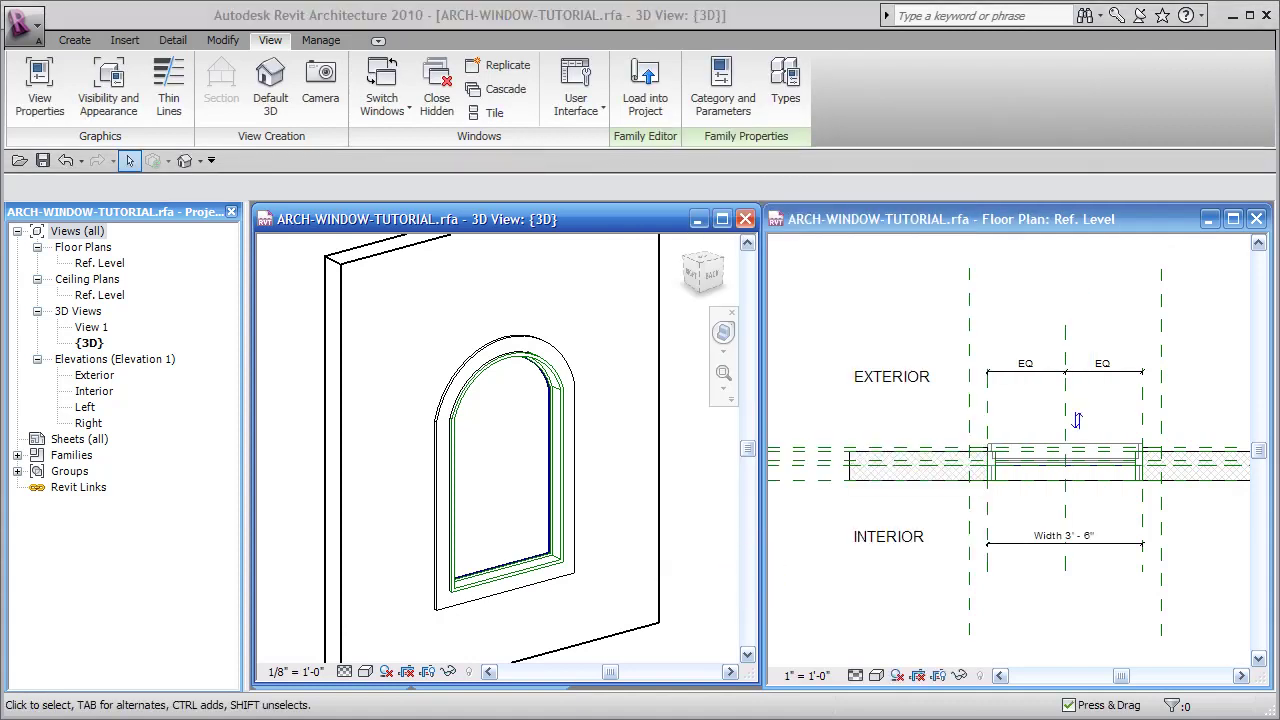
drag(594, 88, 566, 126)
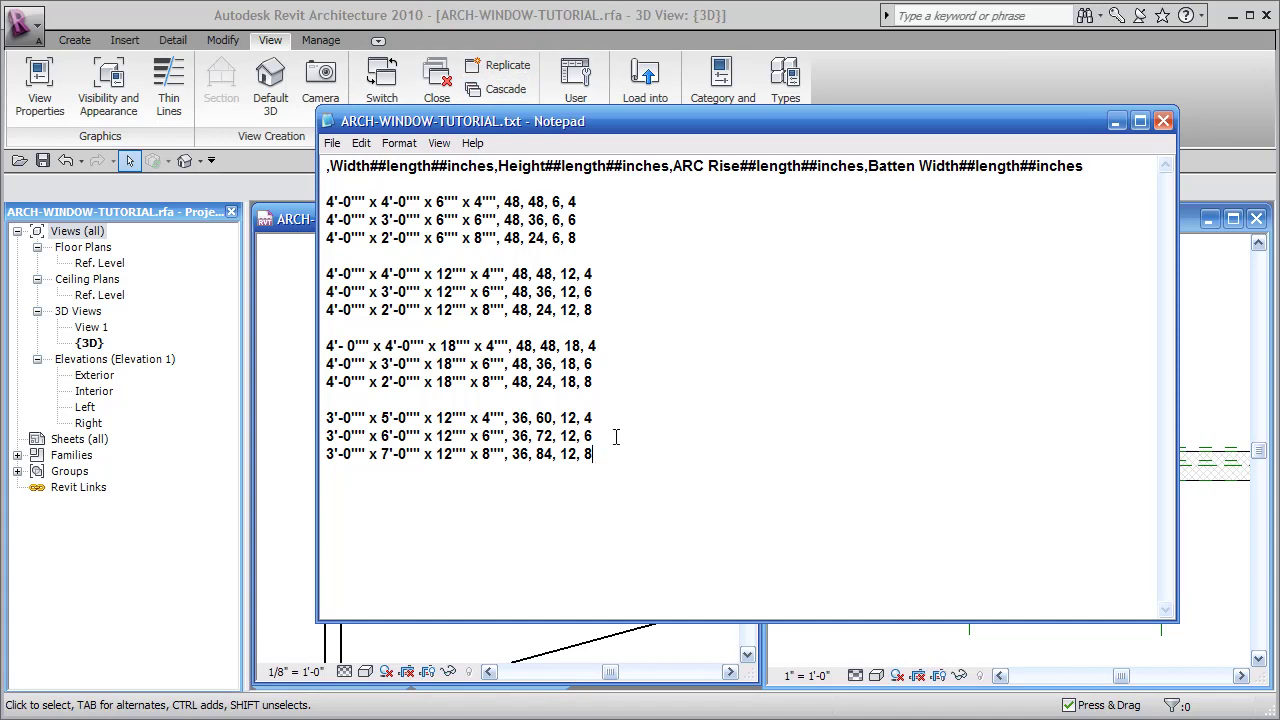
drag(605, 454, 309, 199)
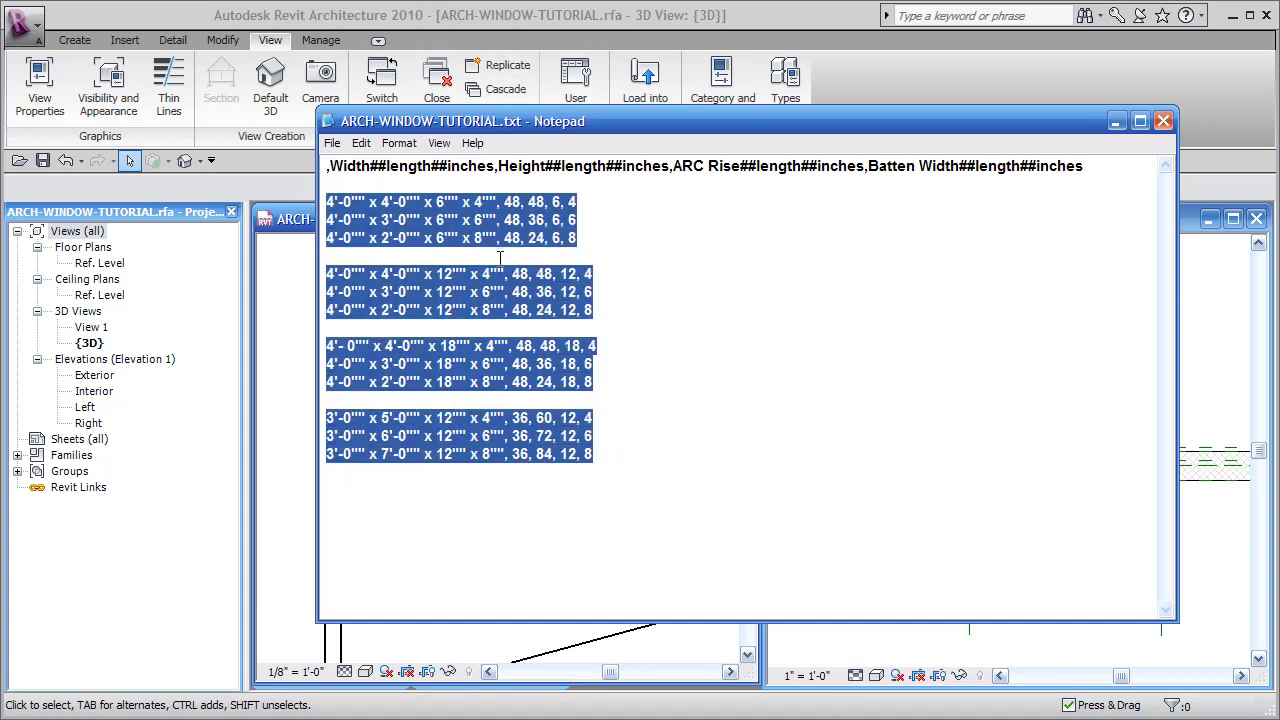
click(620, 220)
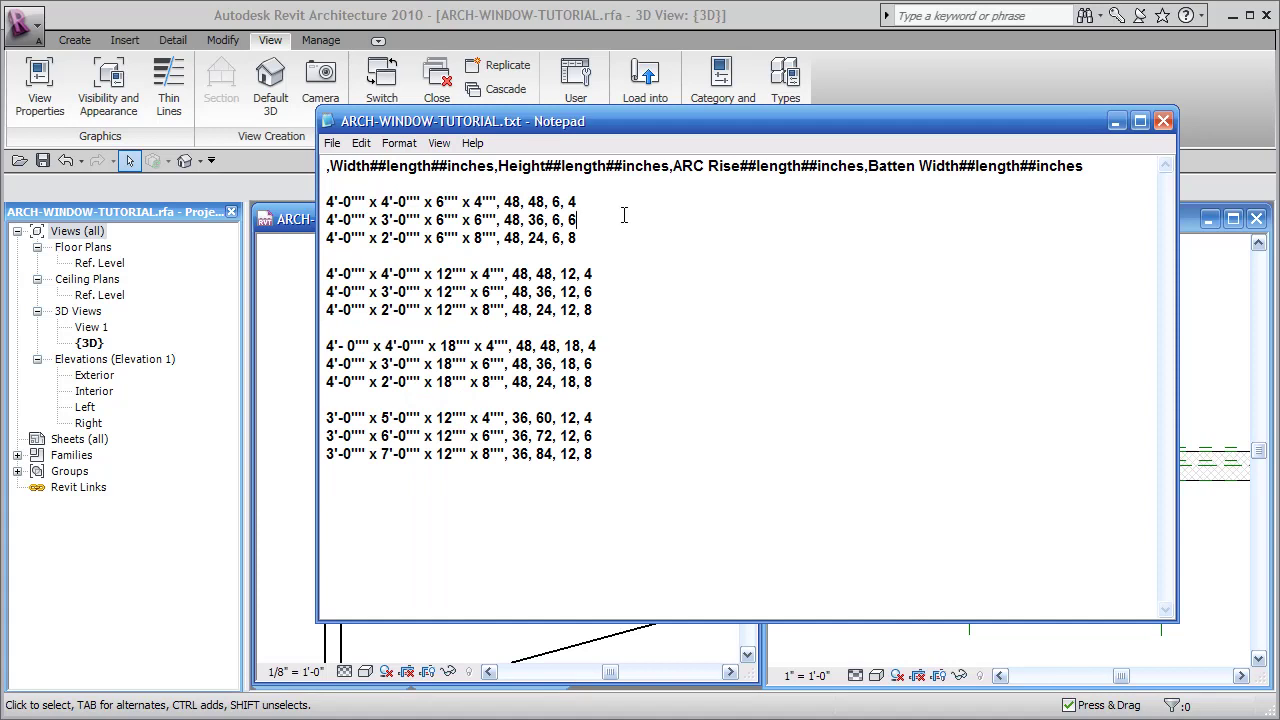
drag(602, 200, 563, 235)
click(675, 237)
Examine the leading comma and the Width length declaration in the type catalog's header line, and return to Revit.
click(323, 166)
click(384, 166)
drag(432, 170, 386, 170)
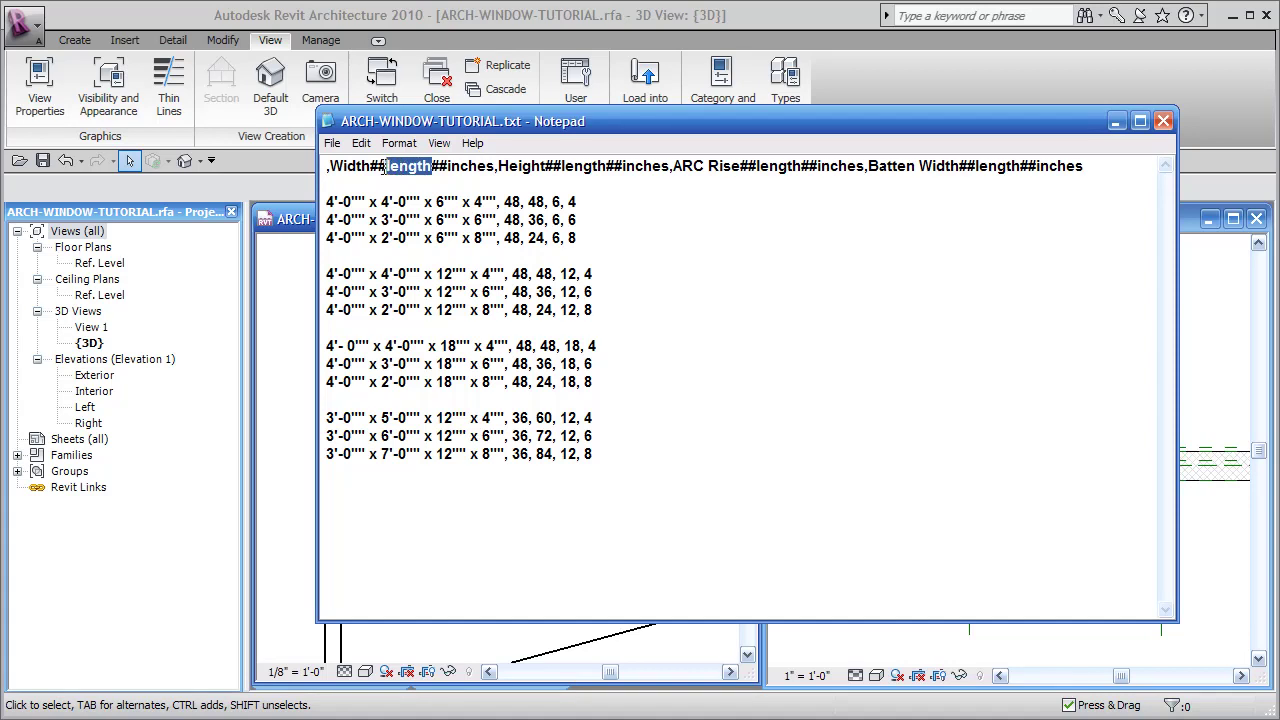
click(292, 299)
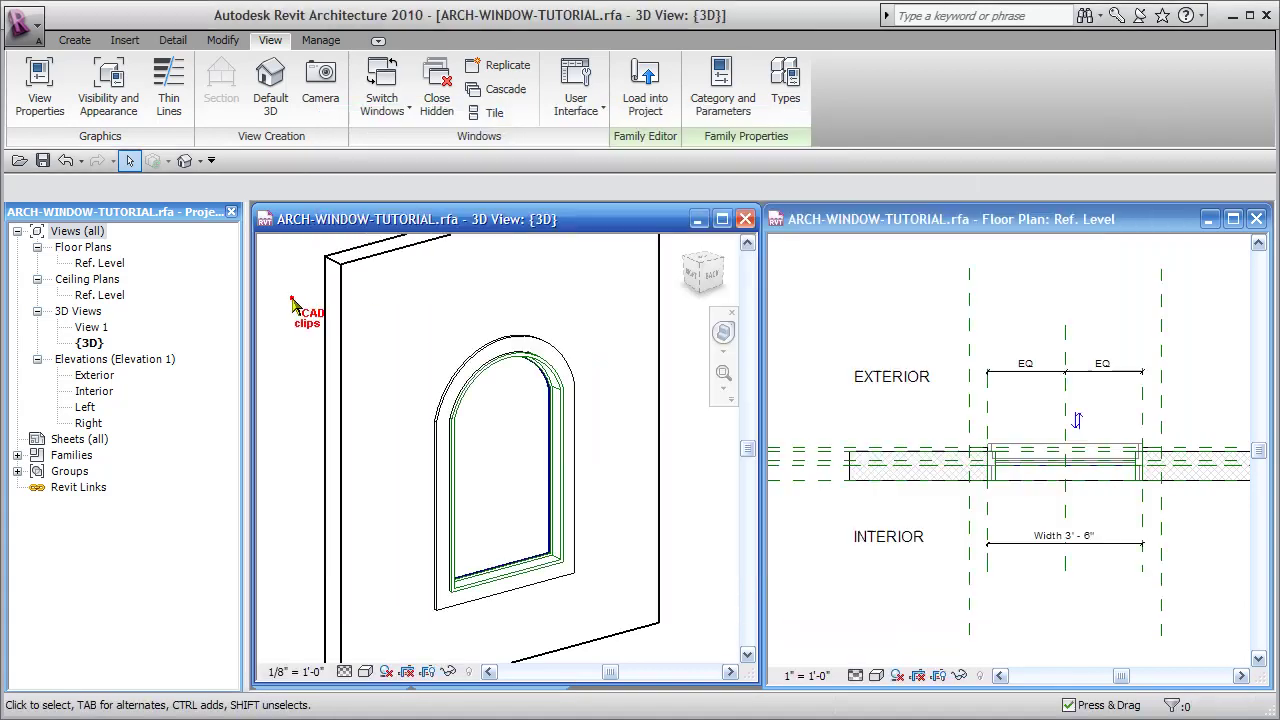
Reopen the family types, review the Width and Height parameters, and check Batten Width's type of parameter.
click(786, 85)
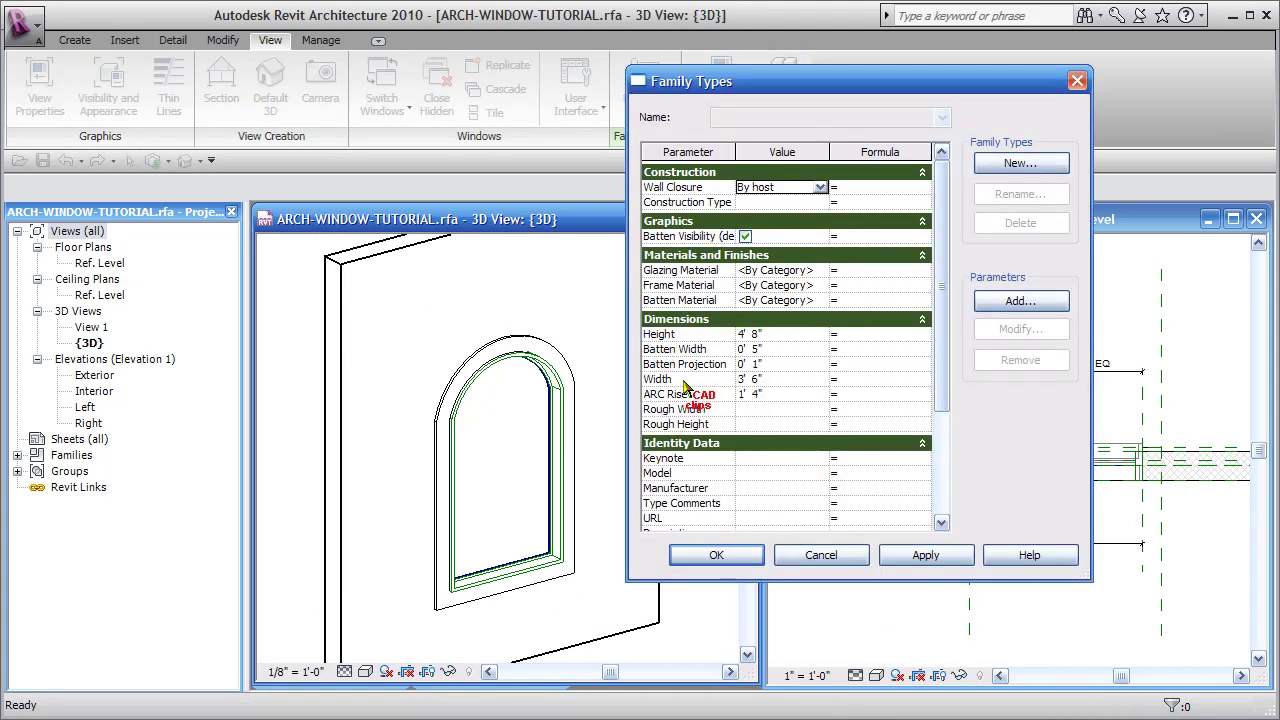
click(683, 379)
click(695, 334)
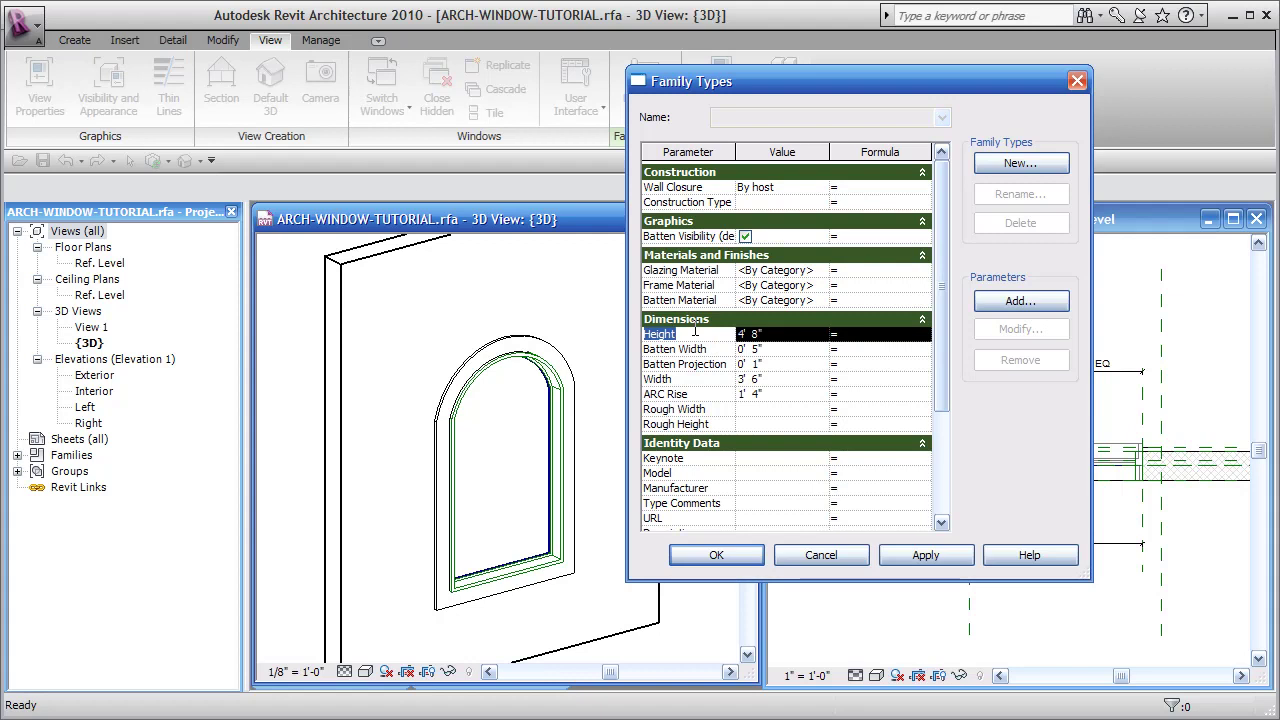
click(712, 349)
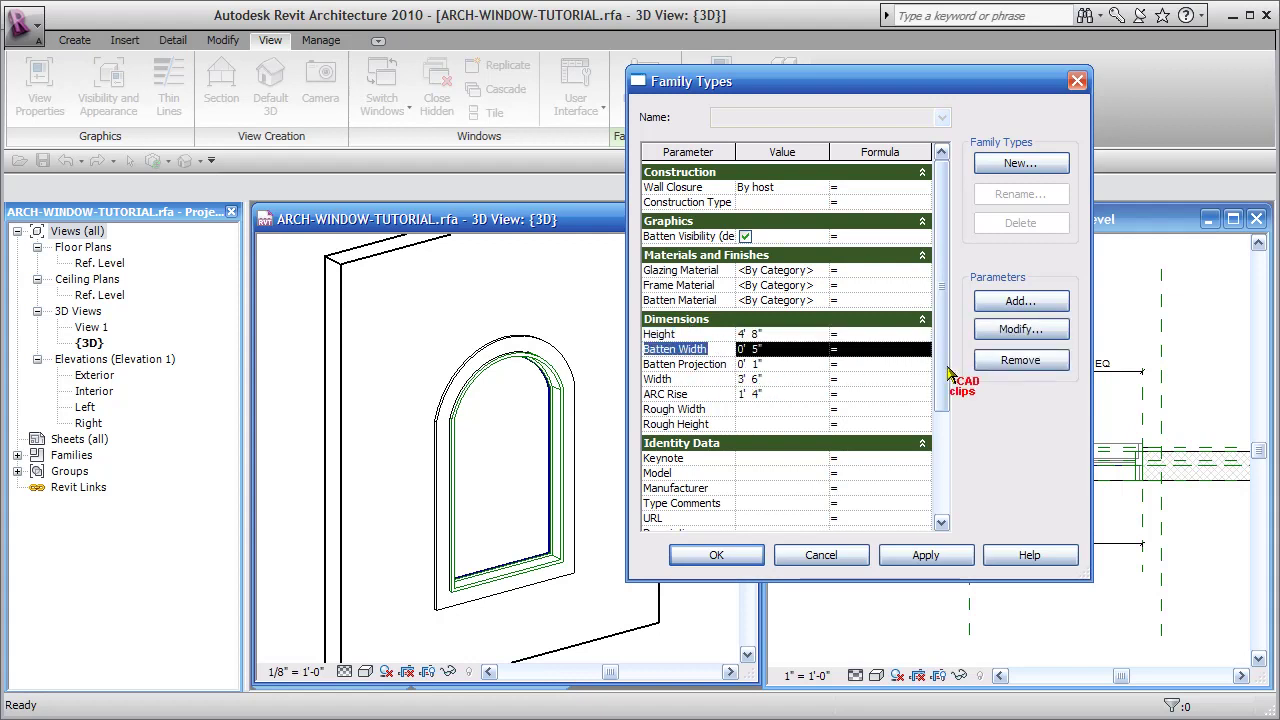
click(1016, 329)
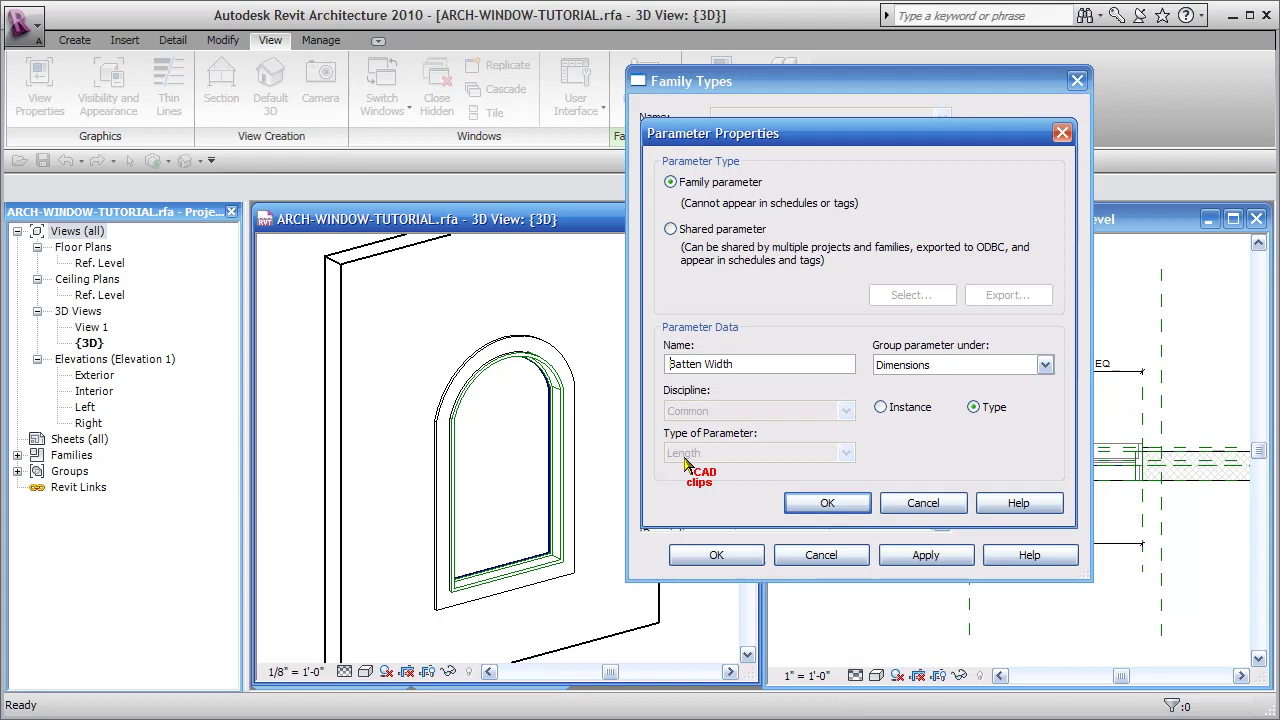
click(947, 508)
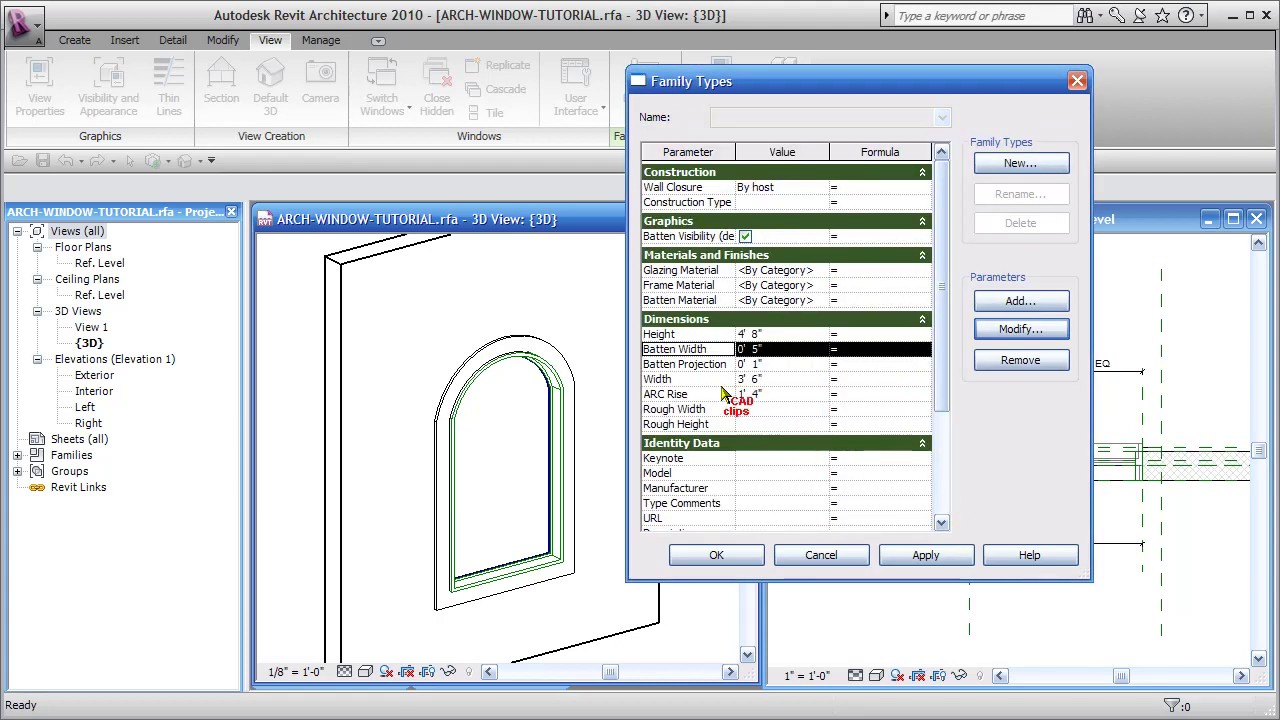
Check ARC Rise's type of parameter and close the family types without saving changes.
click(694, 396)
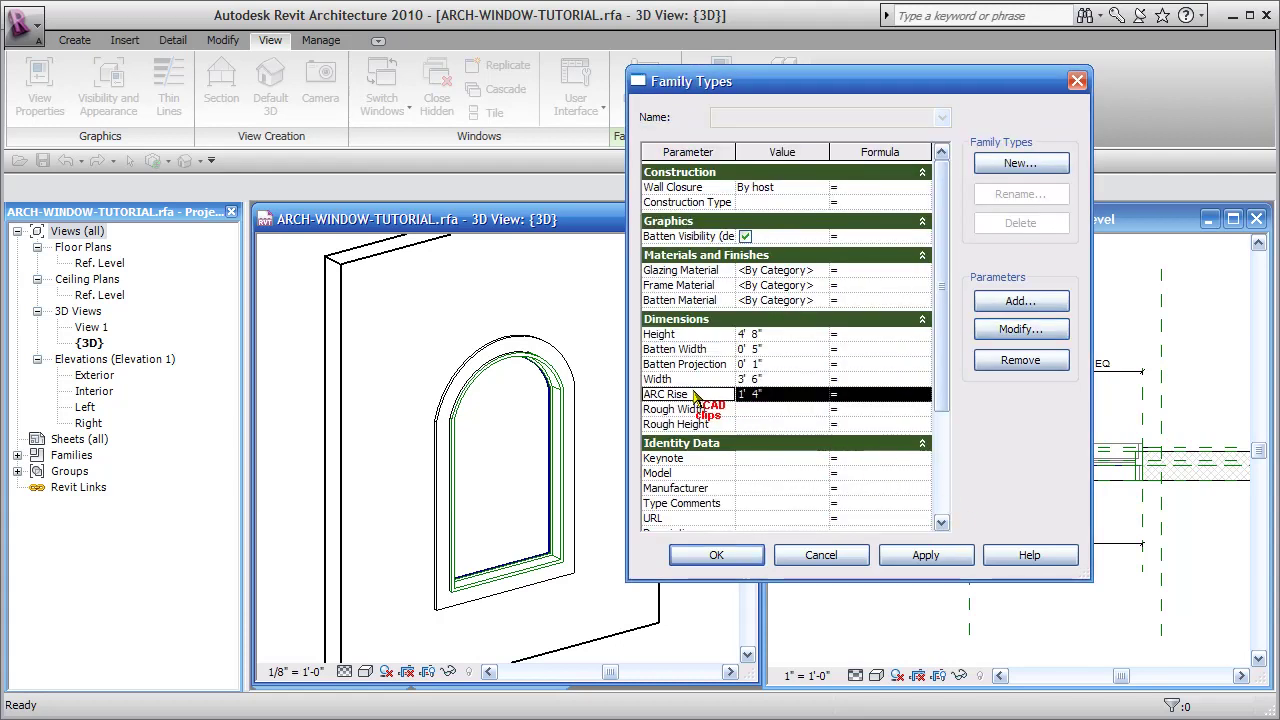
click(1012, 329)
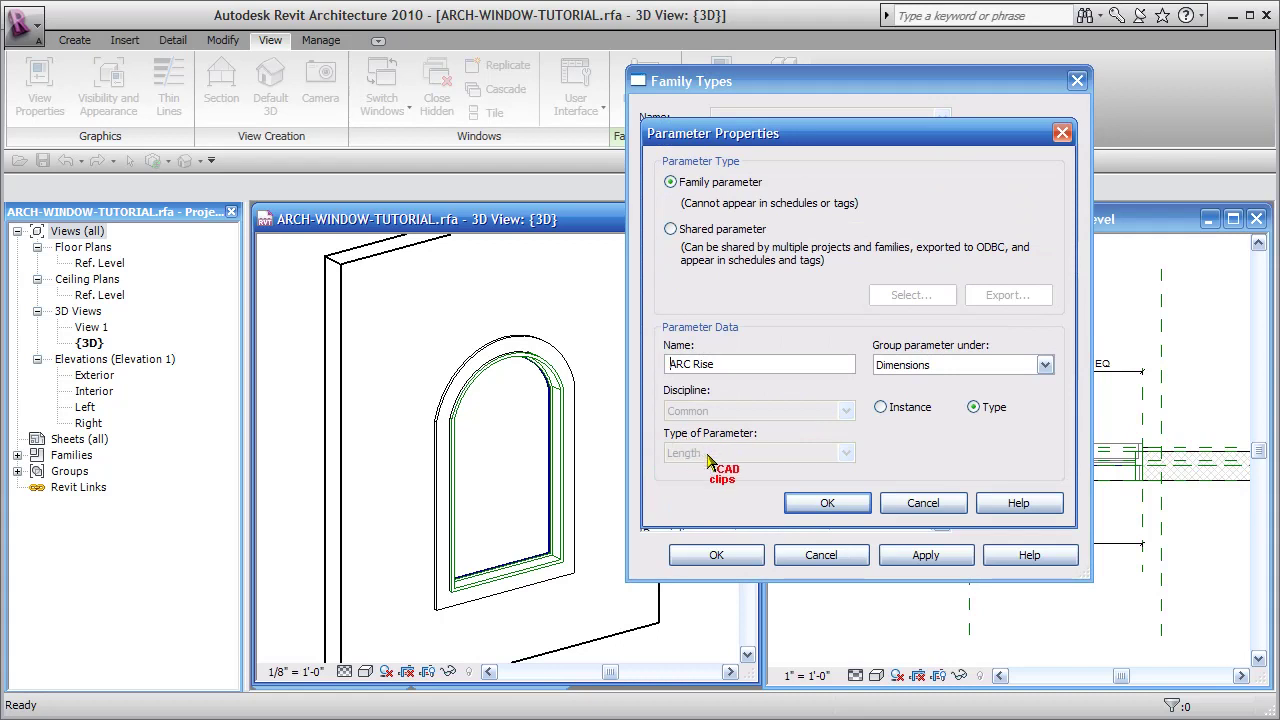
click(926, 506)
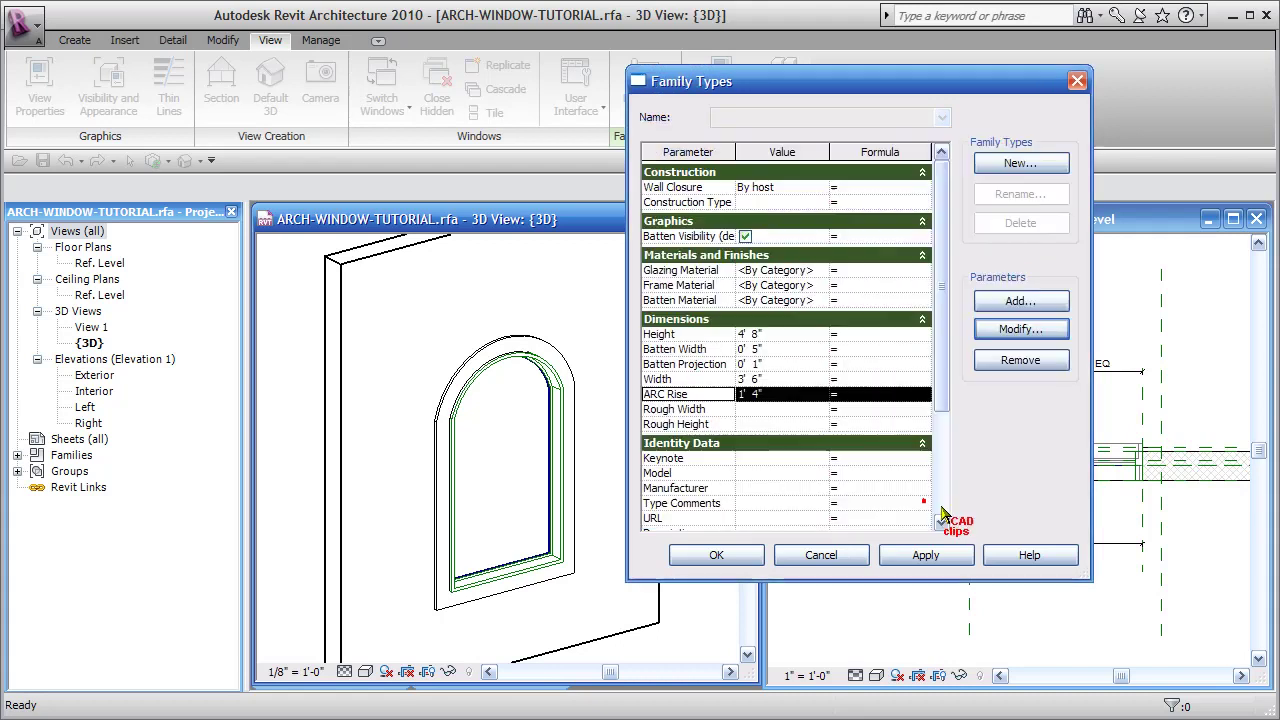
click(822, 556)
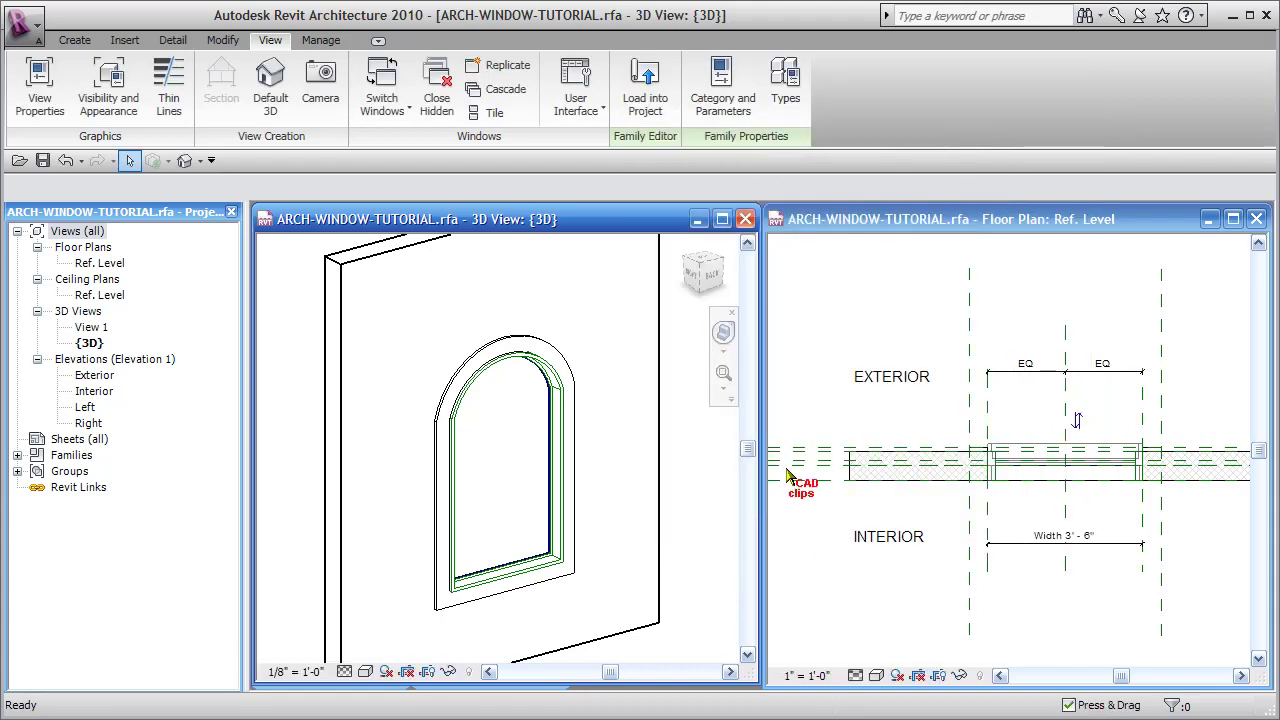
Switch to ARCH-WINDOW-TUTORIAL.txt in Notepad and examine the inches unit and the Height, ARC Rise and Batten Width declarations in the header.
key(alt+Tab)
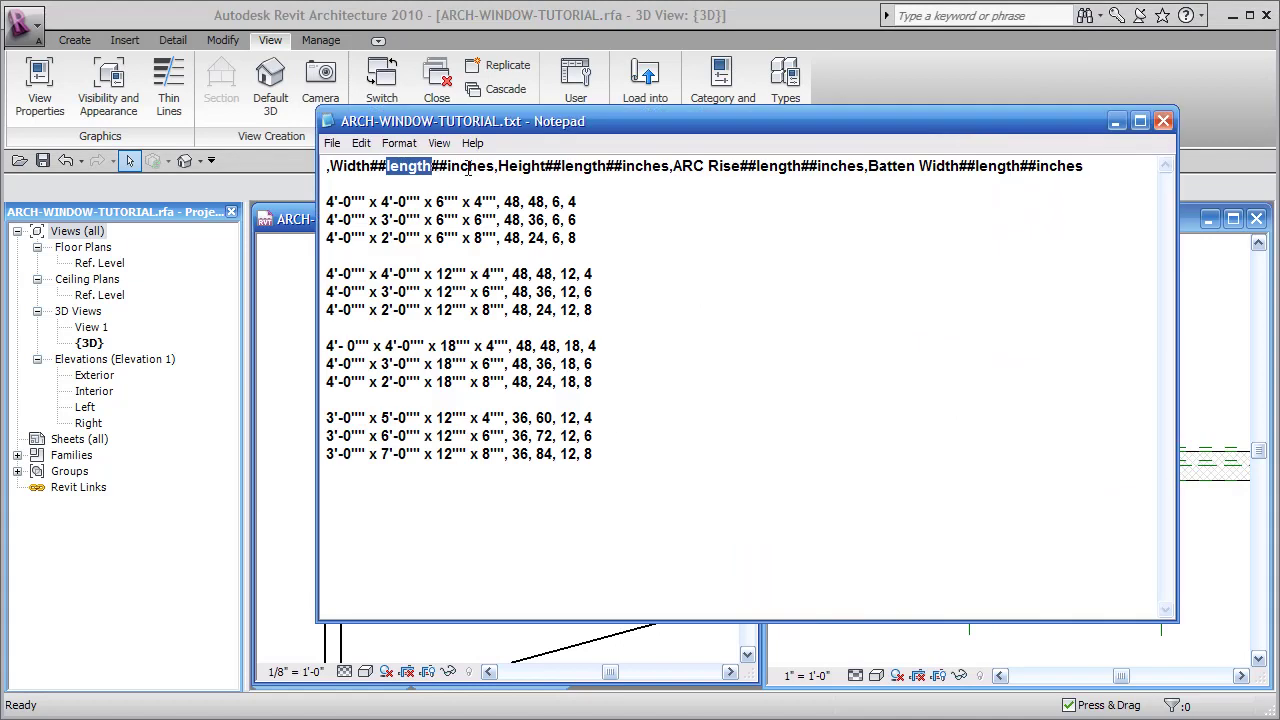
double_click(433, 165)
drag(495, 167, 441, 168)
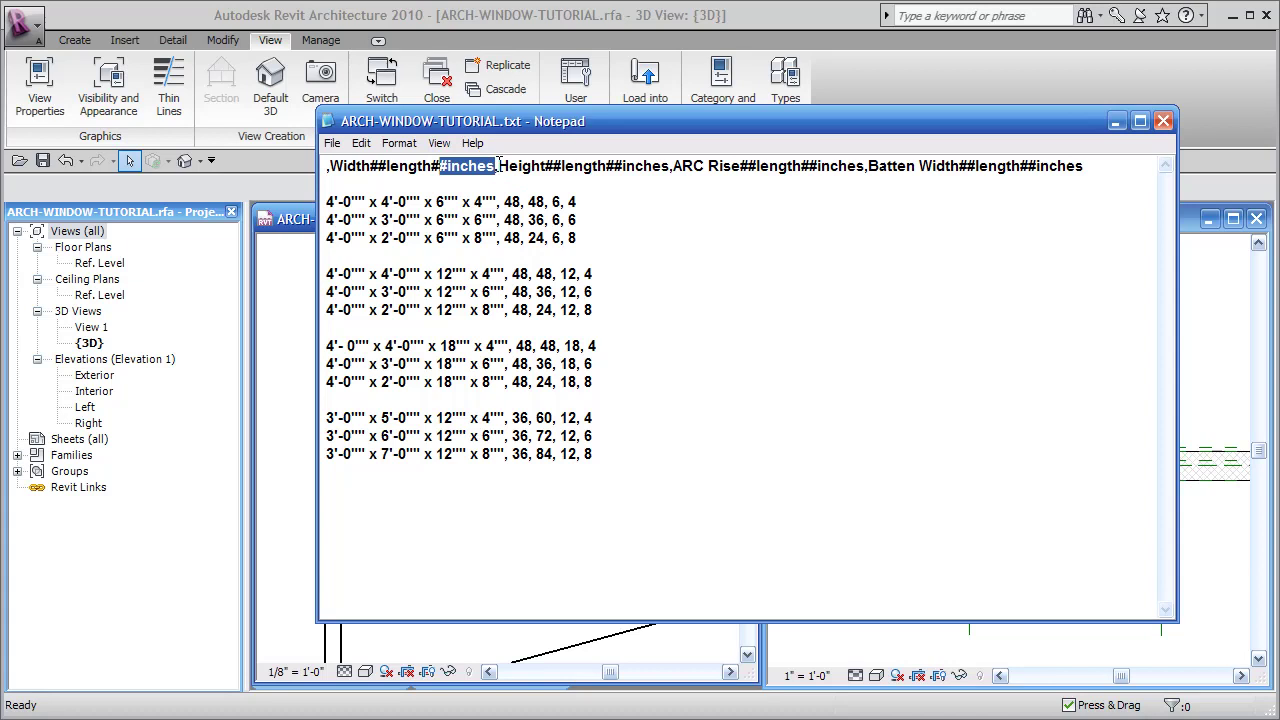
click(498, 166)
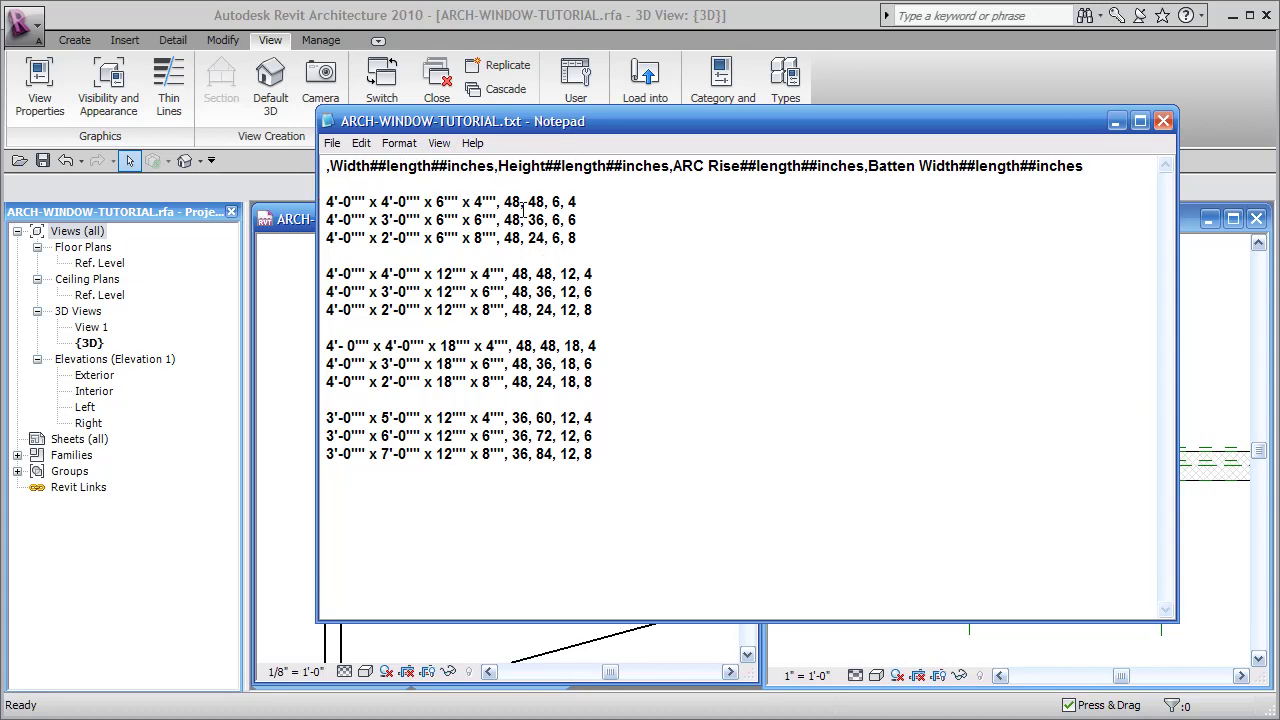
click(515, 166)
drag(673, 166, 1020, 166)
click(815, 166)
click(1042, 166)
click(916, 166)
drag(869, 166, 1084, 166)
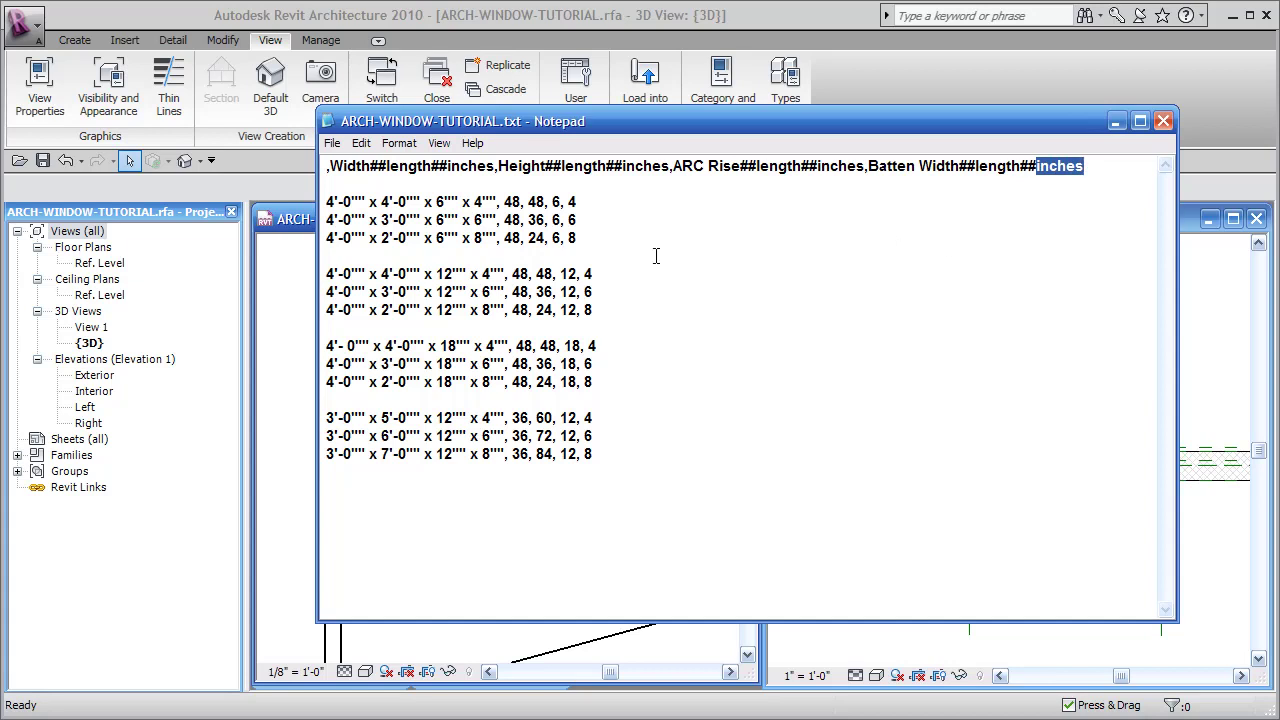
Examine the first type row, distinguishing its quoted-dimension type name from the first two numeric values that follow.
drag(1107, 166, 272, 163)
drag(608, 200, 262, 203)
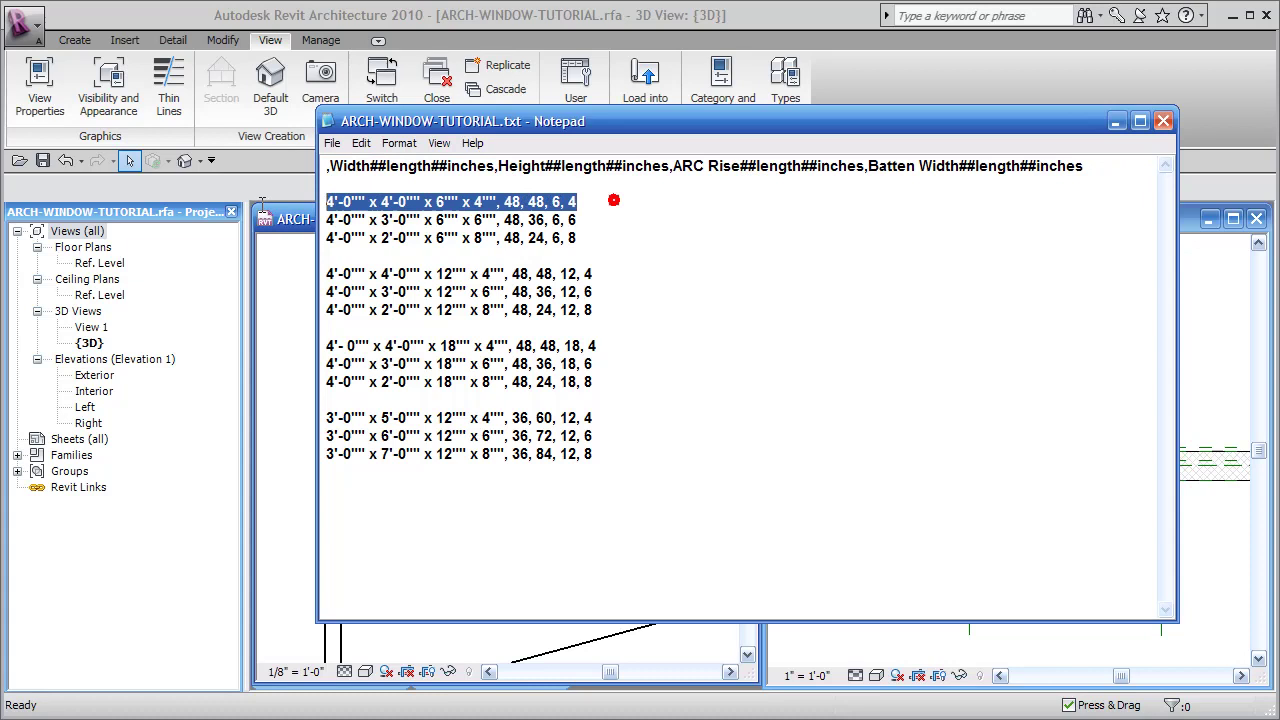
click(670, 258)
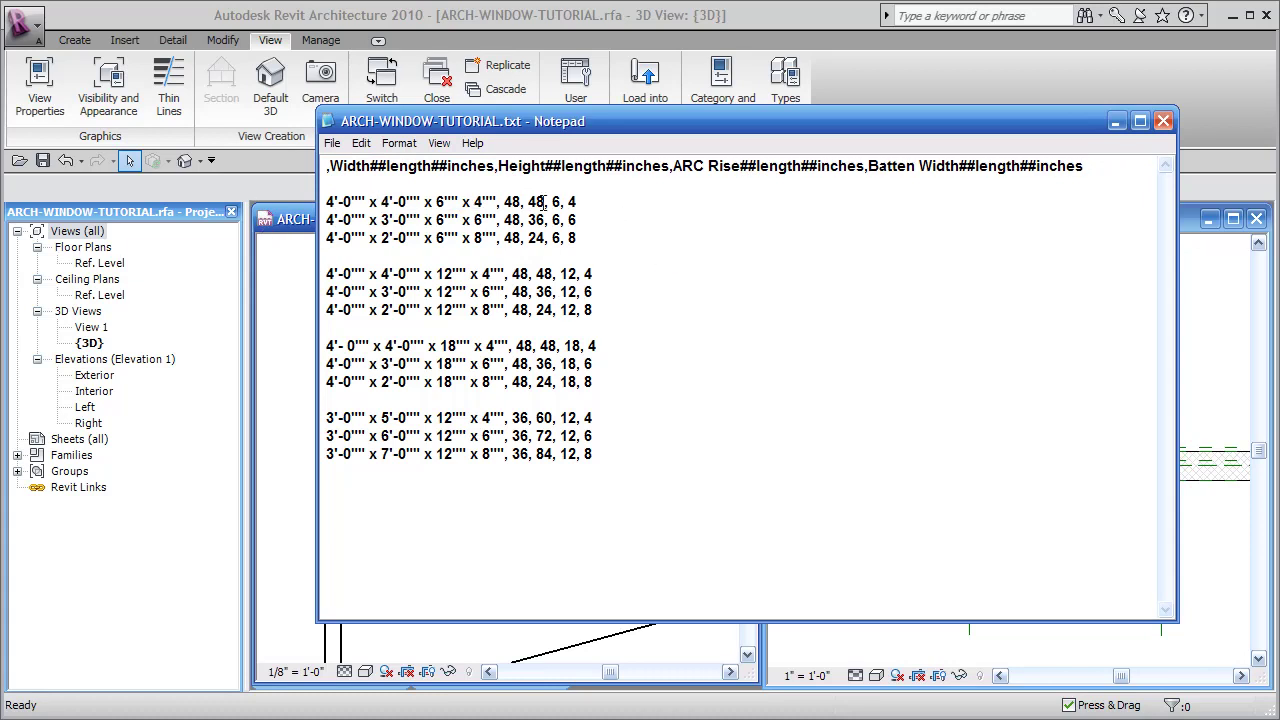
drag(495, 200, 316, 208)
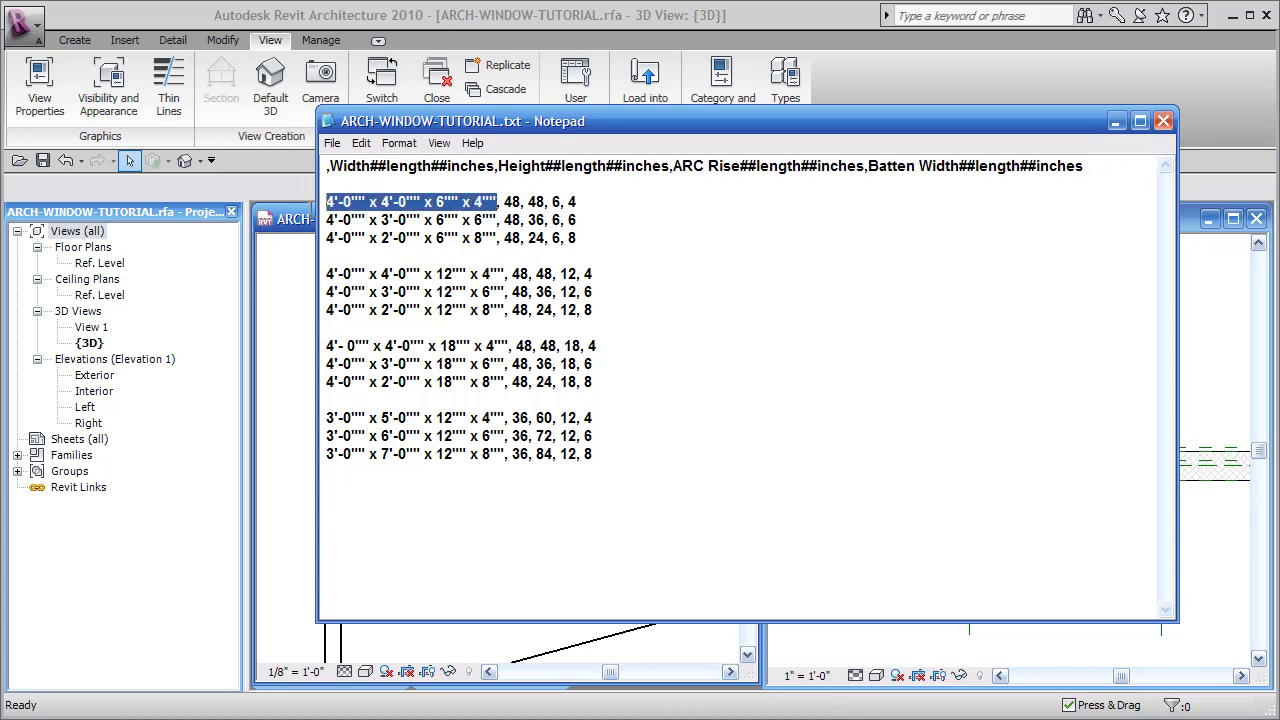
click(504, 203)
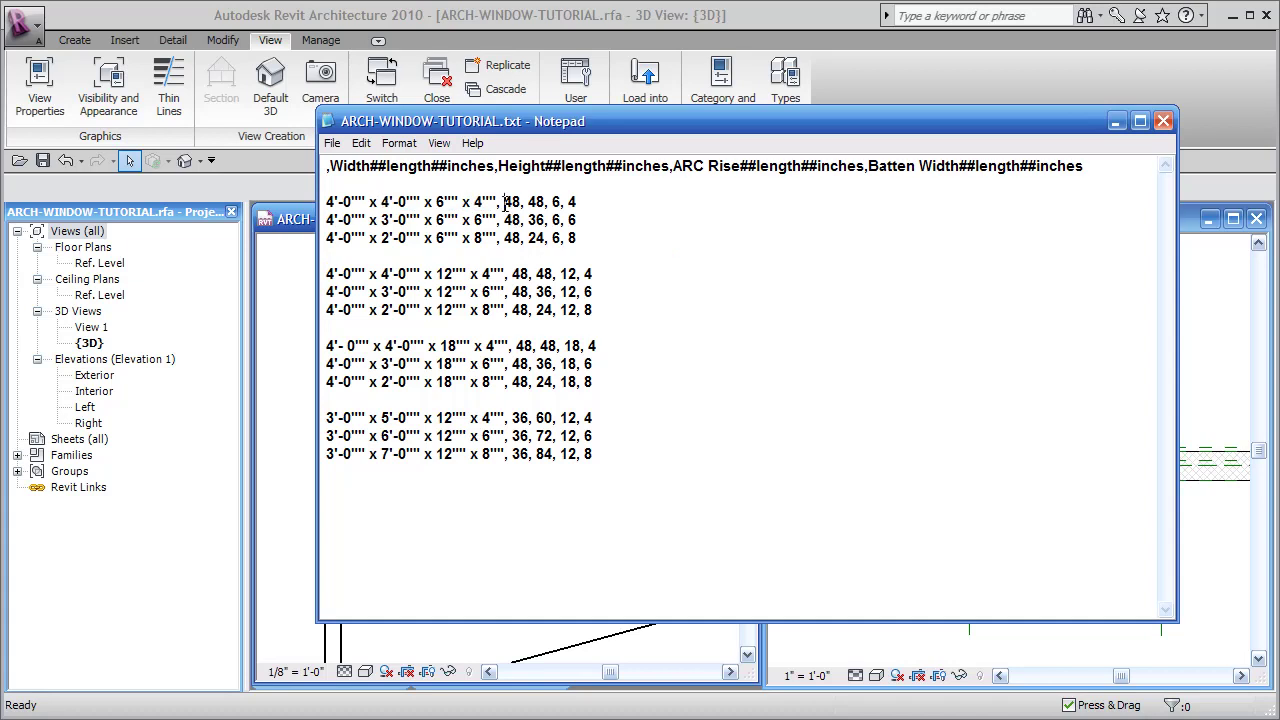
double_click(512, 202)
double_click(537, 202)
click(540, 202)
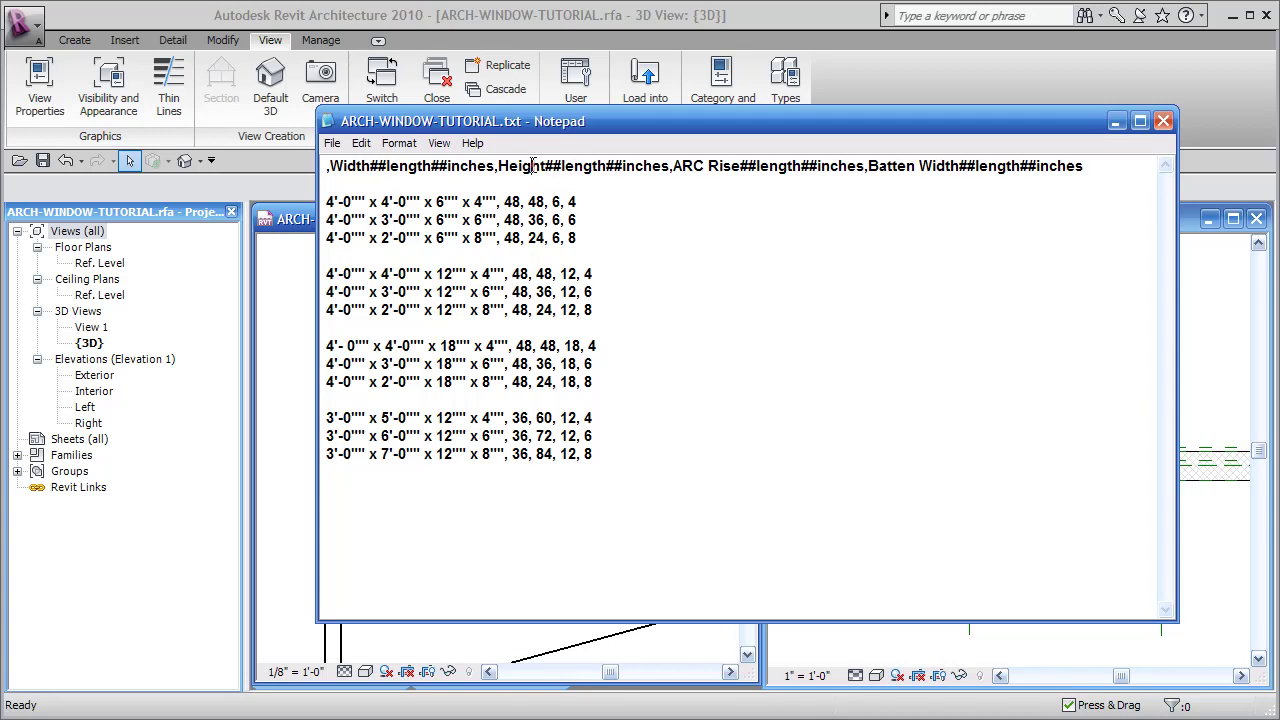
Match the first row's last two values to ARC Rise and Batten Width, and compare all its values with the header.
double_click(556, 202)
click(716, 163)
double_click(572, 202)
drag(957, 163, 904, 164)
drag(587, 203, 503, 202)
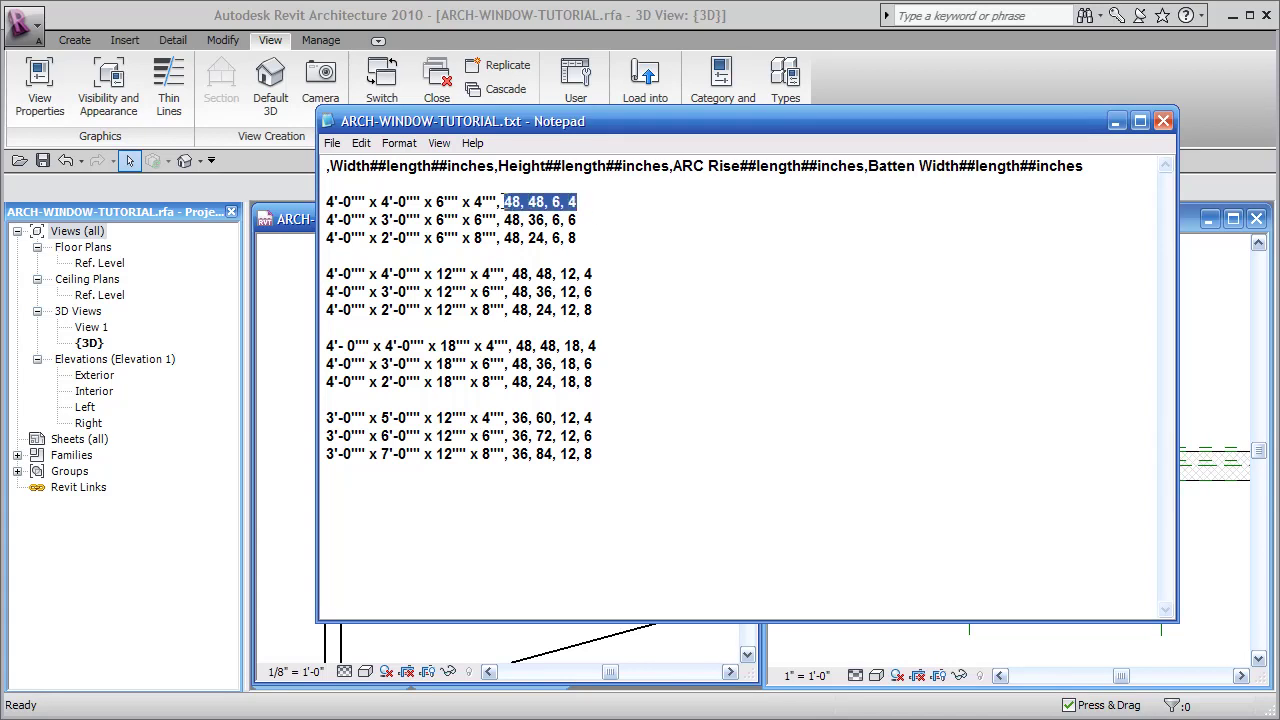
drag(1077, 163, 328, 165)
click(326, 184)
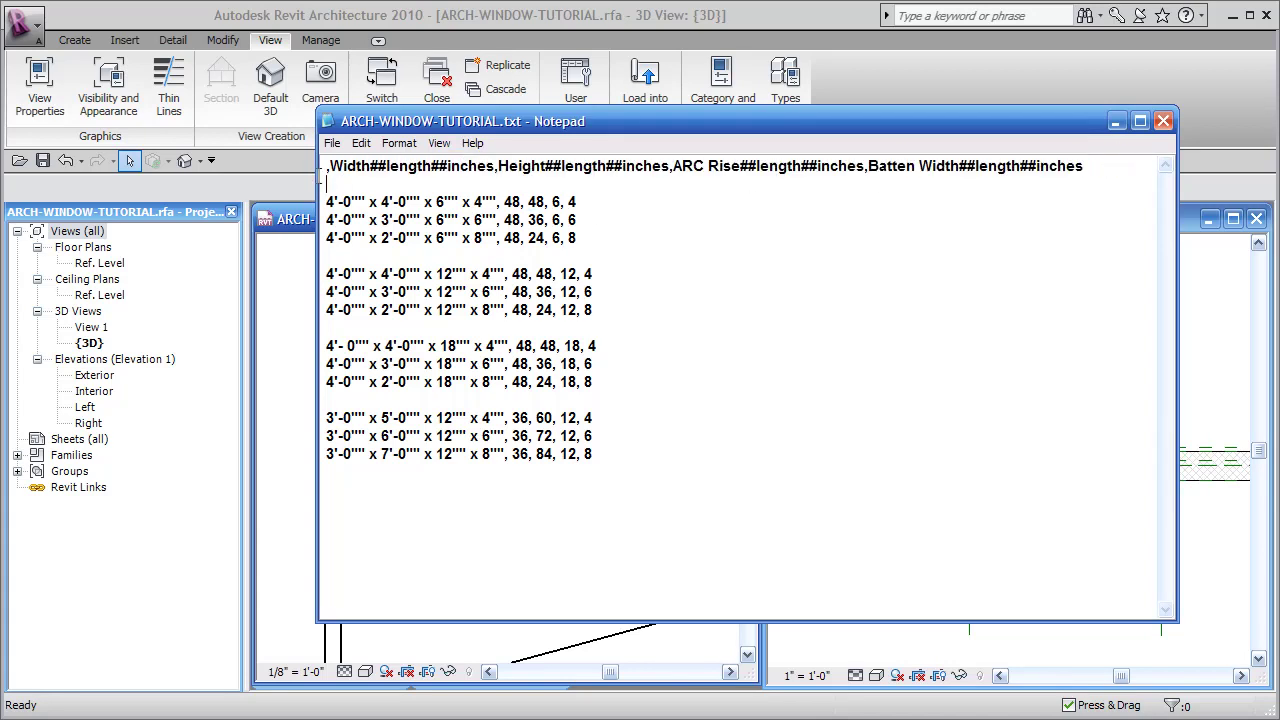
Examine the Width, Height and ARC Rise declarations in the header one by one, including their separating commas.
drag(495, 165, 487, 165)
drag(494, 165, 326, 184)
drag(497, 166, 333, 166)
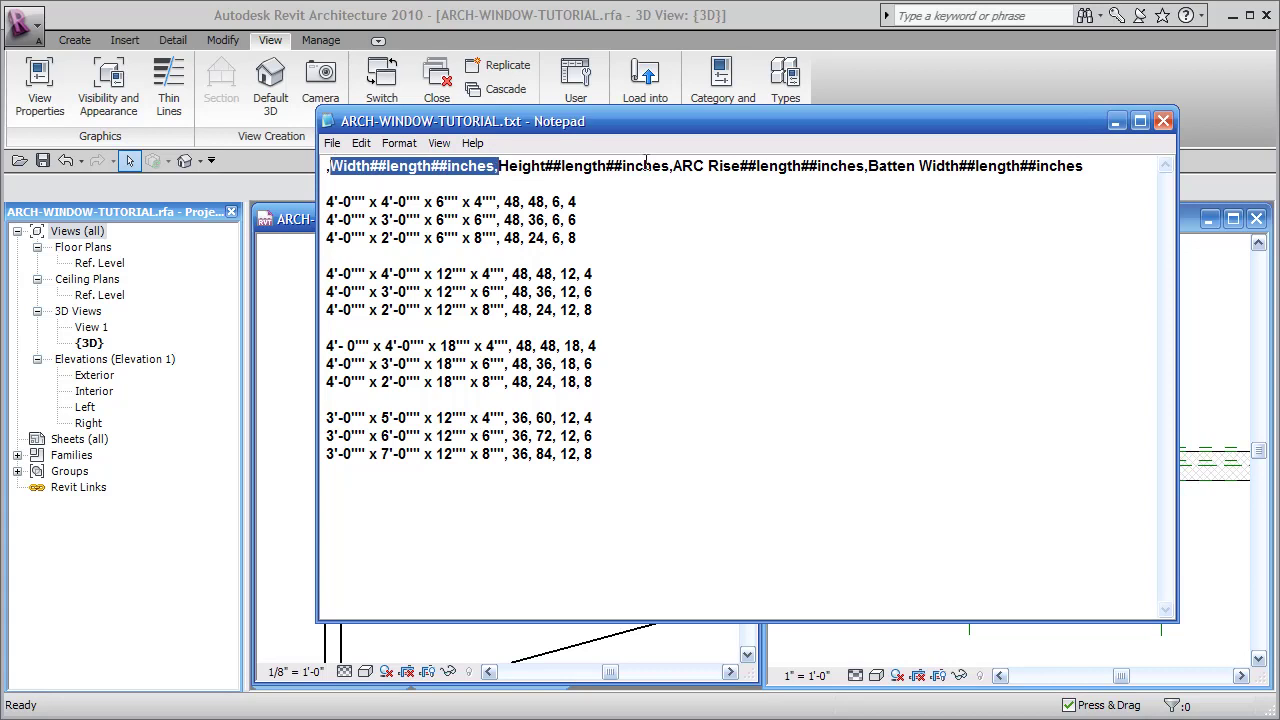
drag(672, 166, 499, 152)
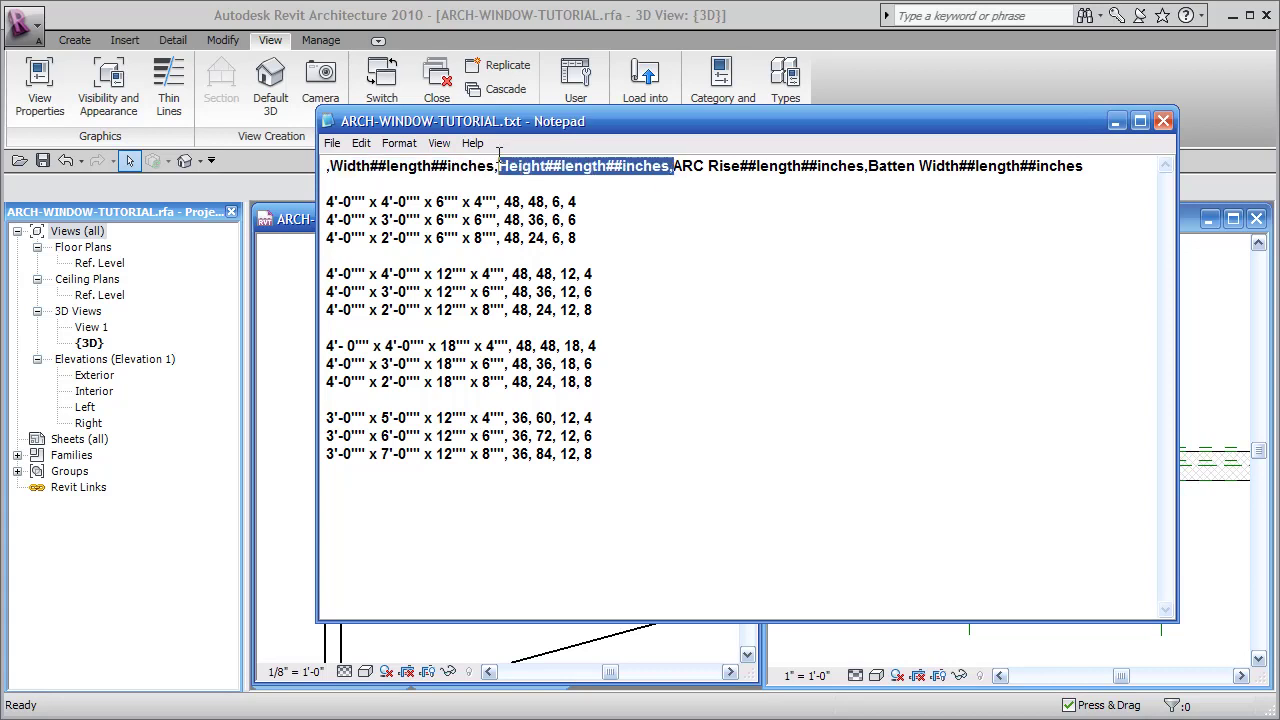
drag(700, 191, 686, 196)
drag(864, 165, 676, 157)
click(903, 172)
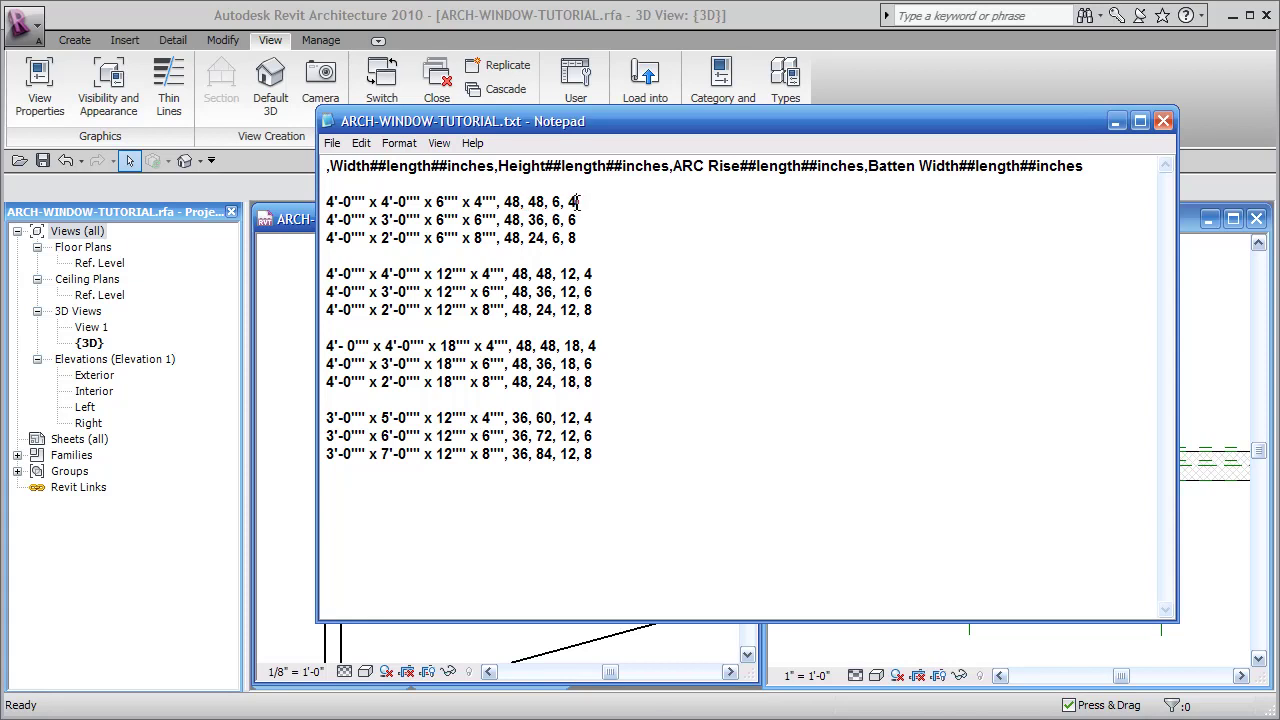
Compare the first row's type name with the header's leading comma, and its values with the header's length declarations.
drag(497, 201, 326, 203)
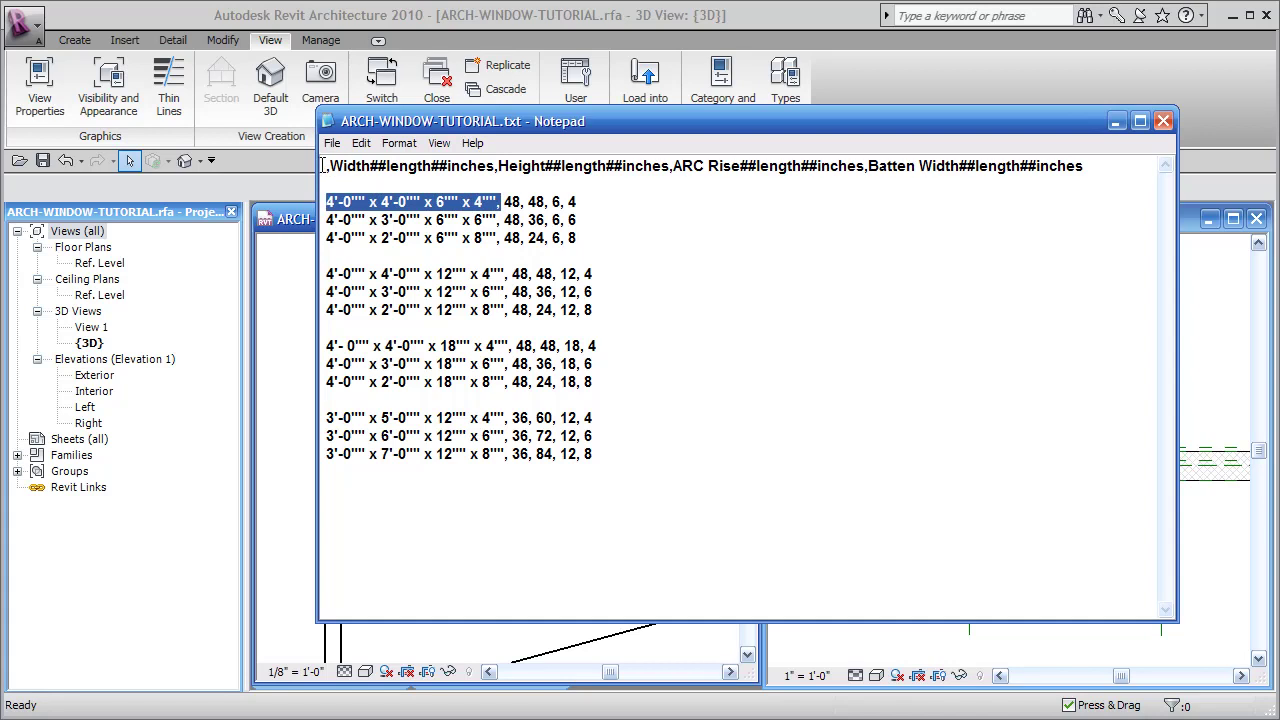
click(323, 165)
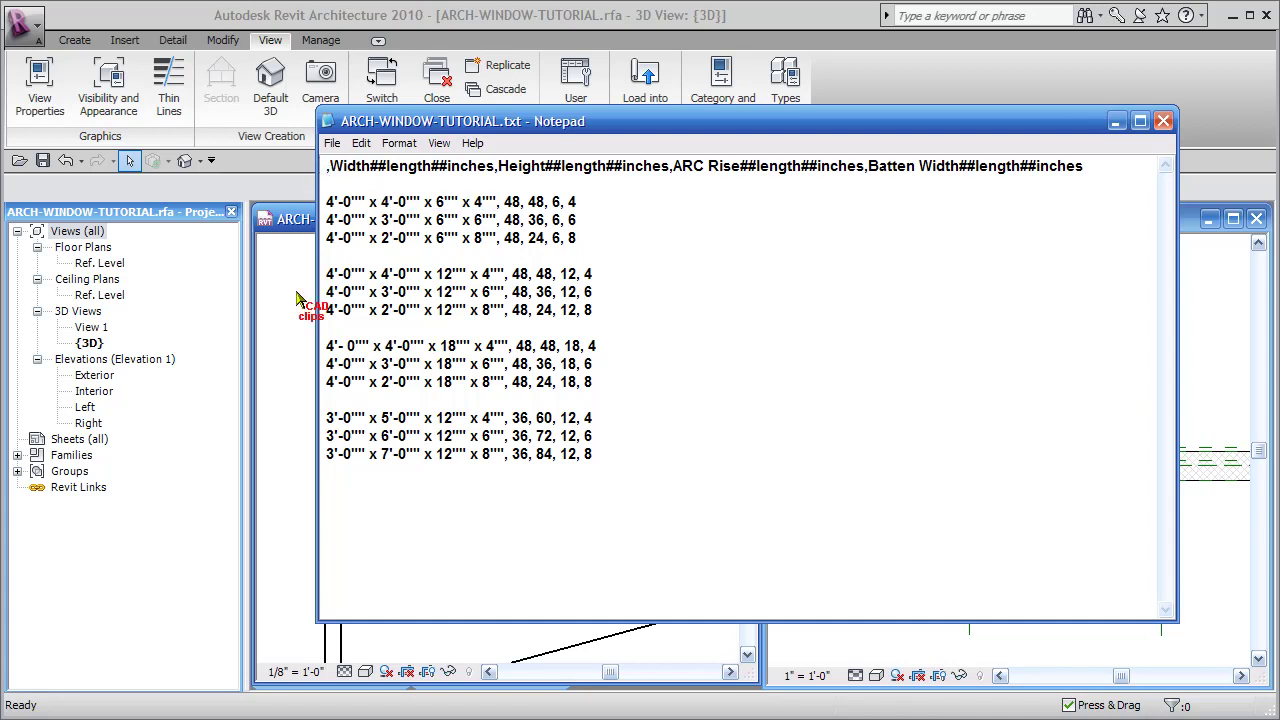
drag(504, 201, 326, 203)
click(520, 203)
drag(537, 203, 577, 203)
click(418, 167)
click(576, 166)
drag(975, 166, 984, 166)
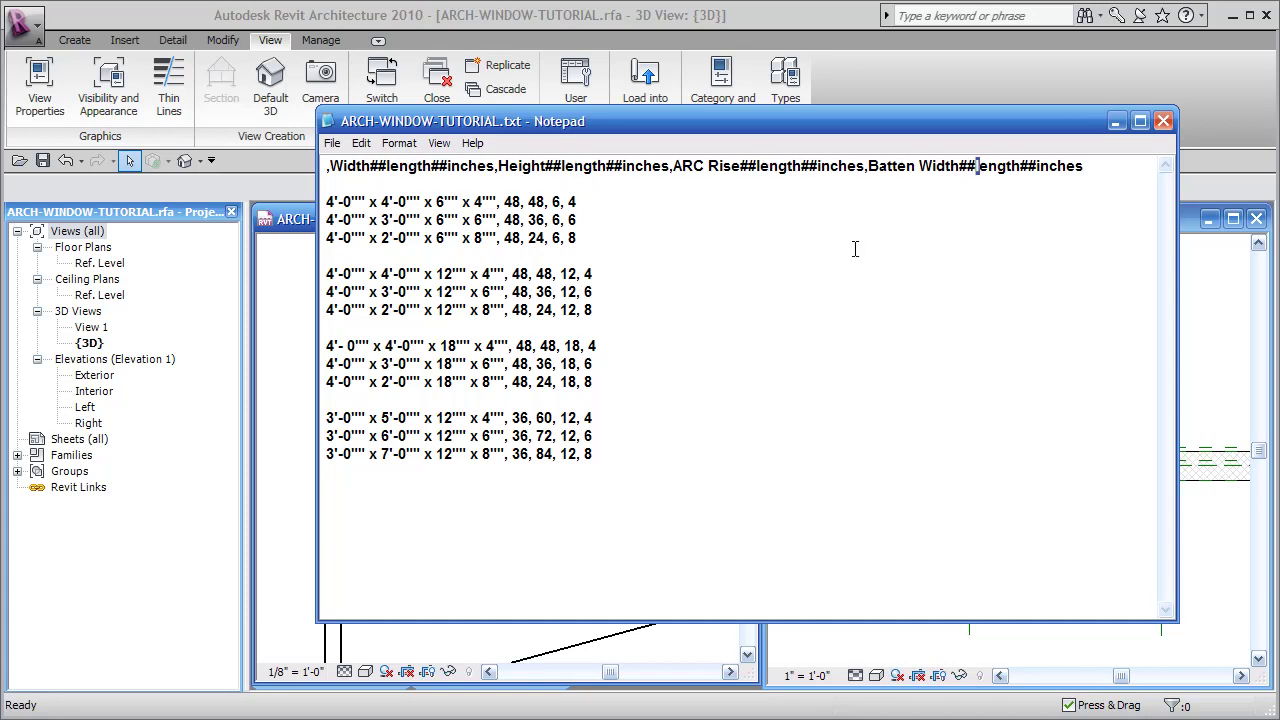
Review the first row's type name and numeric values against the inches units declared in the header.
click(369, 201)
click(360, 201)
drag(588, 202, 501, 200)
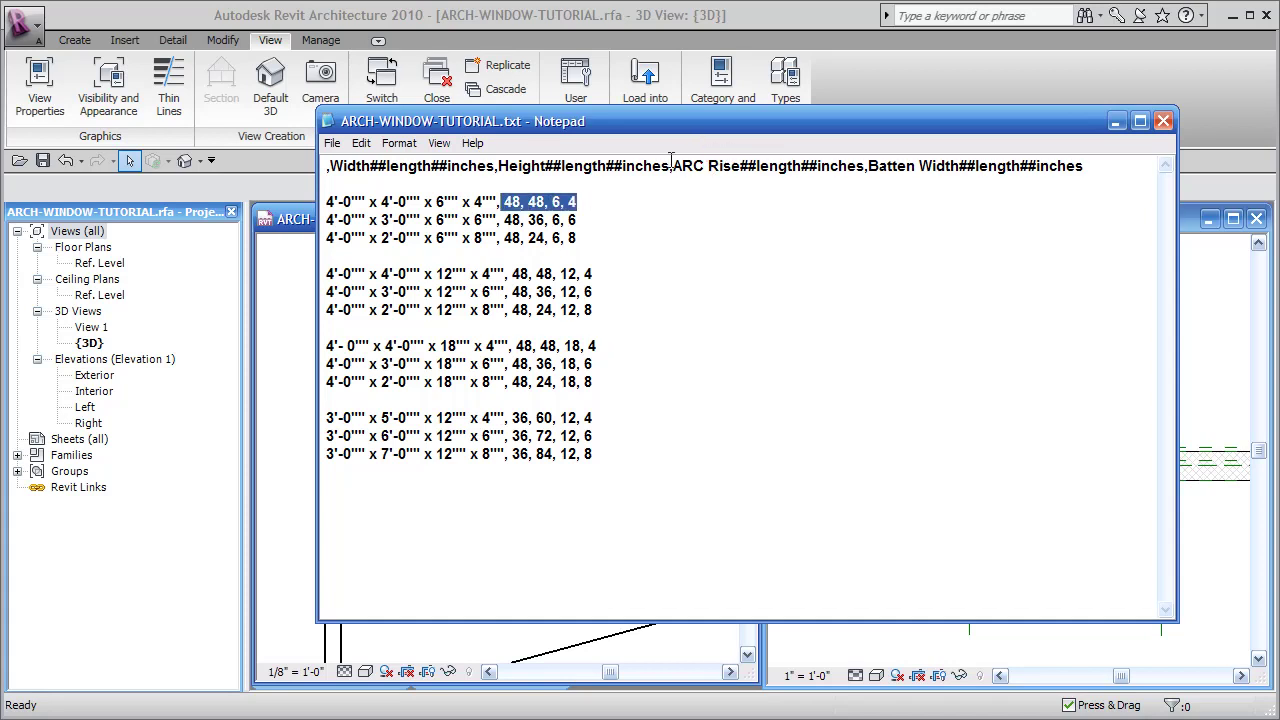
drag(670, 166, 624, 166)
drag(857, 166, 830, 166)
drag(499, 201, 326, 202)
click(505, 203)
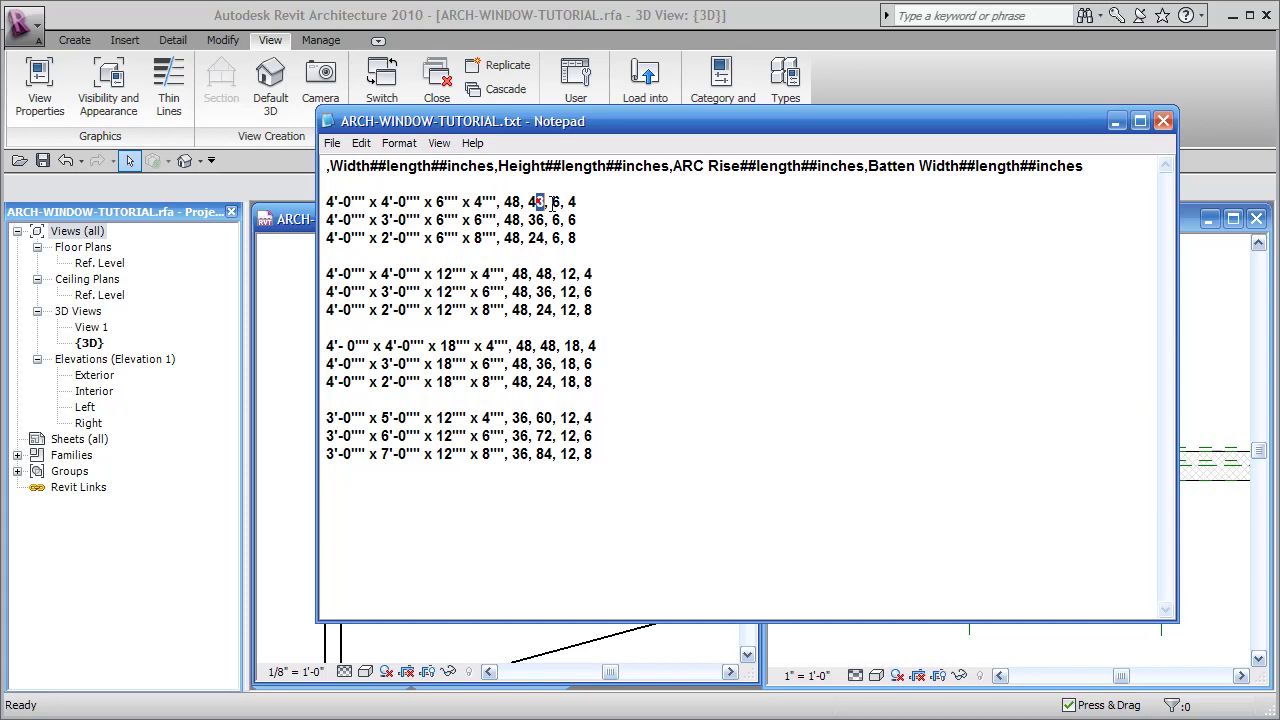
drag(580, 203, 505, 198)
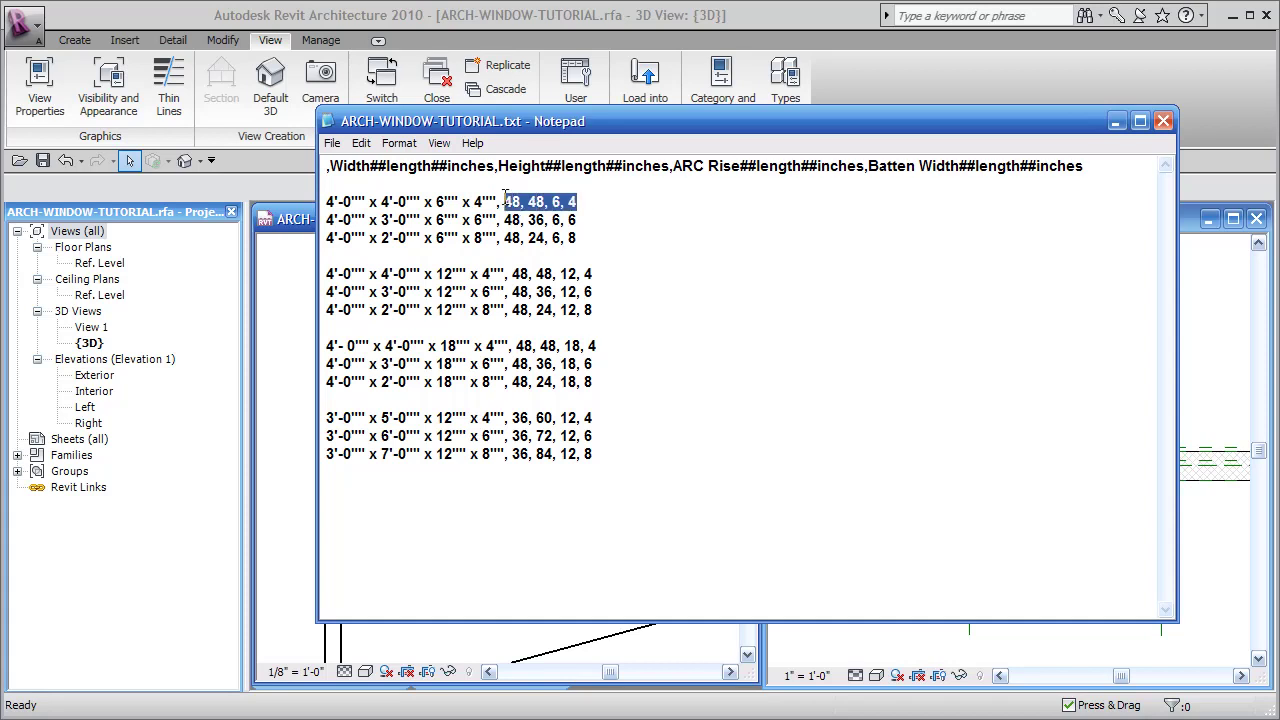
Examine the four dimensions that make up the first row's type name.
click(677, 264)
click(331, 203)
click(393, 203)
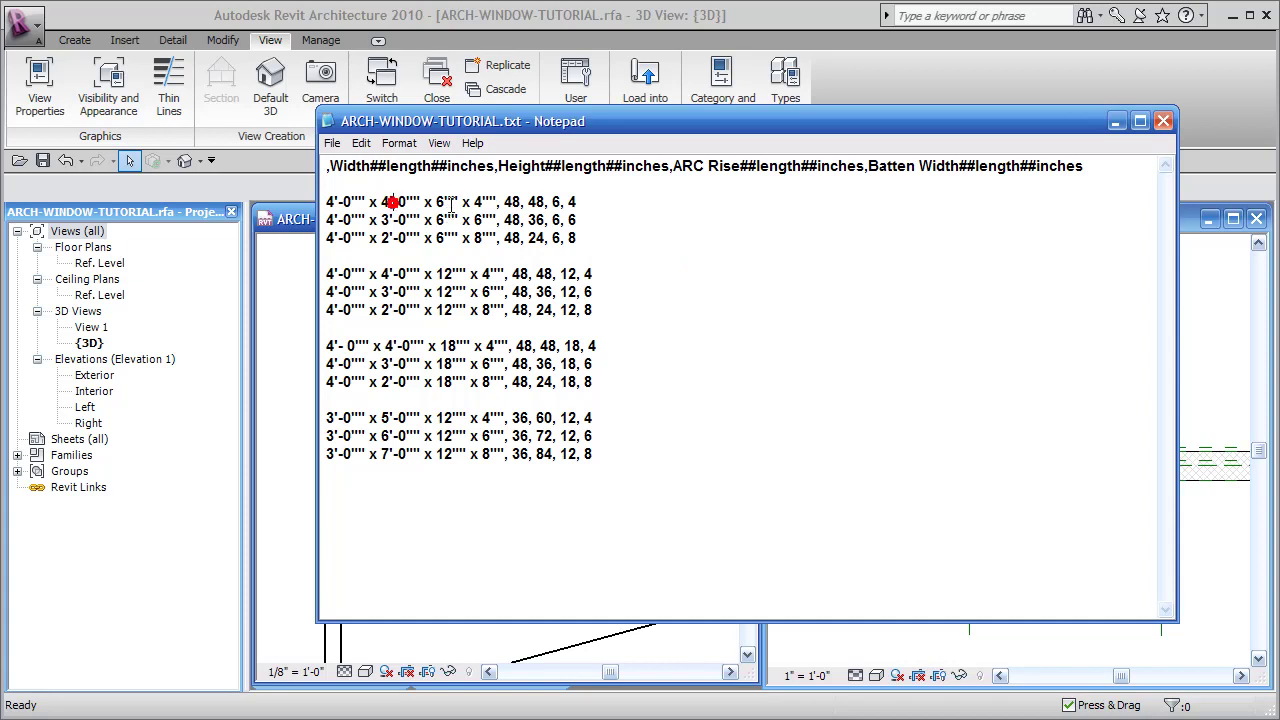
click(436, 203)
click(478, 199)
Remove the stray space after the hyphen in the type name of the third group's first row.
click(342, 345)
key(BackSpace)
mouse_move(327, 346)
mouse_down()
mouse_move(584, 346)
mouse_move(326, 350)
mouse_up()
click(588, 346)
click(508, 346)
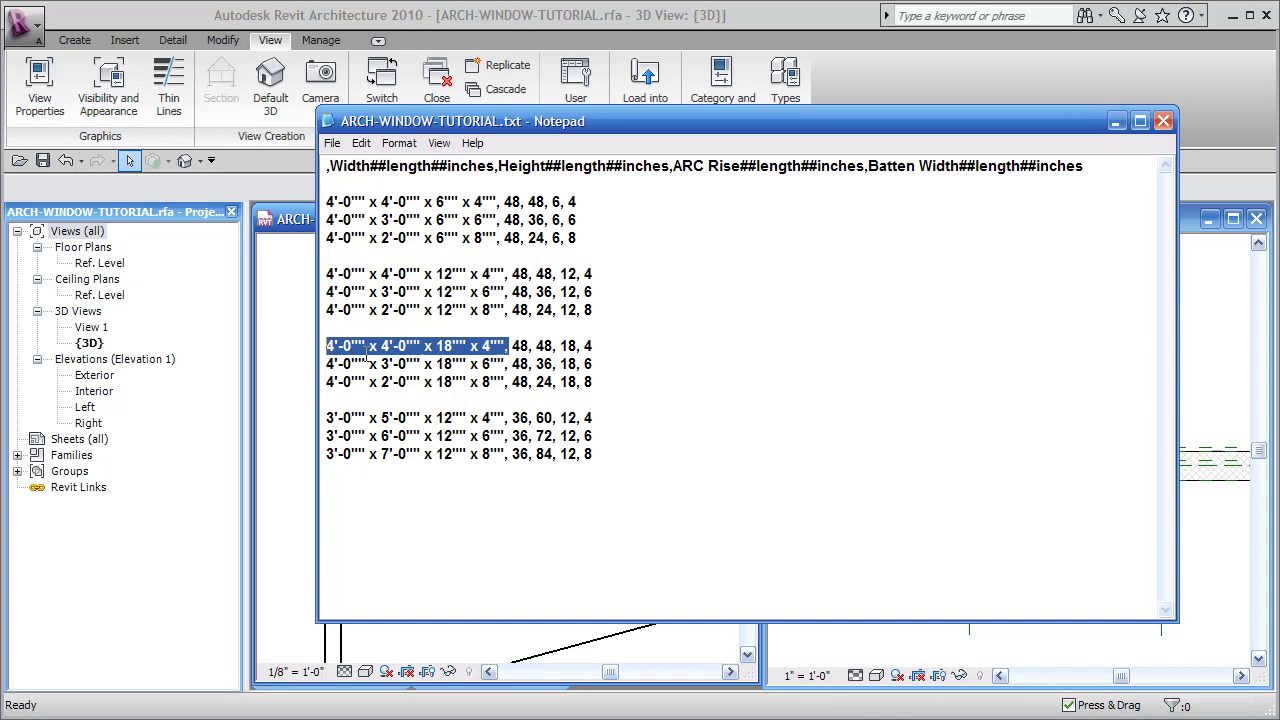
Examine the corrected row's values, the blank lines separating the groups of types, and the header line.
click(437, 352)
mouse_move(508, 346)
mouse_down()
mouse_move(326, 340)
mouse_move(594, 350)
mouse_move(491, 343)
mouse_move(503, 337)
mouse_up()
key(shift+End)
drag(519, 346, 594, 346)
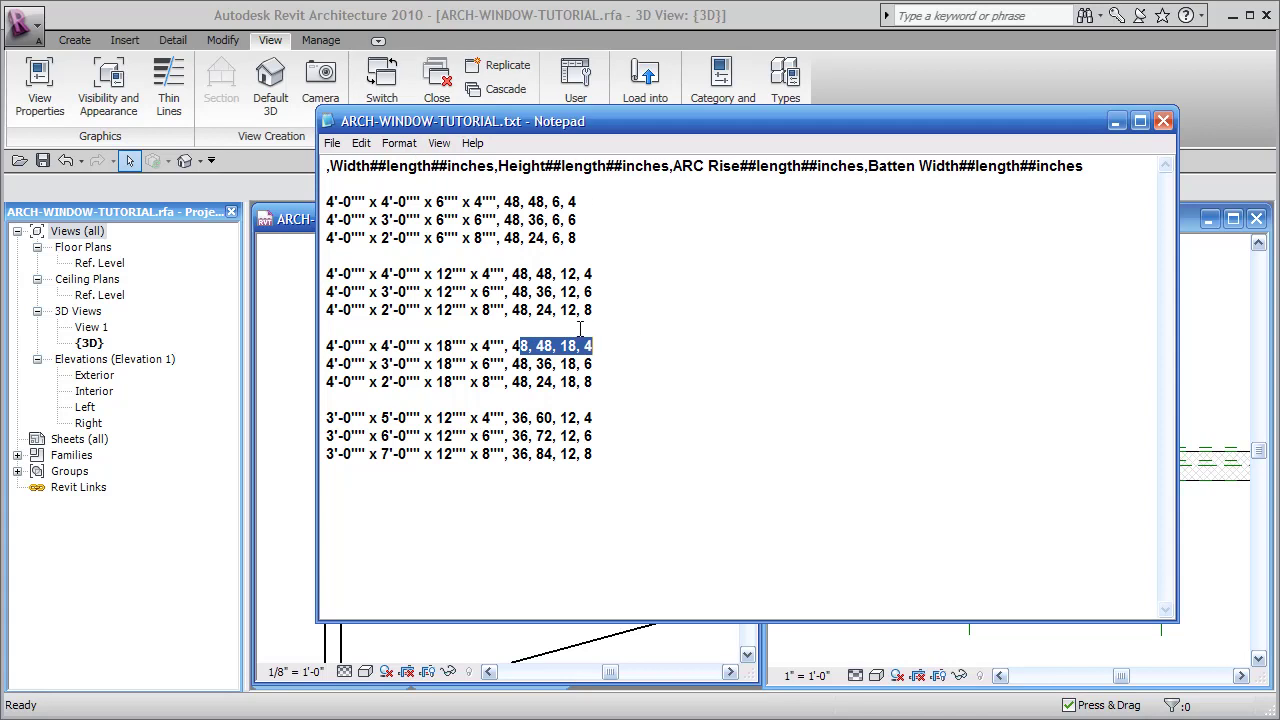
click(350, 399)
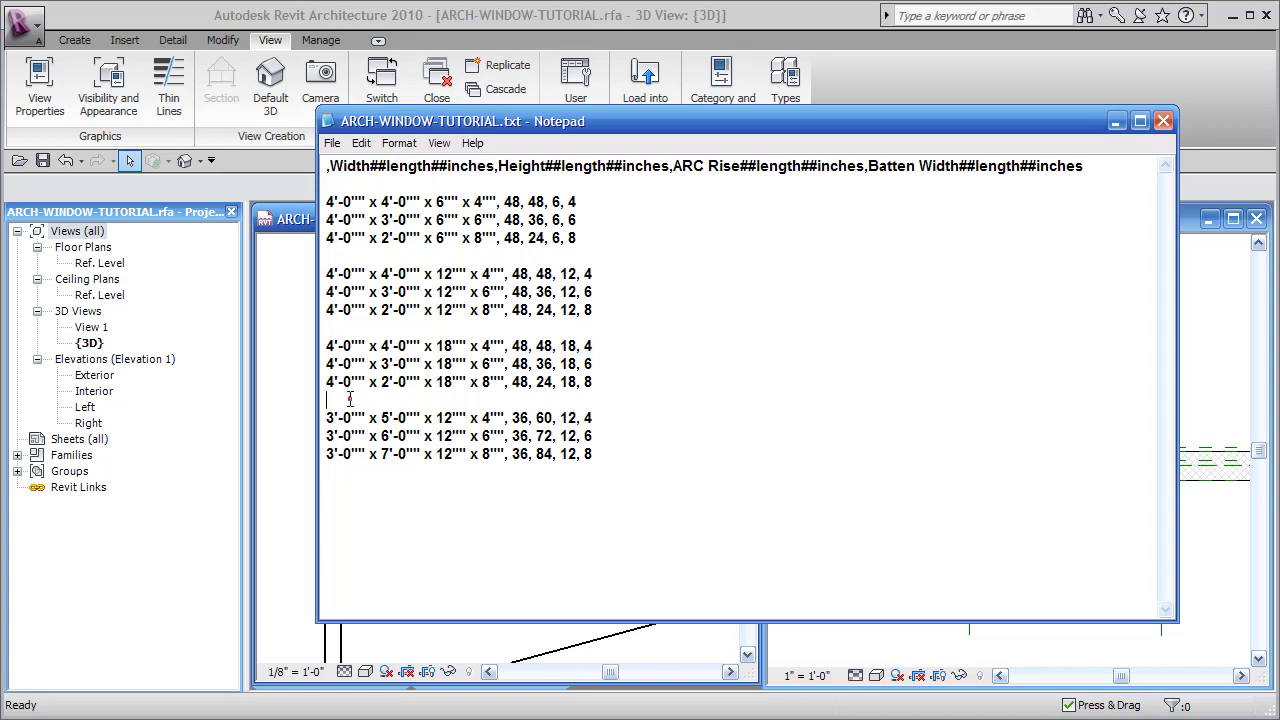
click(356, 329)
click(341, 258)
drag(399, 166, 975, 166)
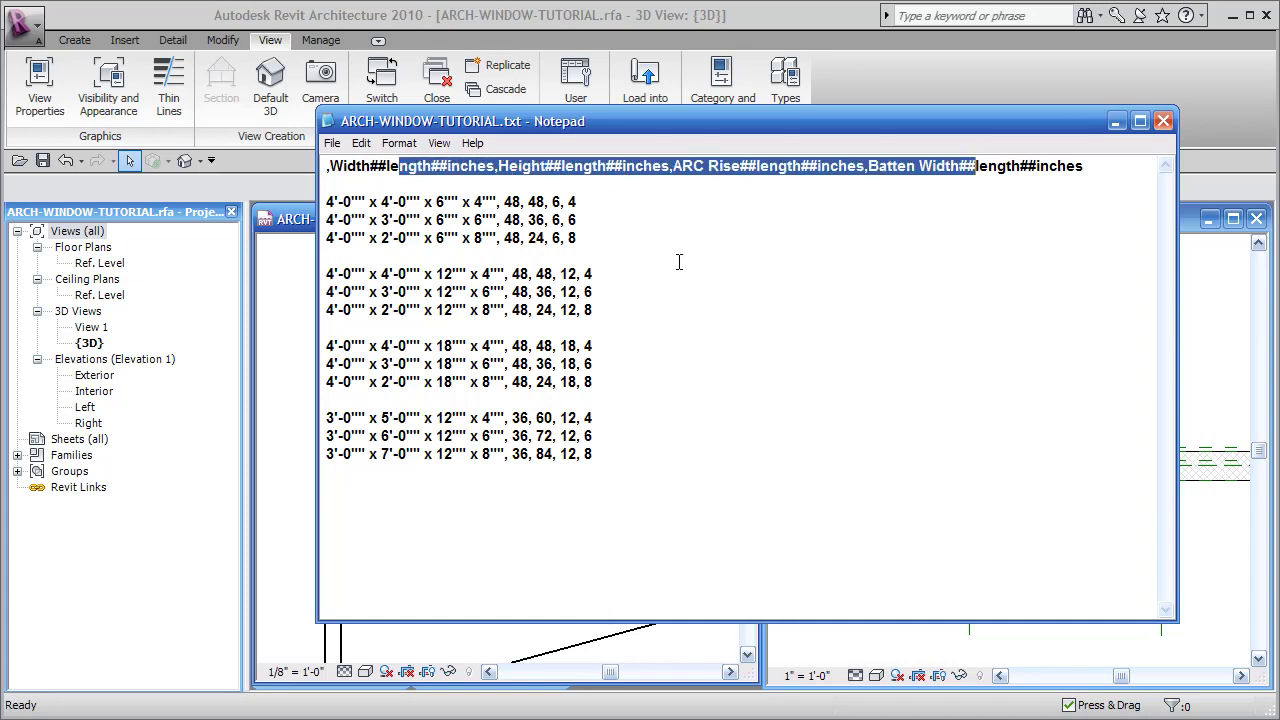
Examine the third type row's name and match each of its four values to the corresponding header parameter.
click(600, 230)
drag(600, 240, 294, 236)
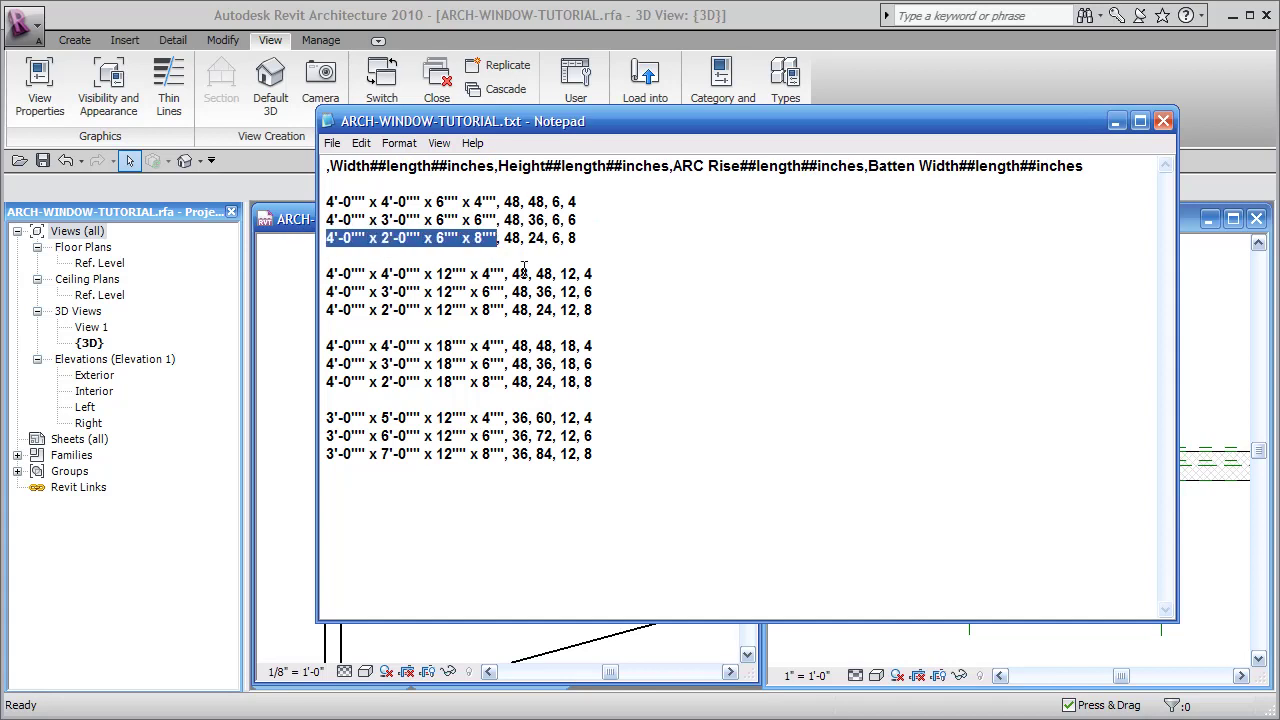
click(495, 241)
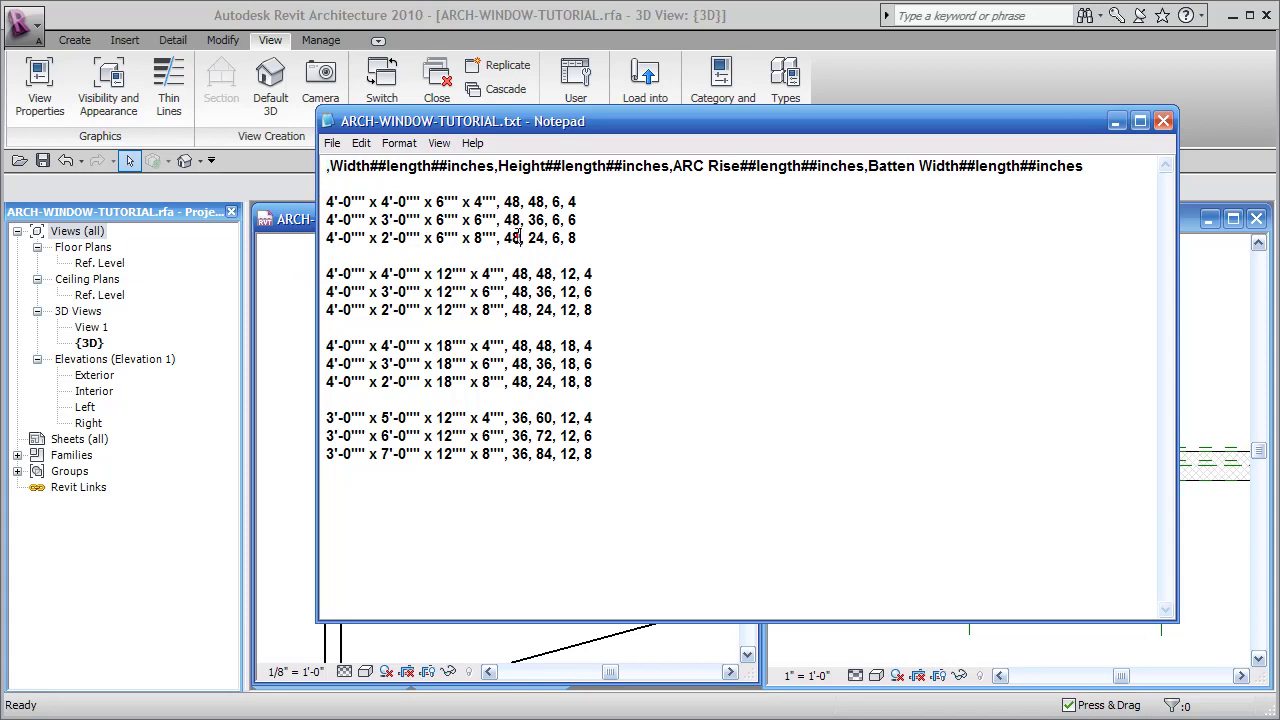
drag(452, 166, 400, 166)
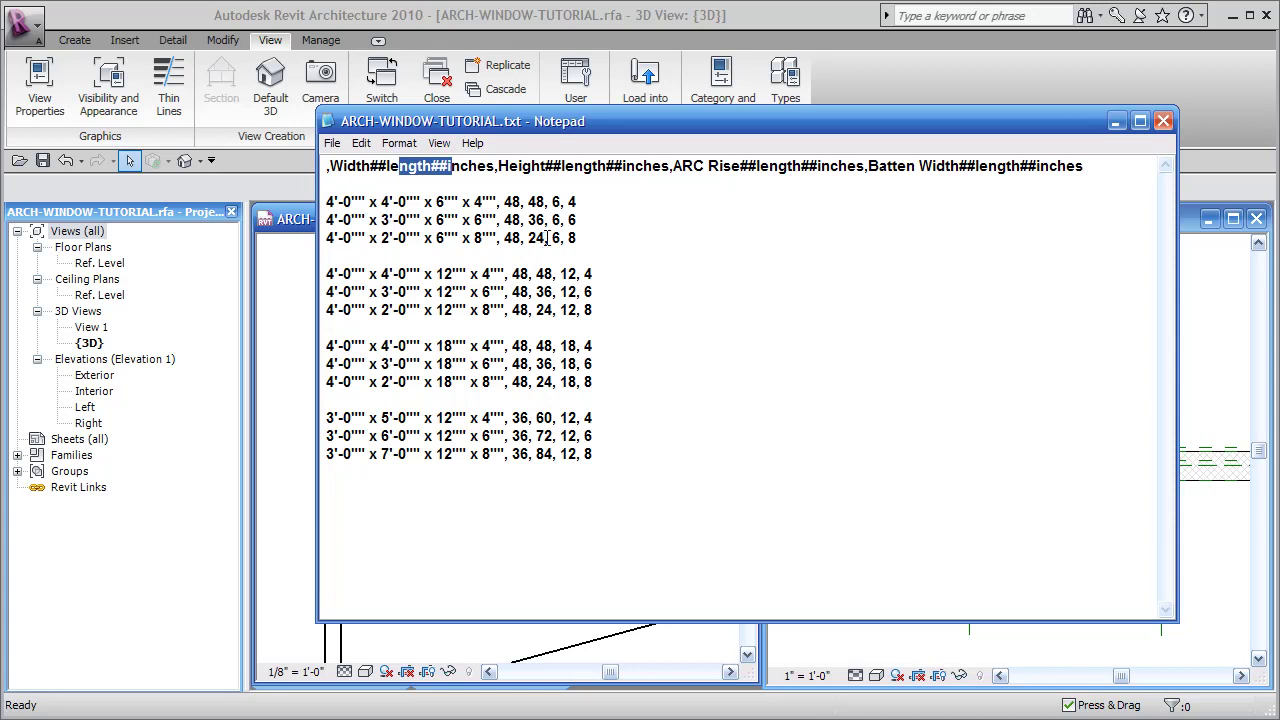
drag(546, 238, 528, 237)
drag(624, 166, 536, 165)
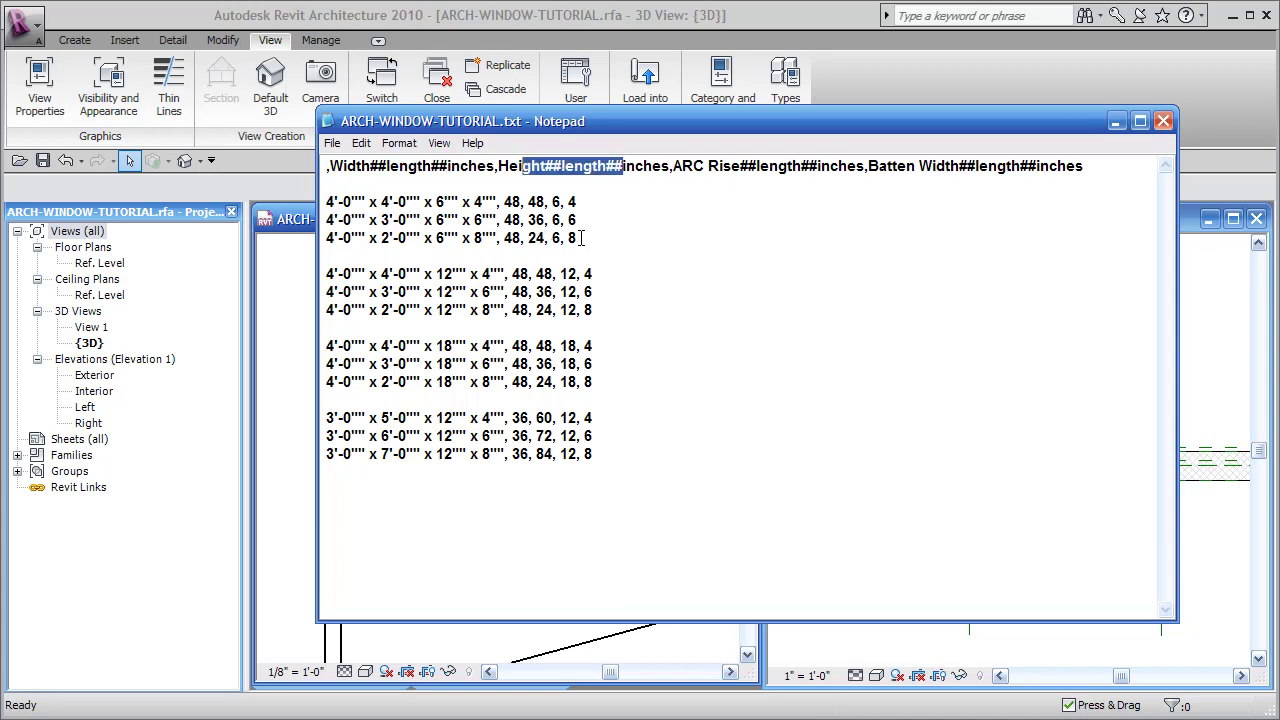
drag(572, 238, 554, 238)
drag(800, 166, 707, 166)
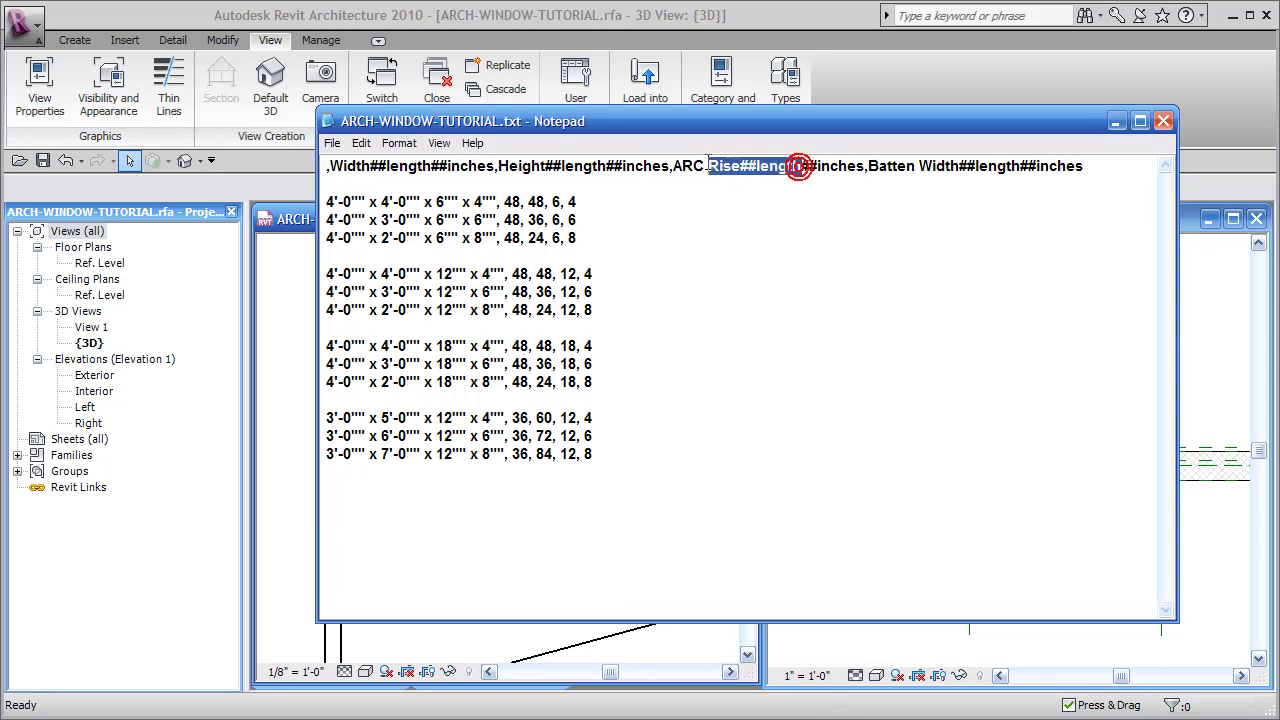
drag(581, 238, 568, 238)
drag(1029, 166, 966, 166)
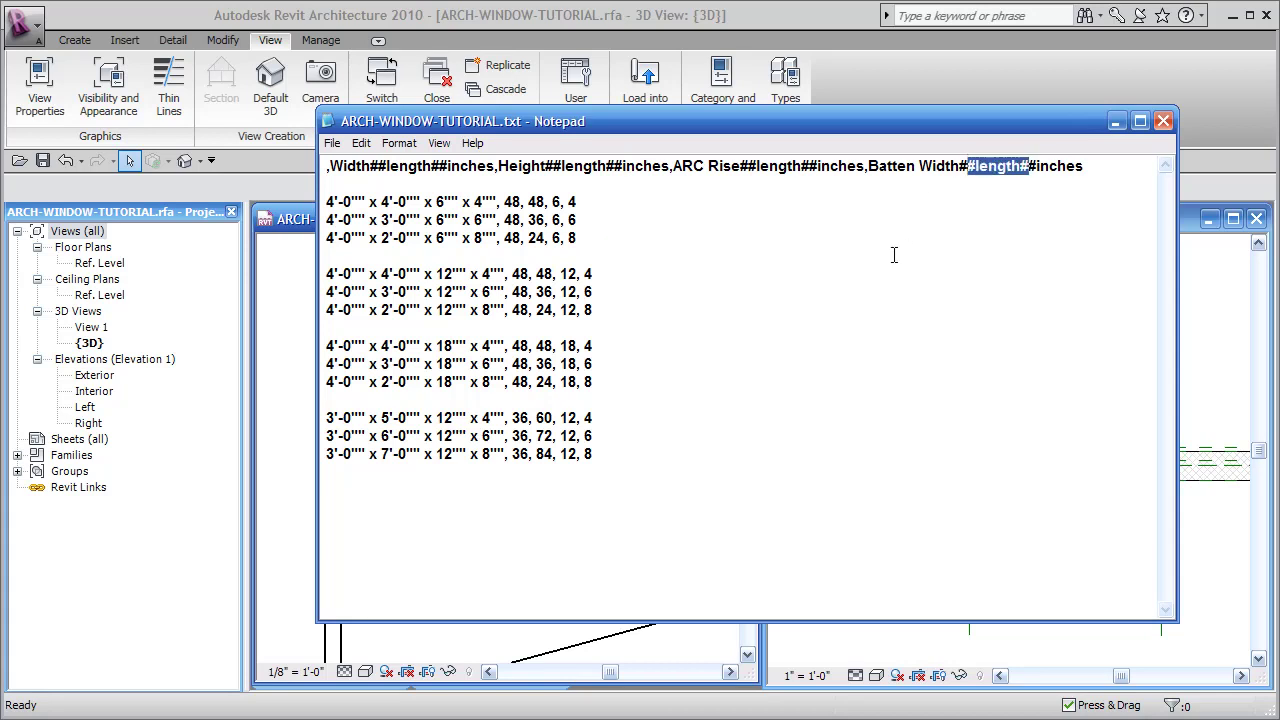
click(870, 166)
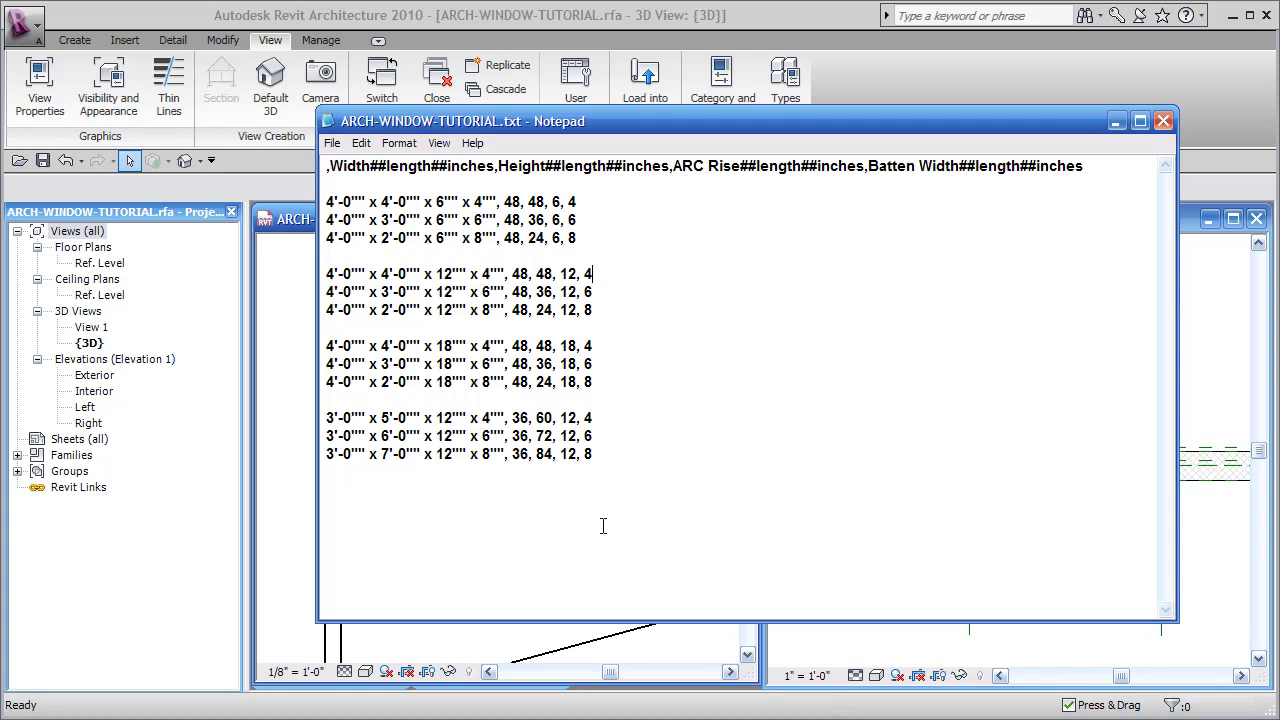
Return to Revit and create a new project from the default template file.
click(675, 16)
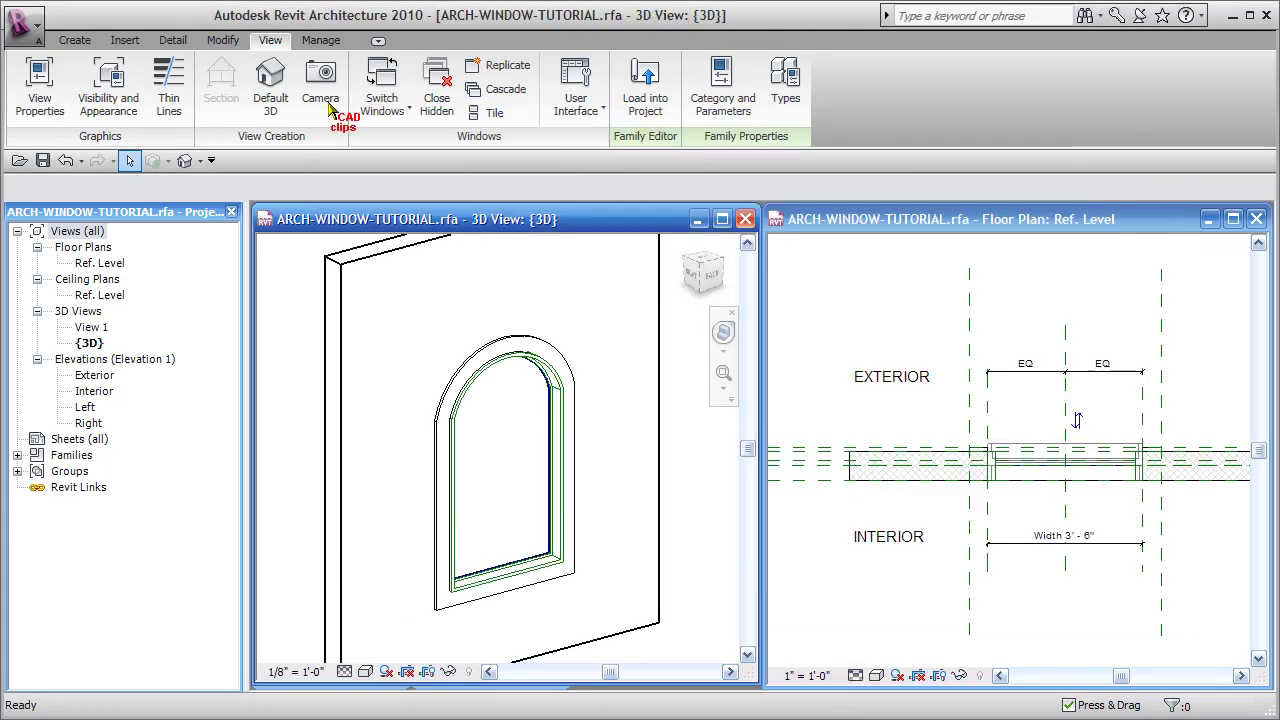
click(22, 22)
key(Escape)
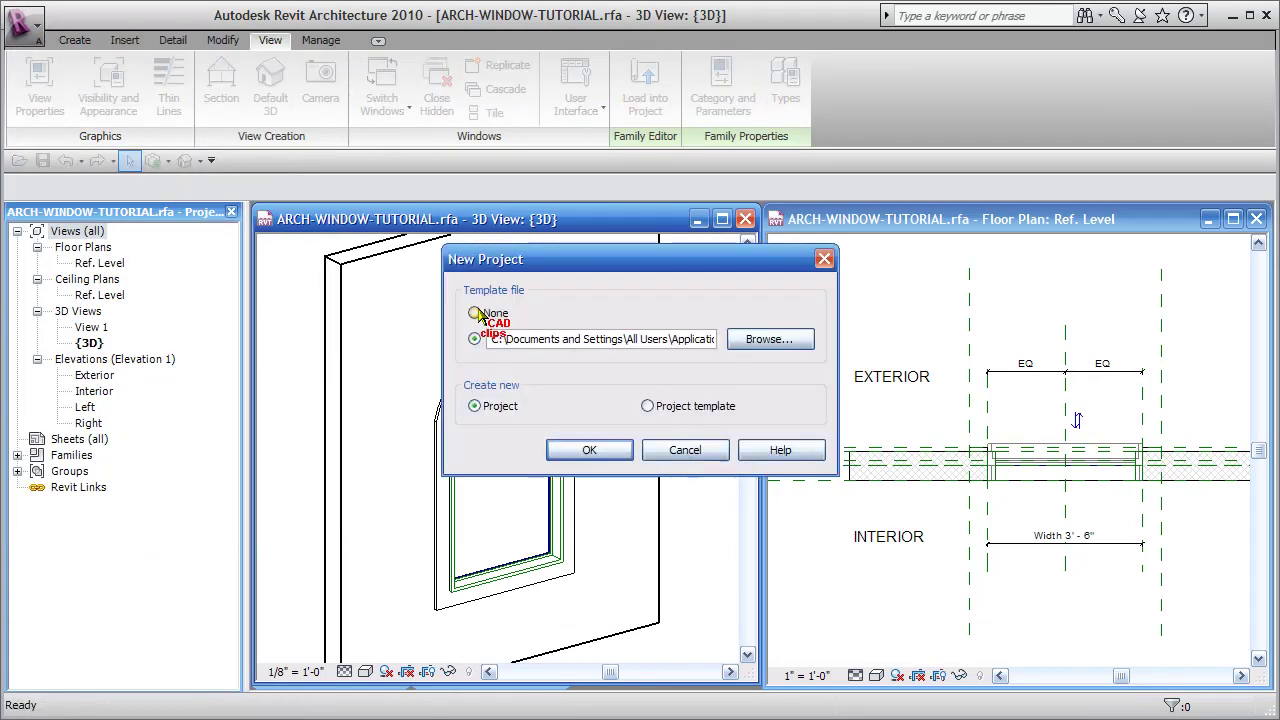
click(600, 450)
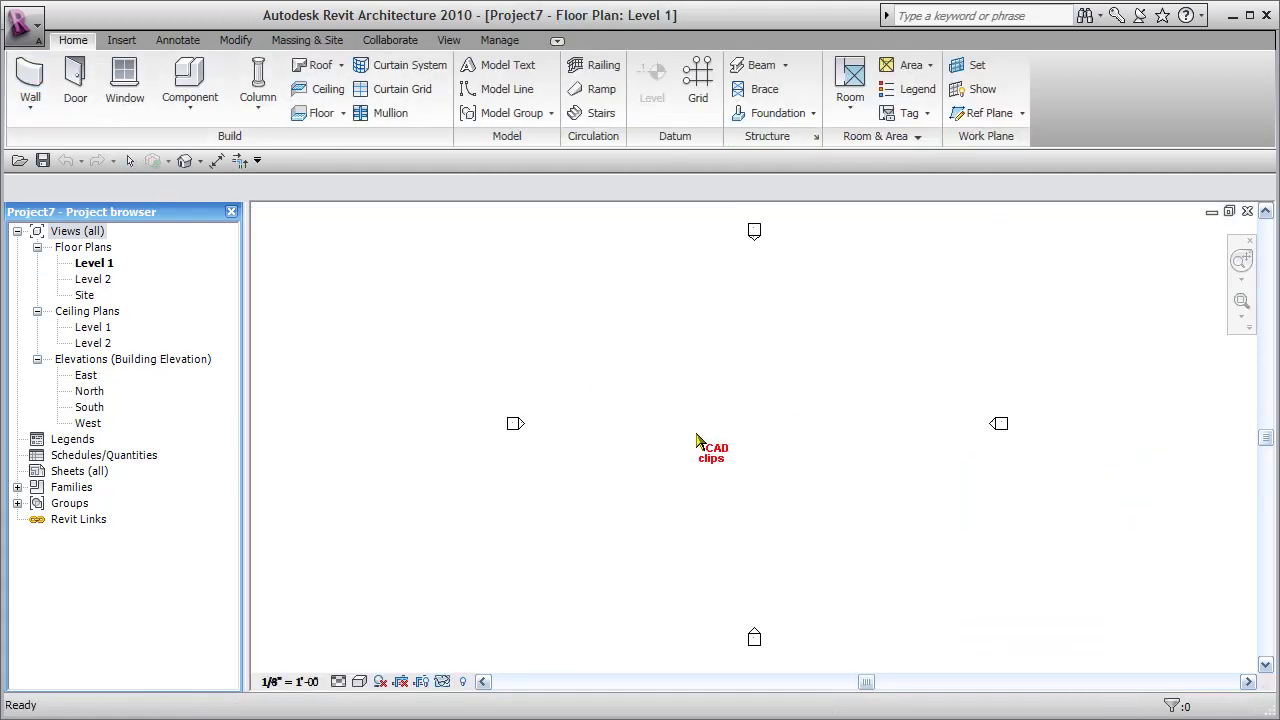
Draw a straight horizontal Generic - 8" wall about 40 feet long between the elevation markers on Level 1.
key(w)
key(a)
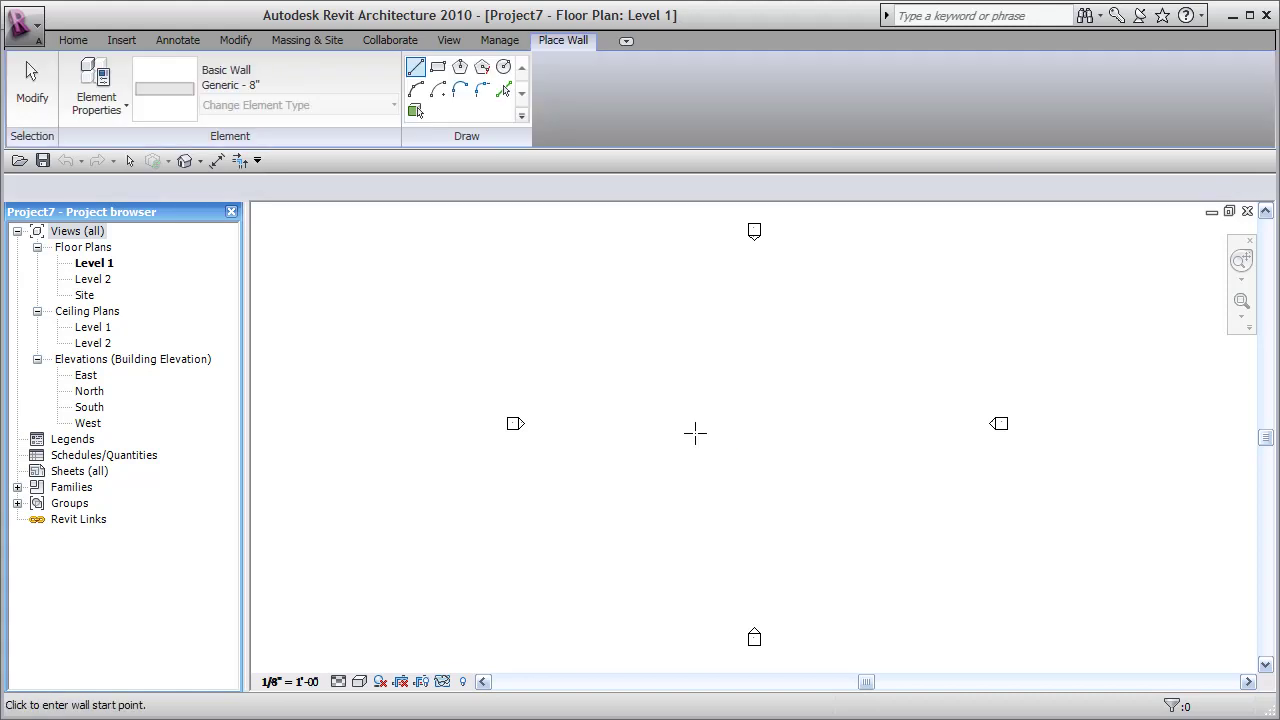
click(686, 443)
click(801, 443)
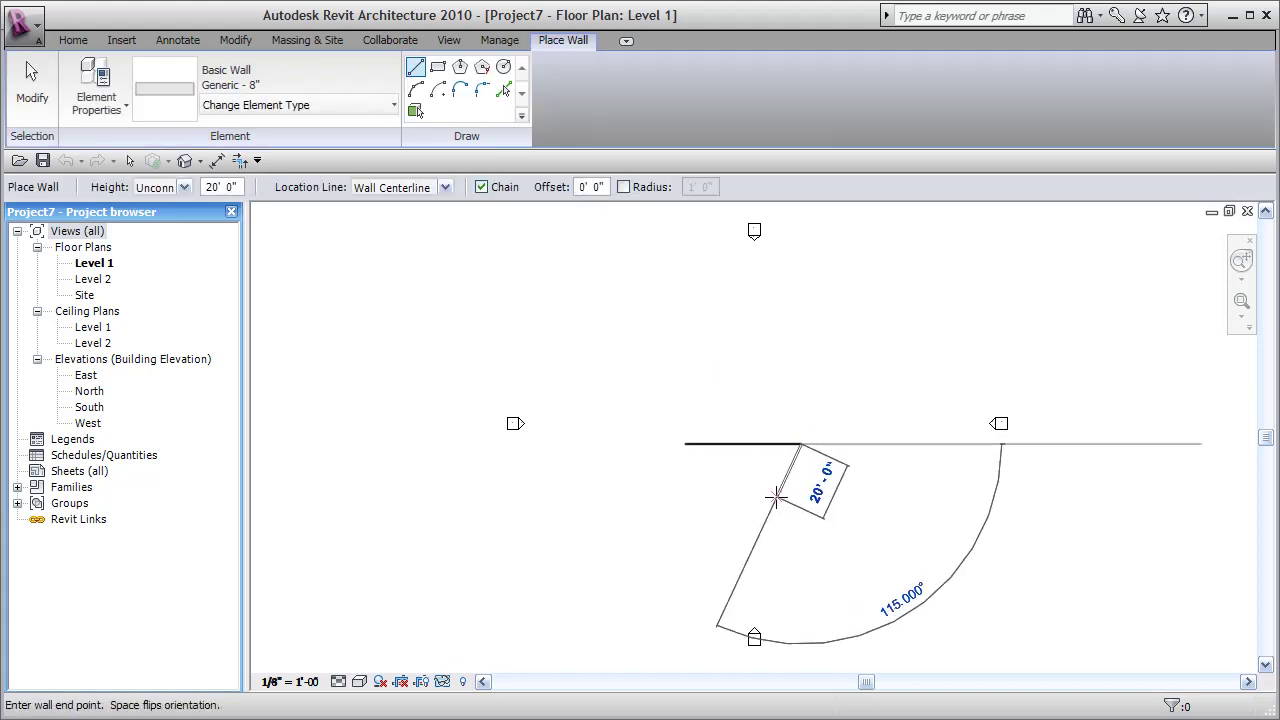
key(Escape)
key(Escape)
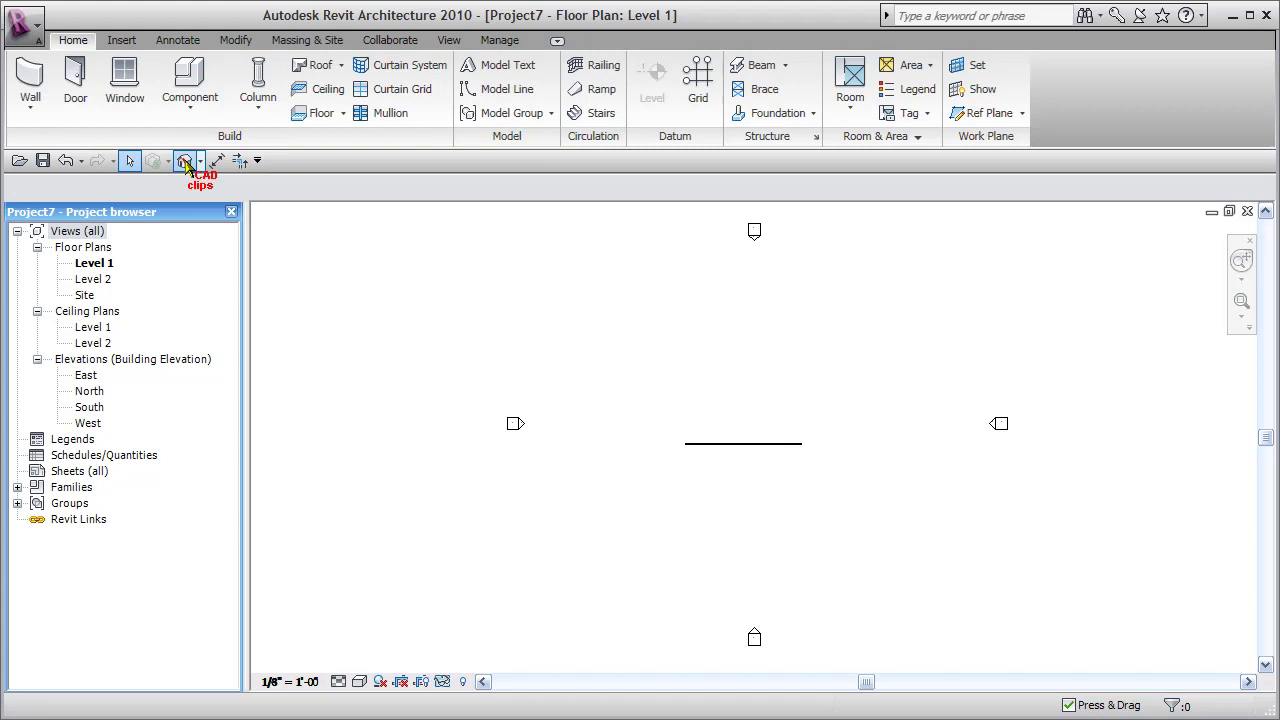
Show the wall in the default 3D view, turned so that its front face can receive windows.
click(184, 160)
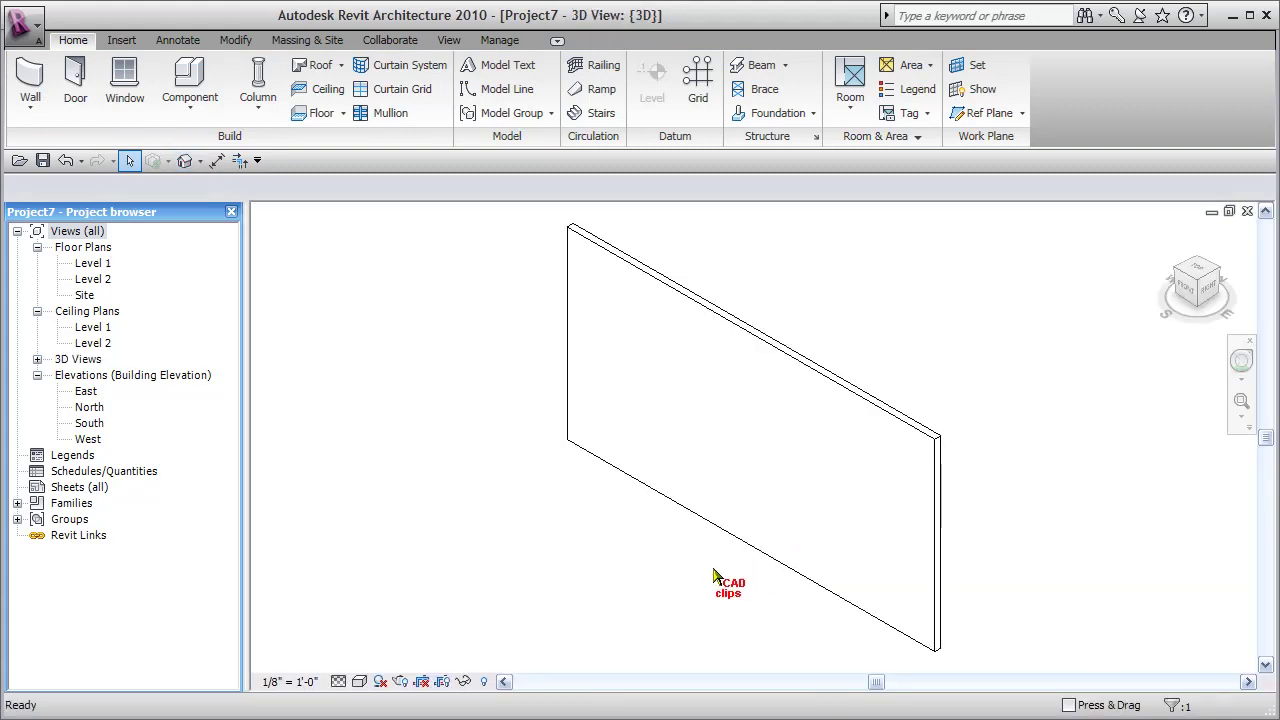
shift+middle_drag(794, 571, 940, 551)
scroll(803, 546, up, 1)
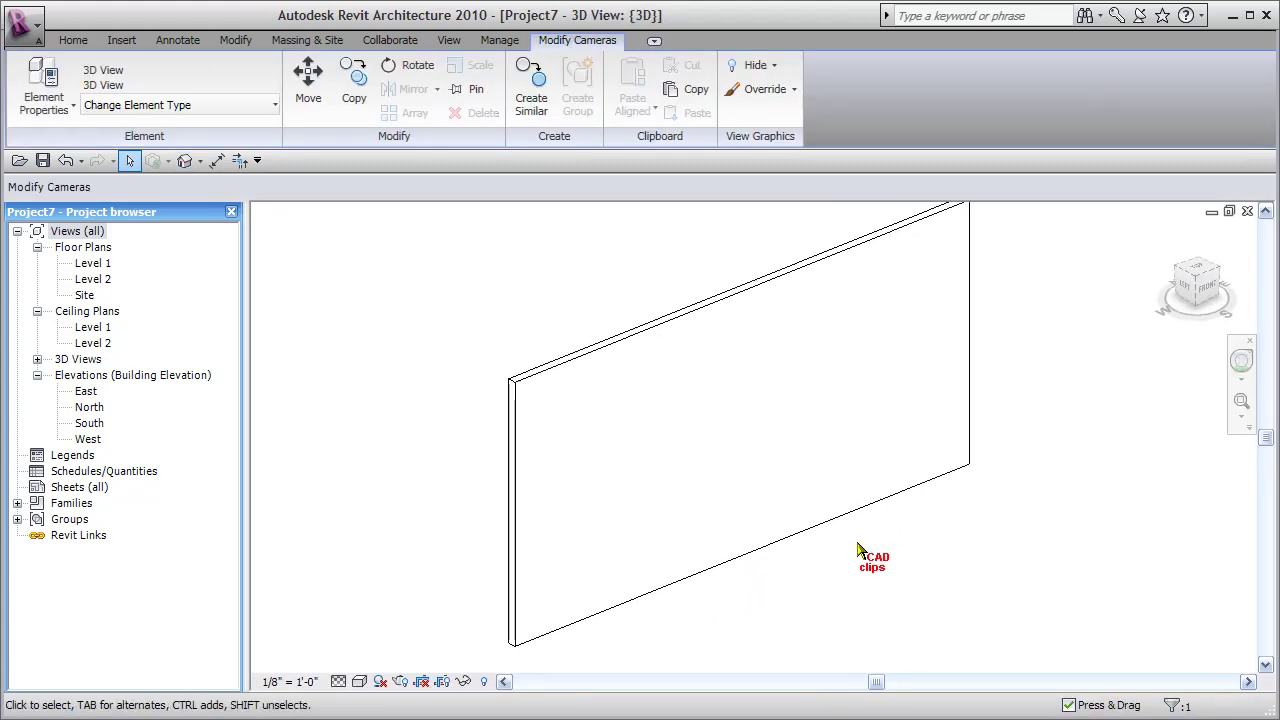
middle_drag(803, 546, 851, 575)
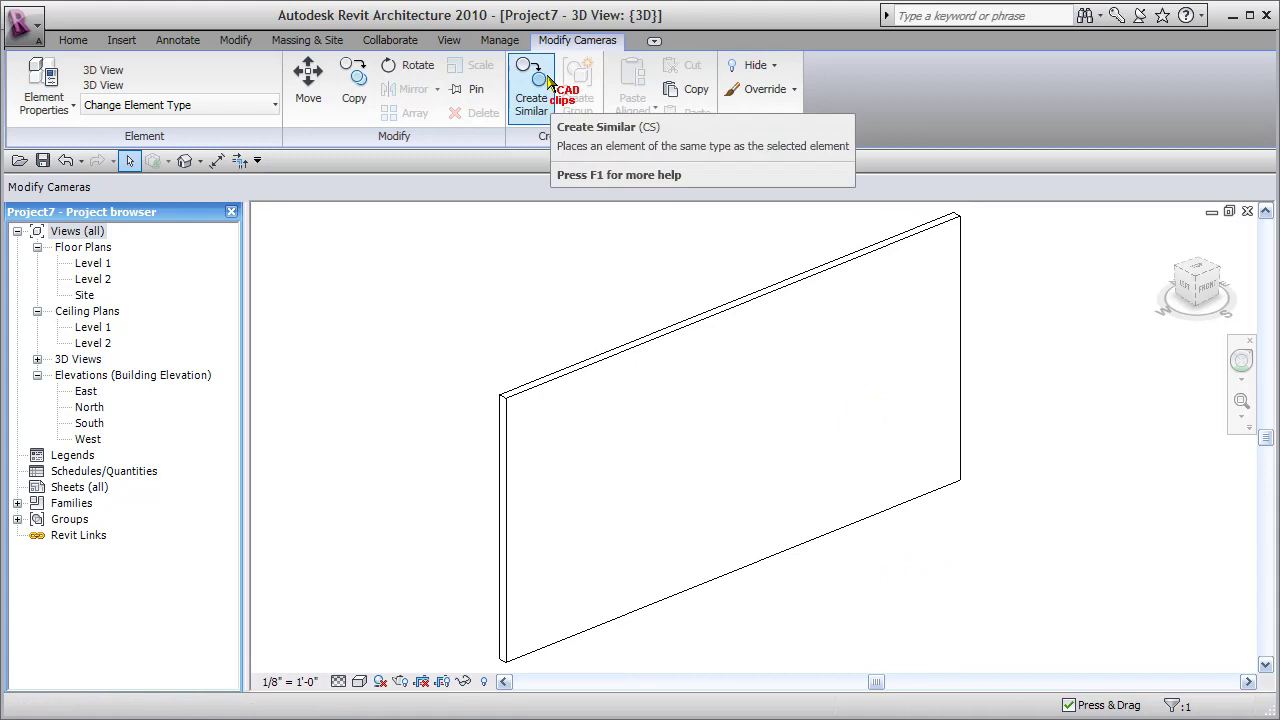
Start the Window command and load the family file ARCH-WINDOW-TUTORIAL.rfa, checking that its name matches the type catalog text file.
click(72, 40)
click(127, 78)
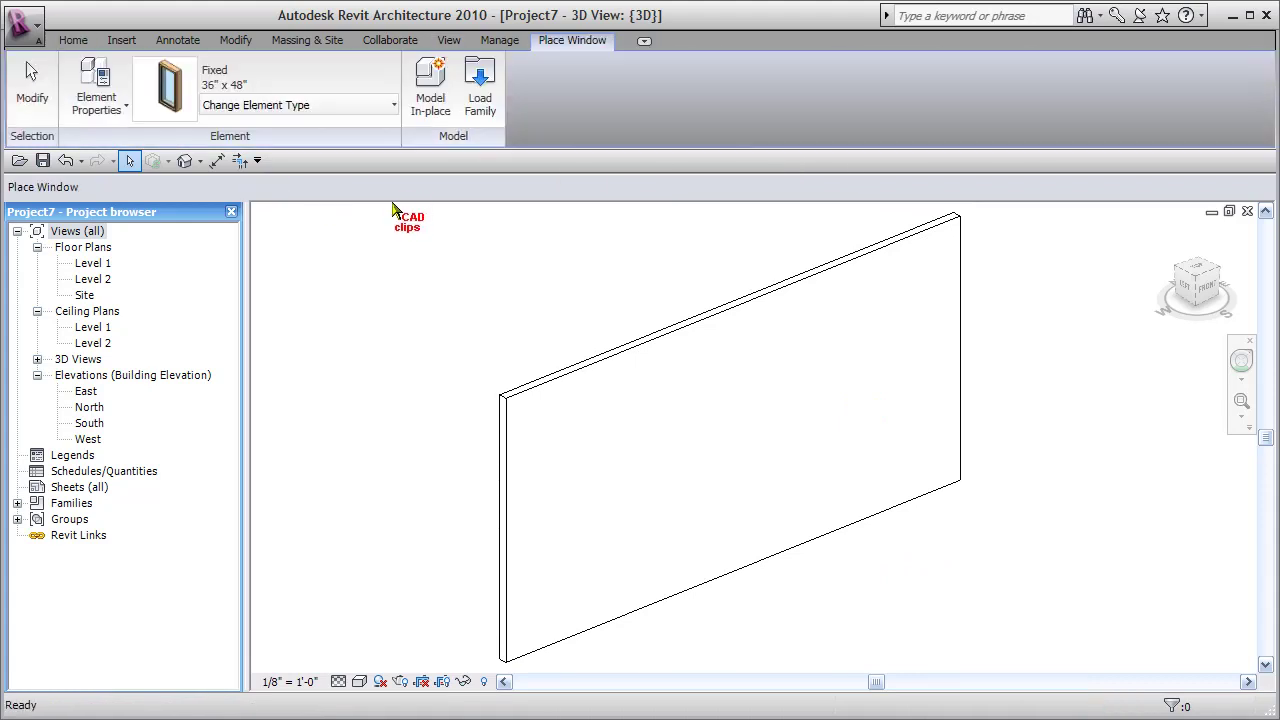
click(472, 112)
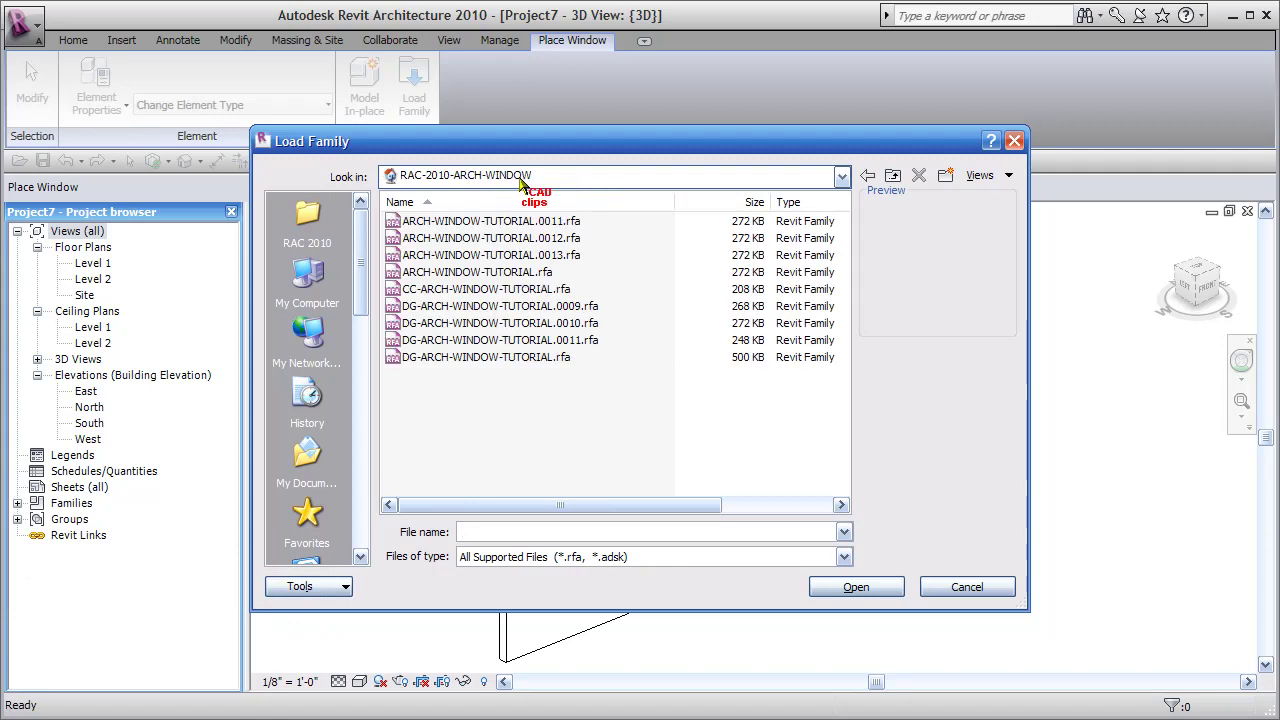
click(470, 273)
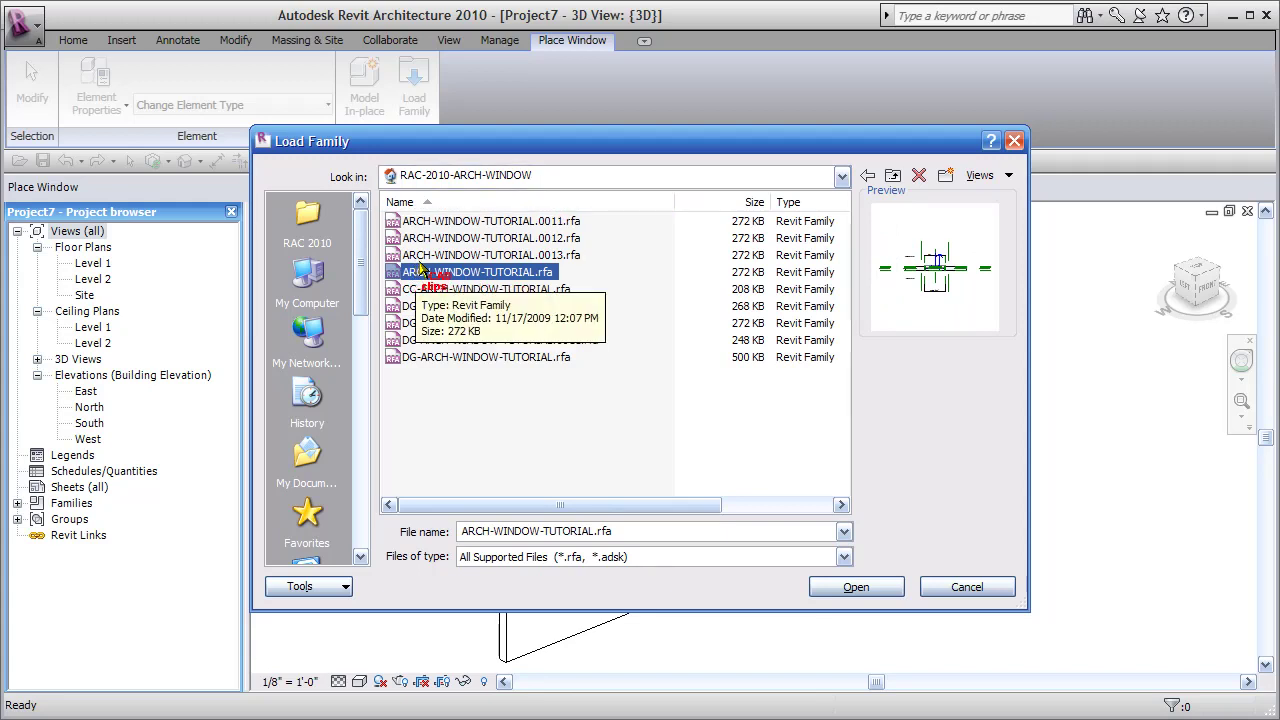
key(alt+Tab)
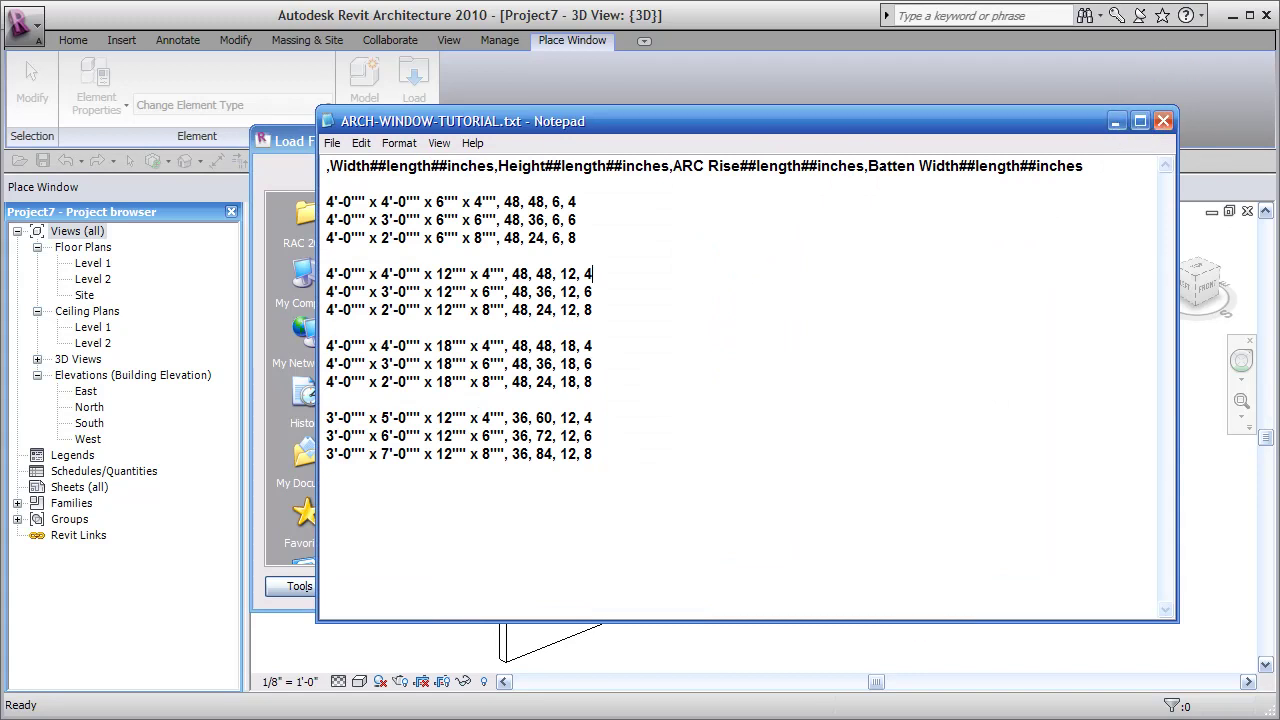
key(alt+Tab)
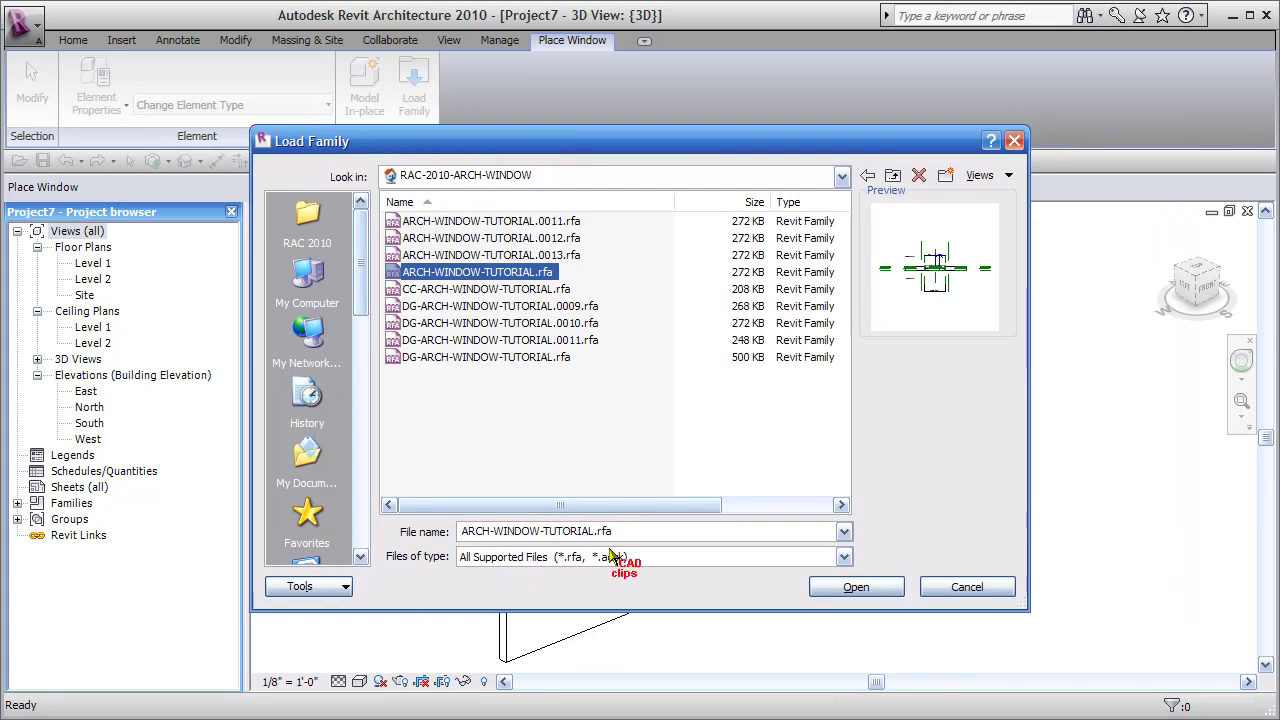
click(508, 289)
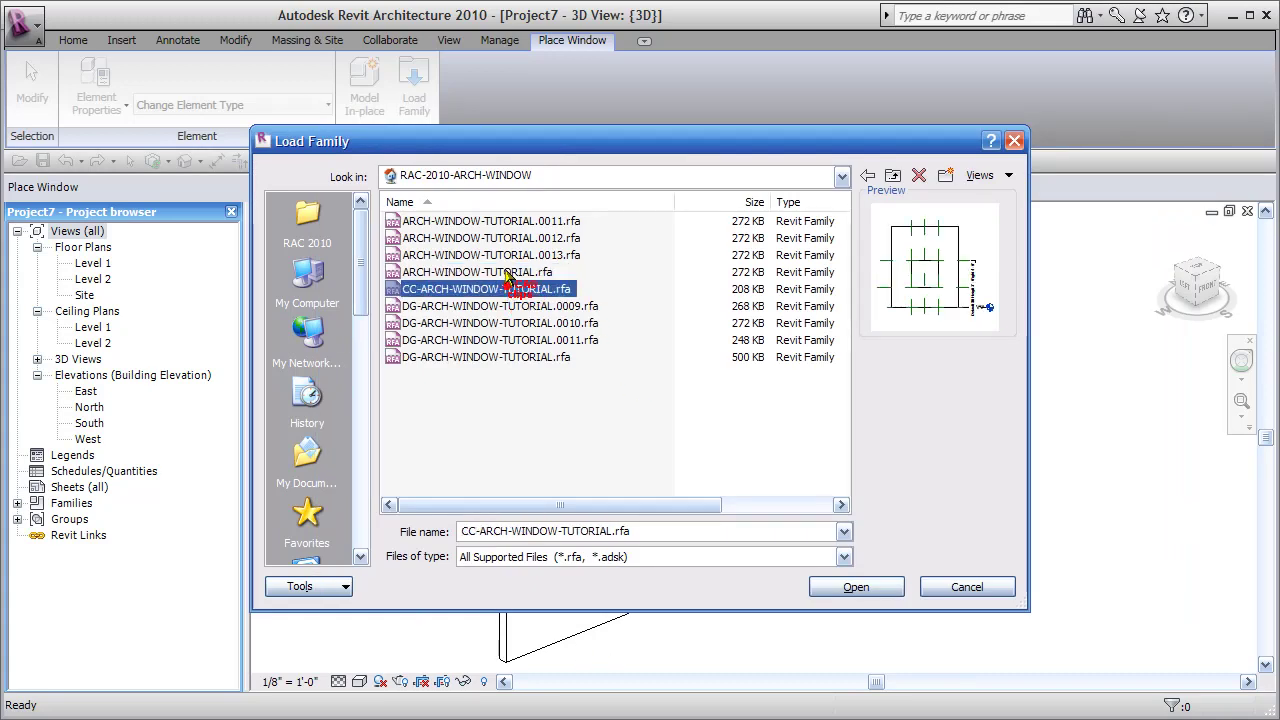
click(508, 272)
click(856, 588)
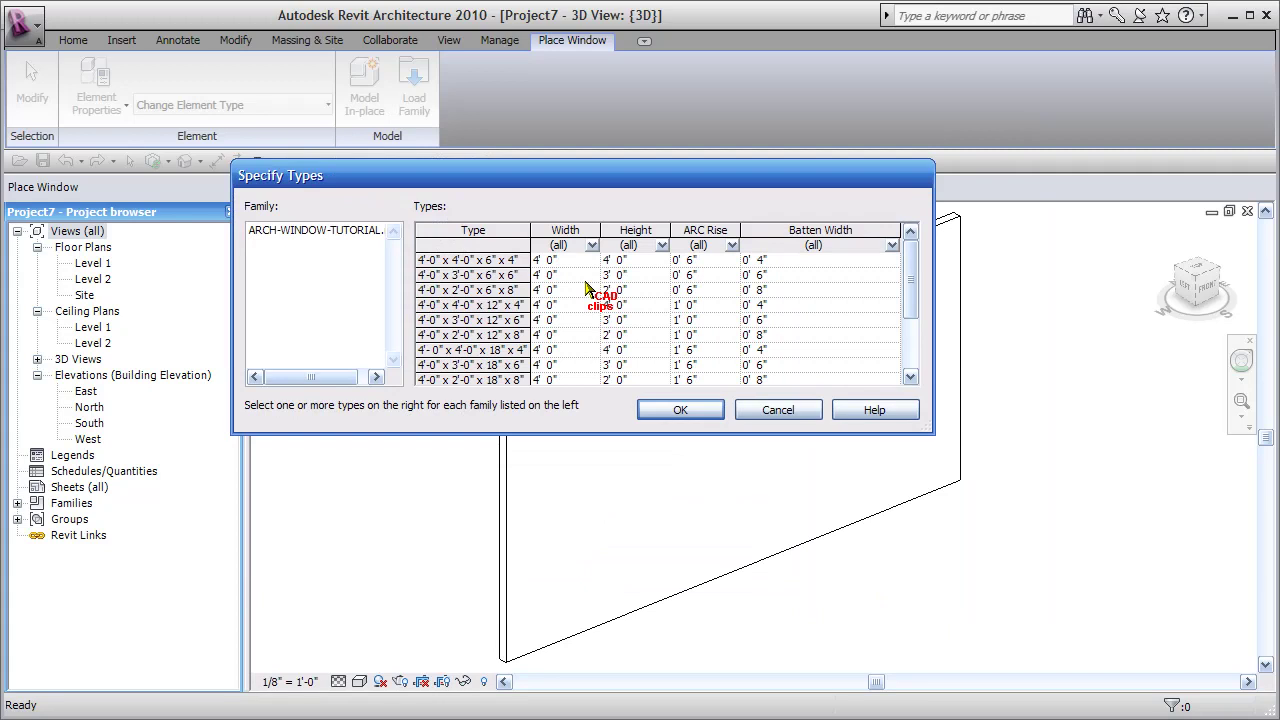
Enlarge the type list with a wider Type column and examine the parameter values of the first two types.
drag(530, 231, 581, 236)
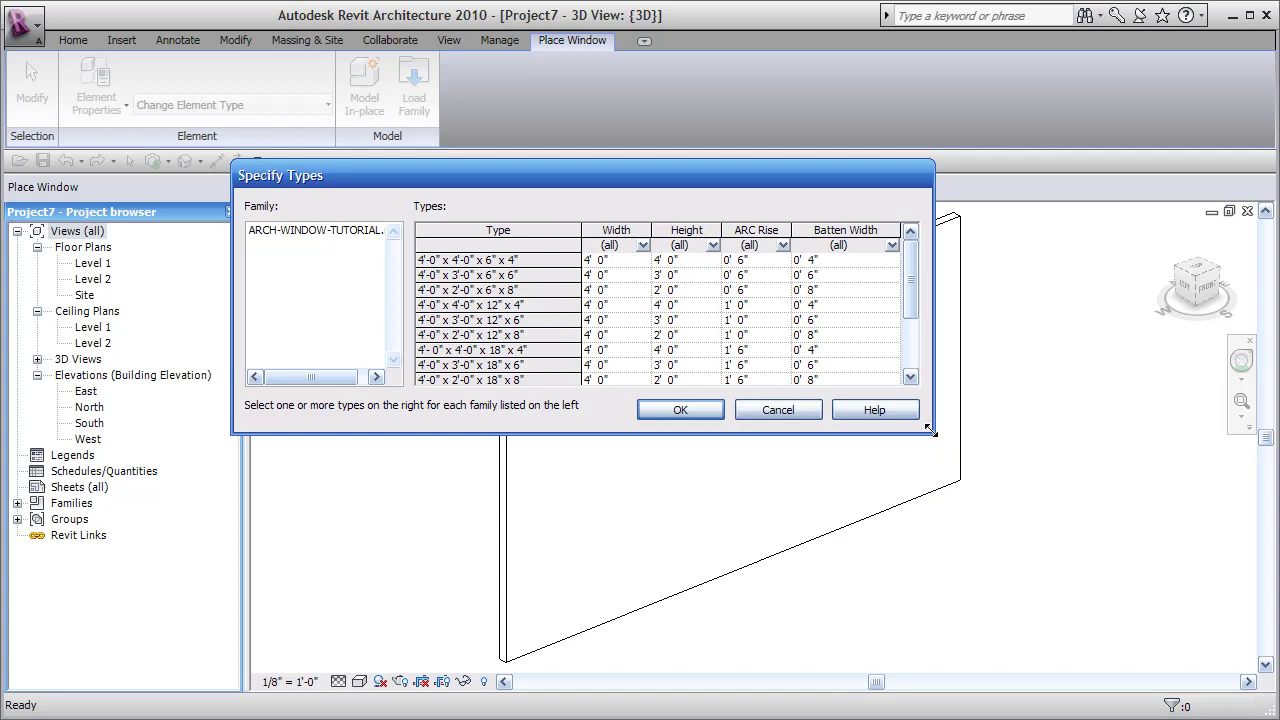
drag(930, 432, 1068, 636)
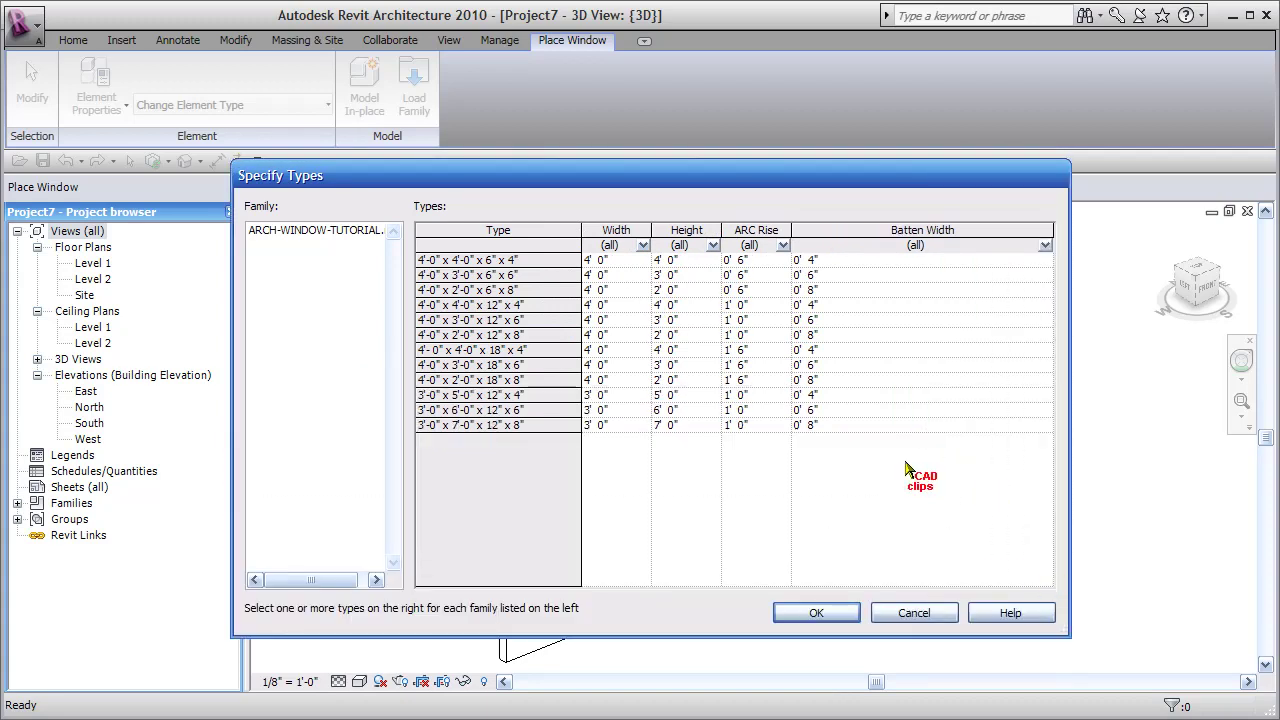
click(522, 259)
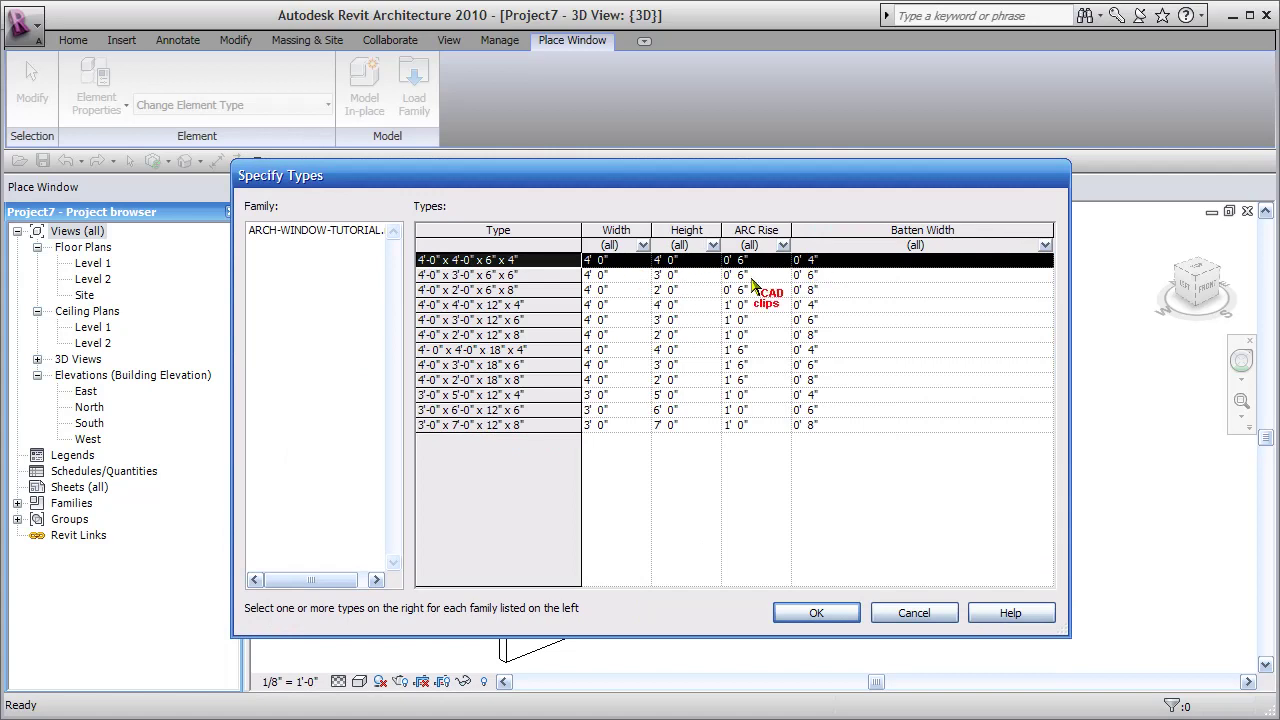
click(468, 275)
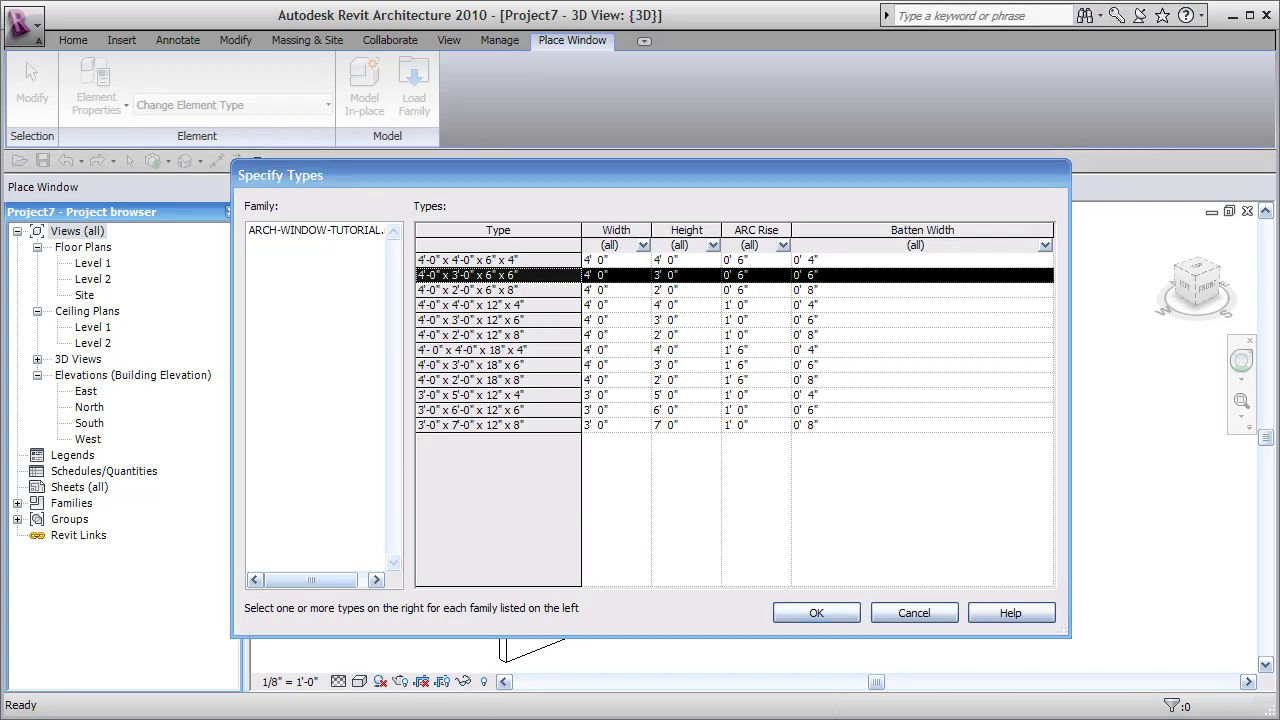
Compare the listed types with the first three type names in the ARCH-WINDOW-TUTORIAL.txt catalog, and close the text file.
key(alt+Tab)
drag(465, 195, 302, 197)
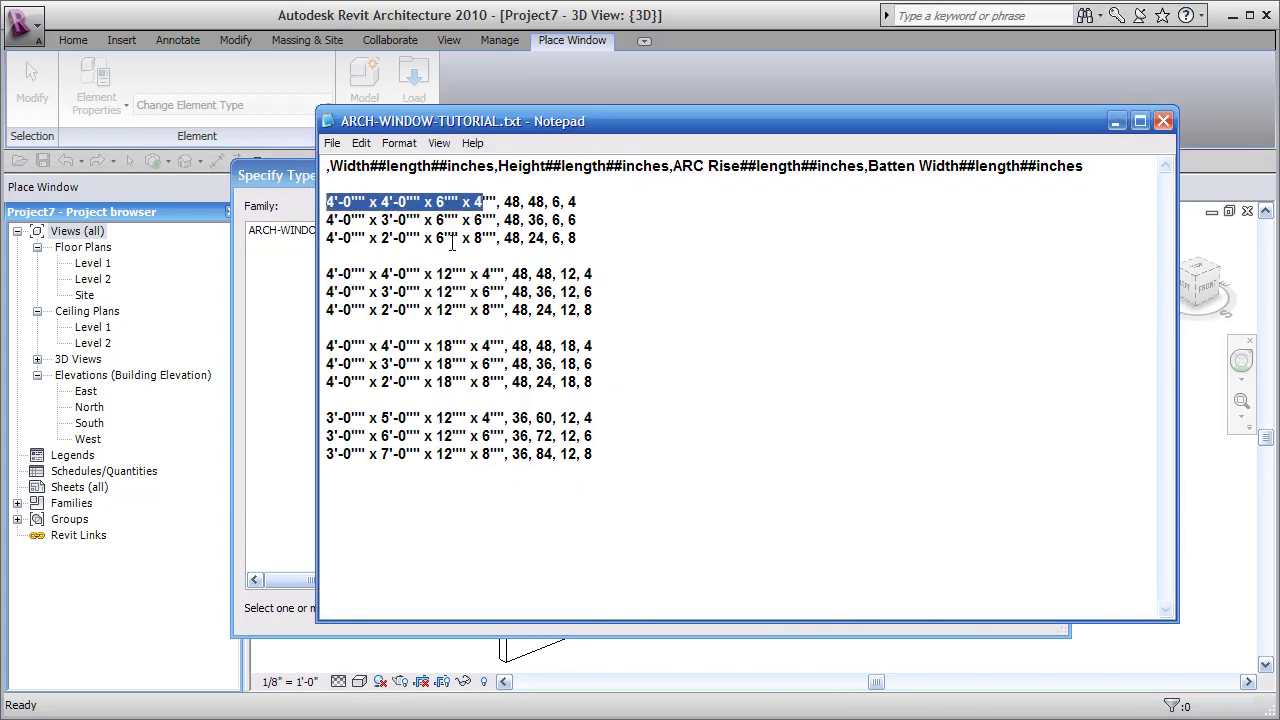
drag(490, 218, 326, 220)
drag(496, 238, 312, 237)
click(501, 238)
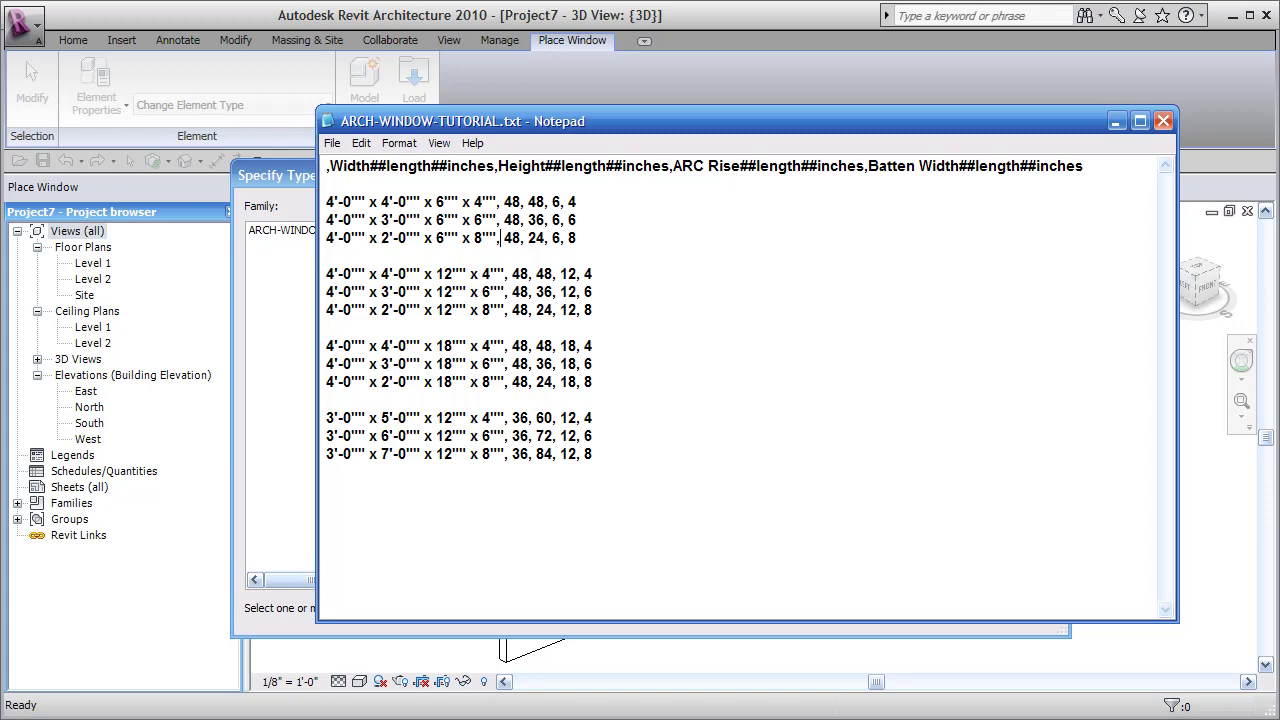
key(alt+F4)
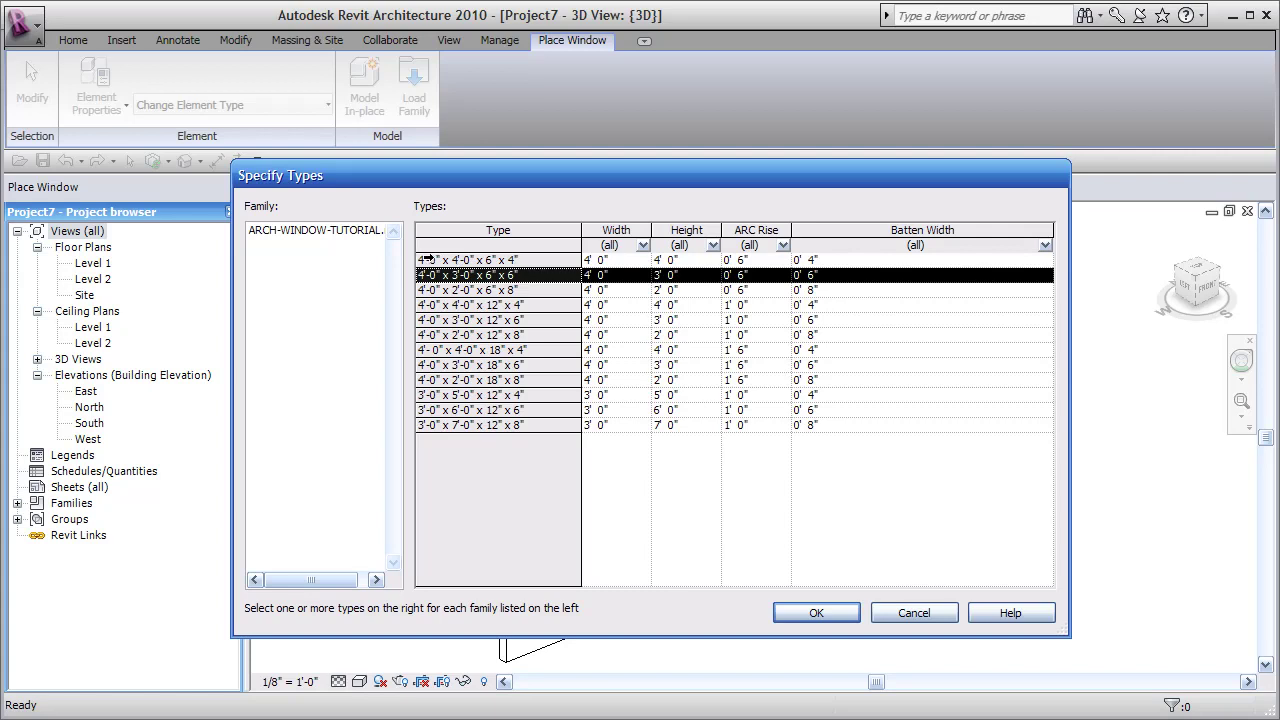
Load all the types in the list, from 4'-0" x 4'-0" x 6" x 4" to 3'-0" x 7'-0" x 12" x 8".
click(482, 260)
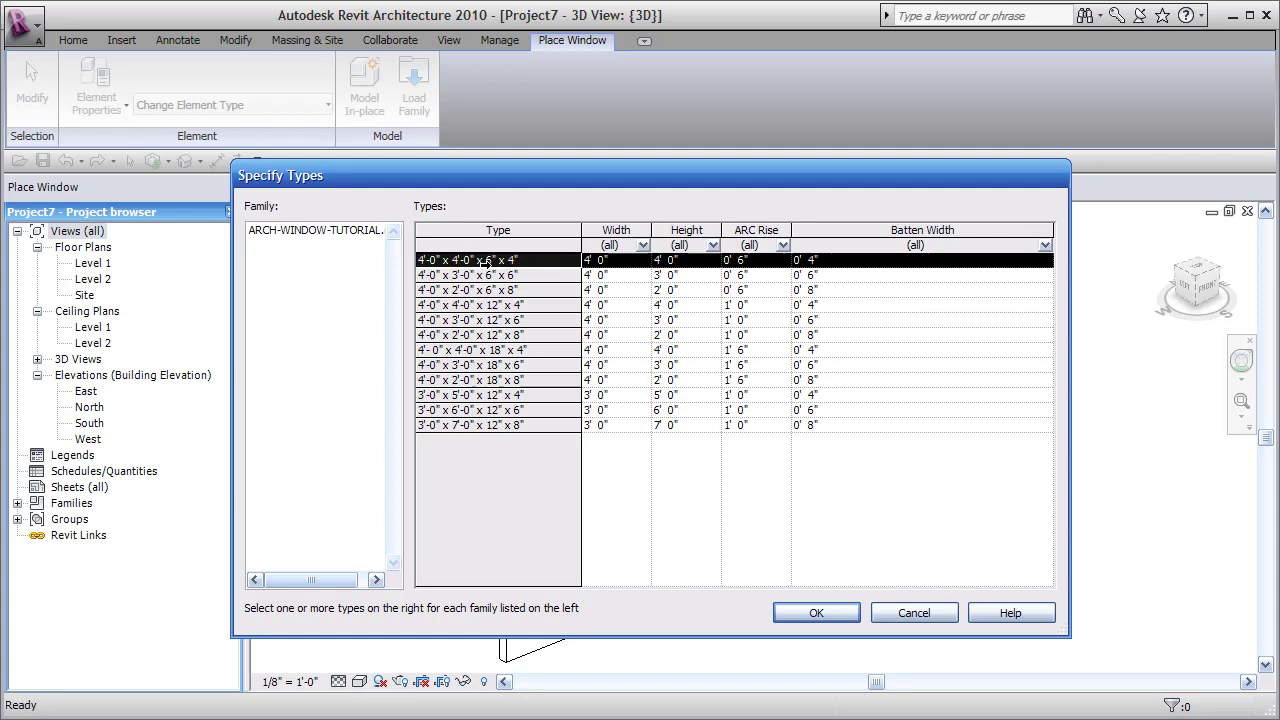
shift+click(486, 427)
click(822, 608)
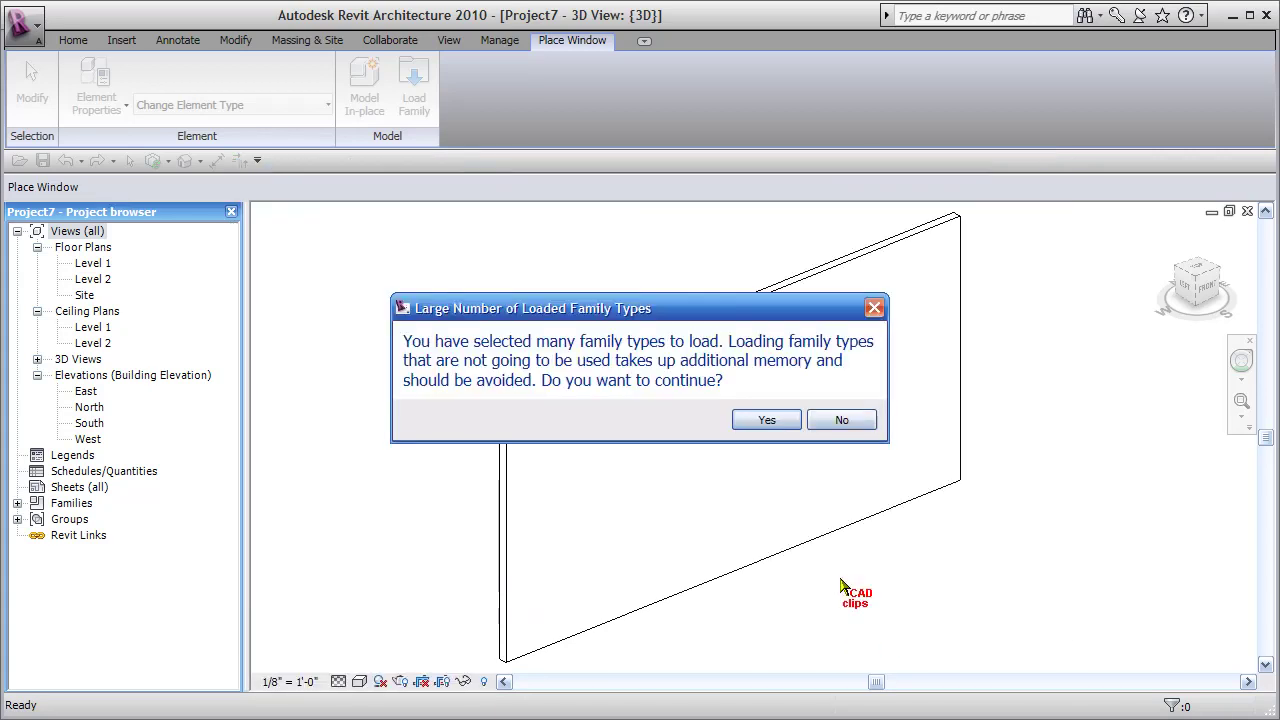
click(784, 420)
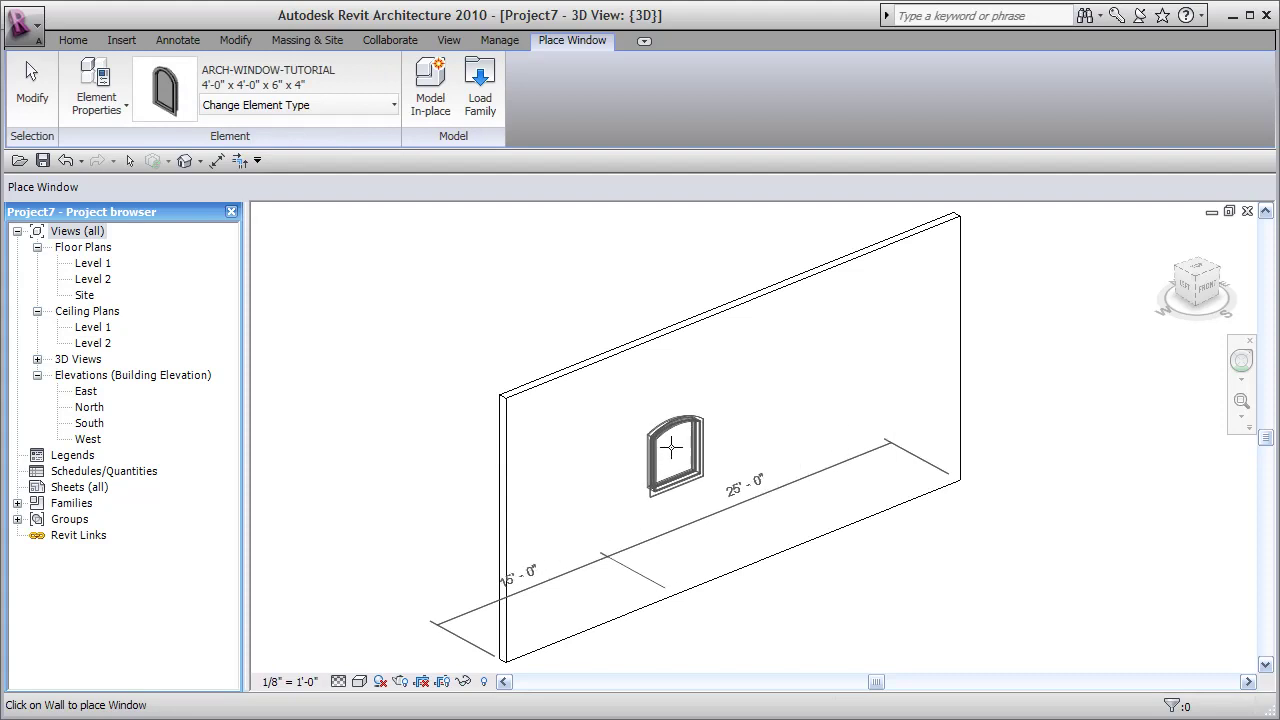
Place a 4'-0" x 4'-0" x 6" x 4" arched window about 11' from the wall's left end.
click(628, 471)
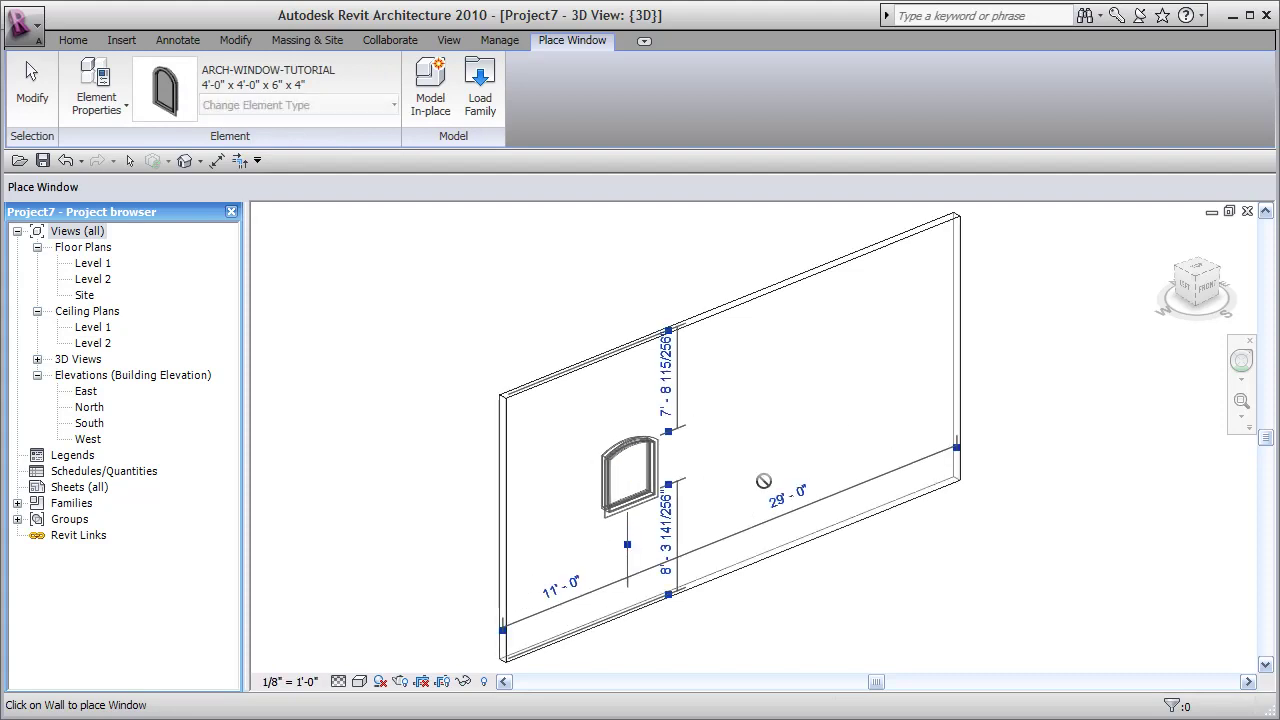
click(757, 518)
key(Escape)
key(Escape)
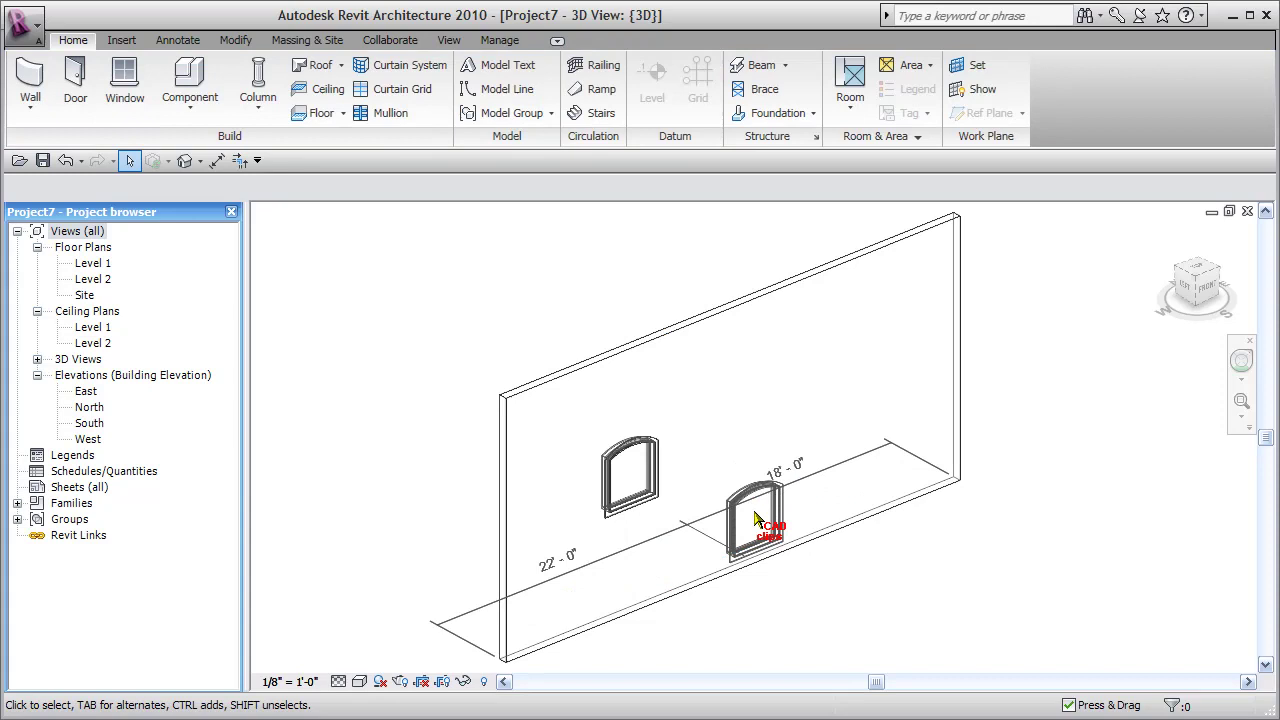
Find the loaded arched window types among the project families and place a 4'-0" x 3'-0" x 6" x 6" window near the wall's middle.
click(17, 503)
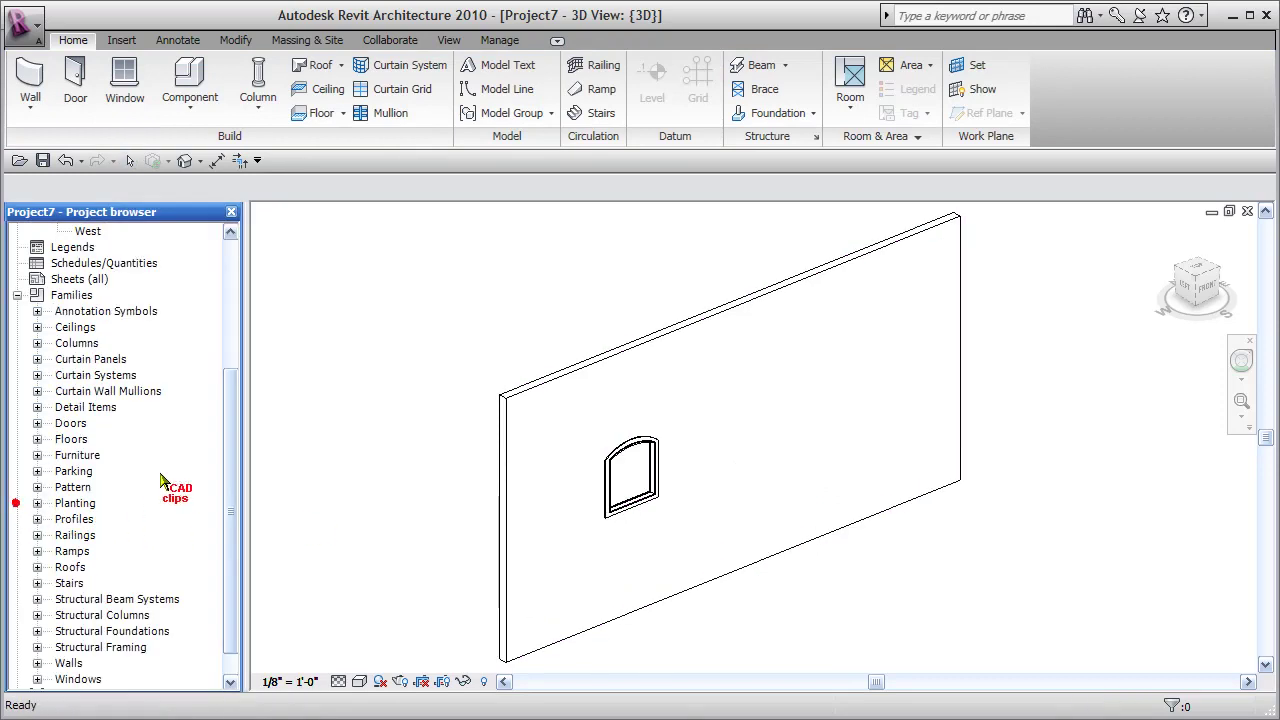
scroll(232, 480, down, 1)
click(37, 647)
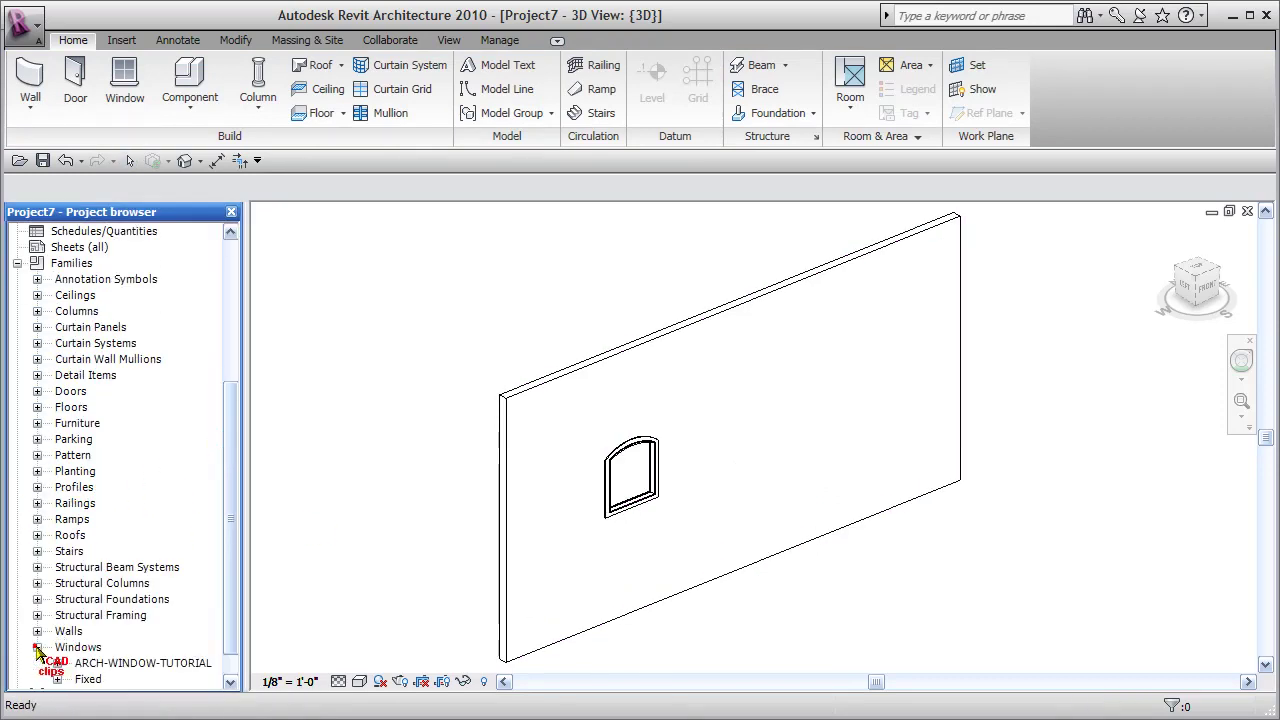
scroll(45, 645, down, 1)
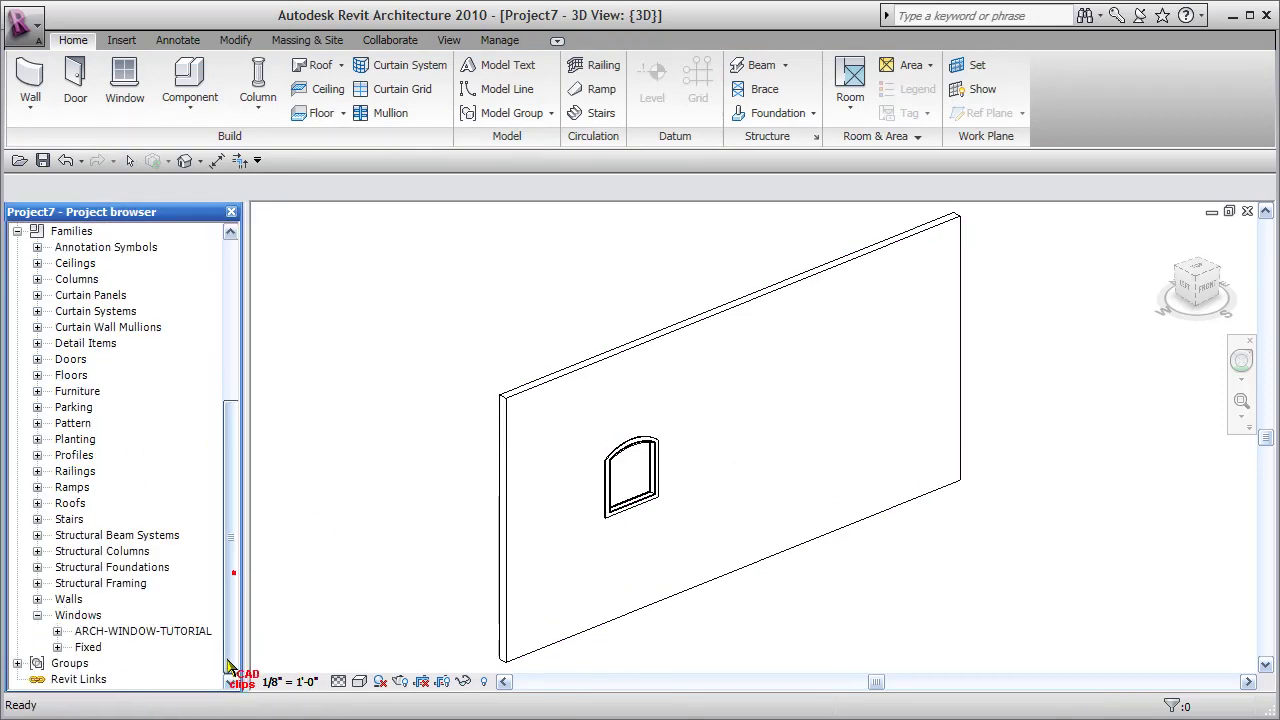
click(57, 631)
scroll(232, 566, down, 5)
click(148, 551)
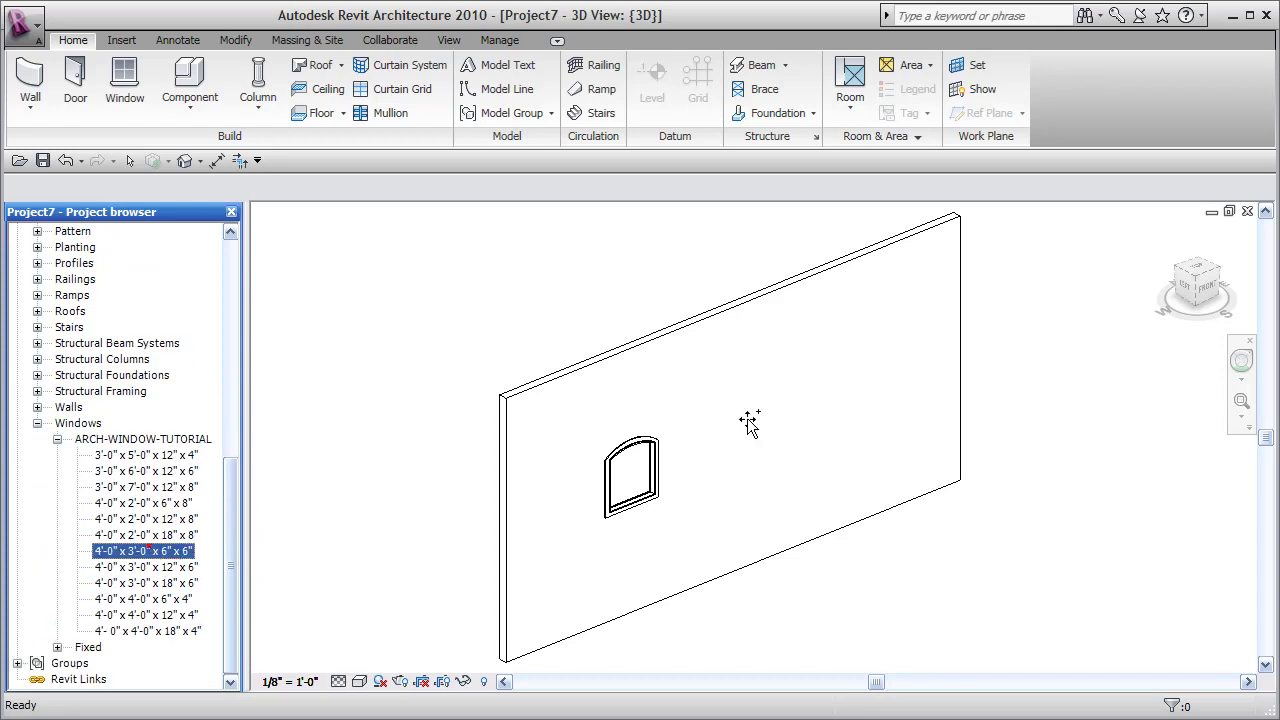
drag(750, 423, 748, 409)
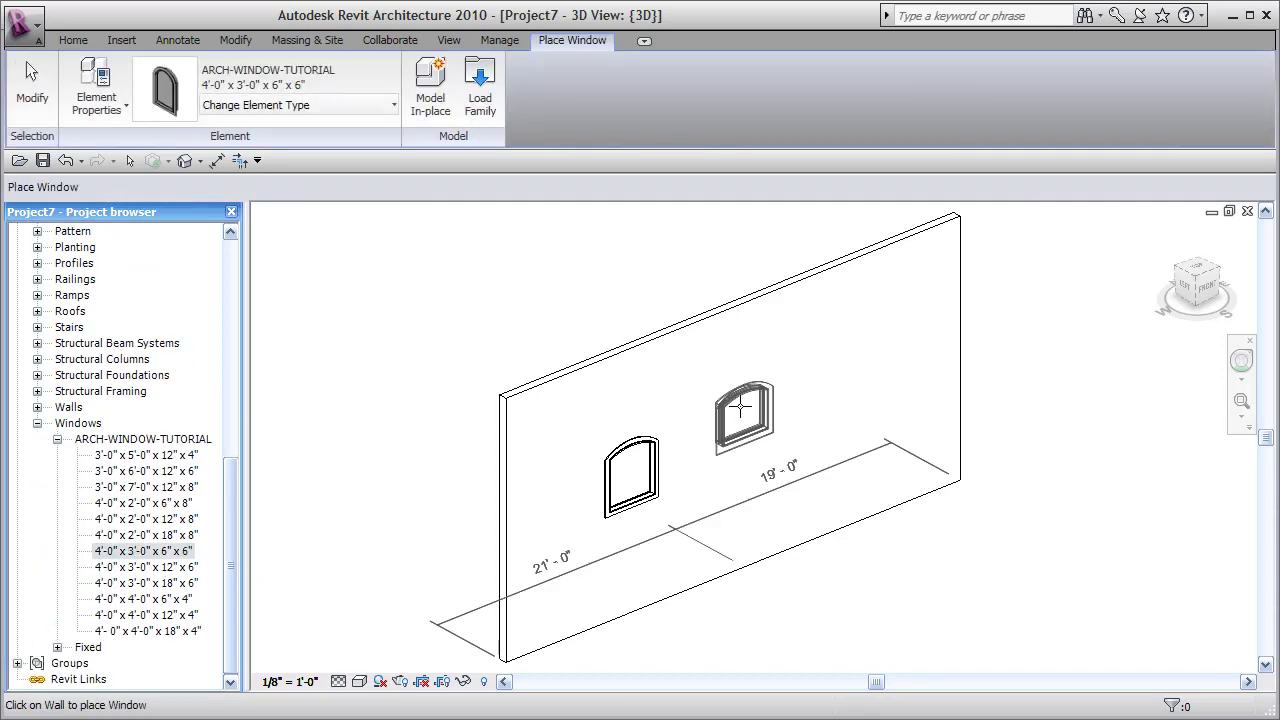
Place a 4'-0" x 4'-0" x 6" x 4" window and a 3'-0" x 7'-0" x 12" x 8" window towards the wall's right end.
click(155, 599)
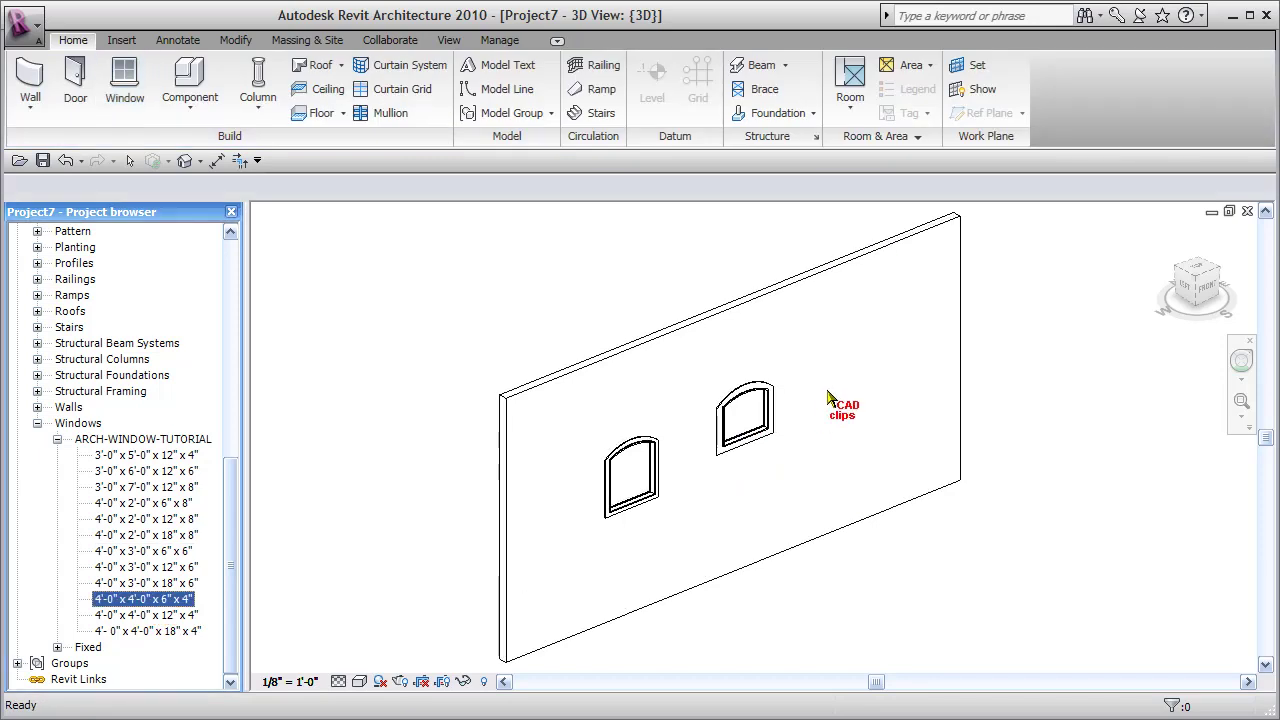
drag(828, 398, 828, 378)
click(826, 386)
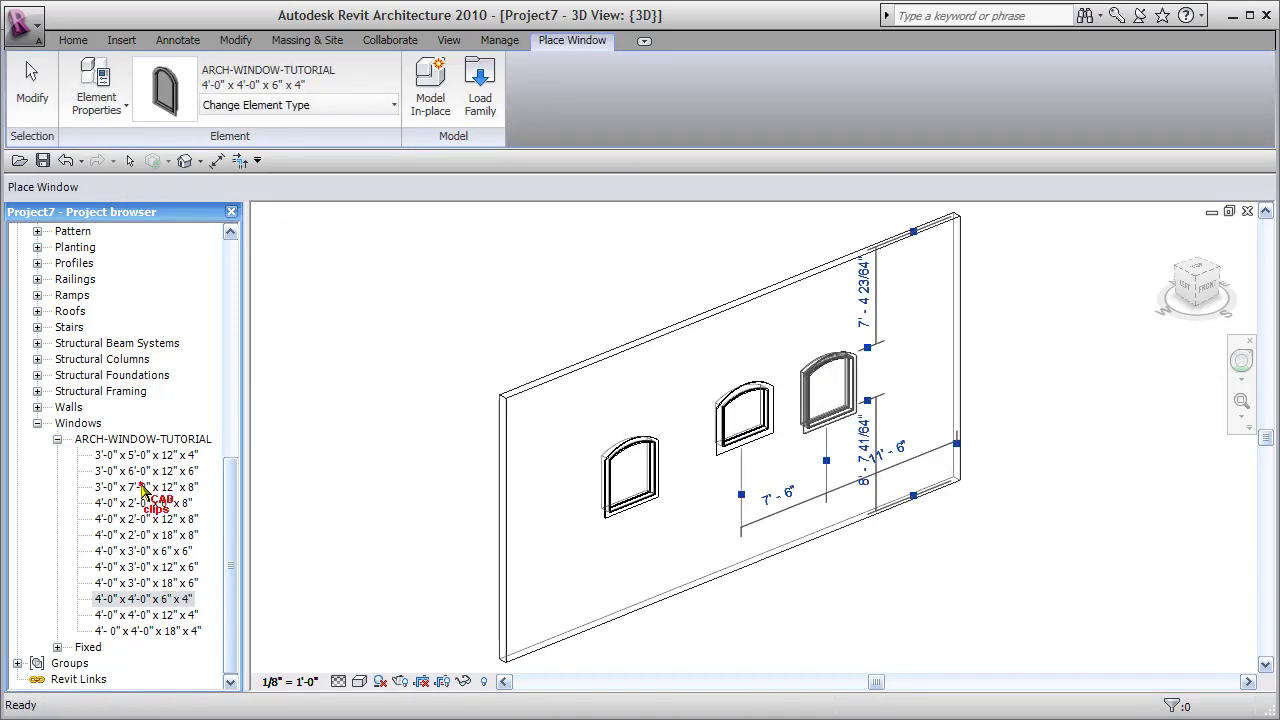
drag(141, 487, 905, 366)
click(903, 363)
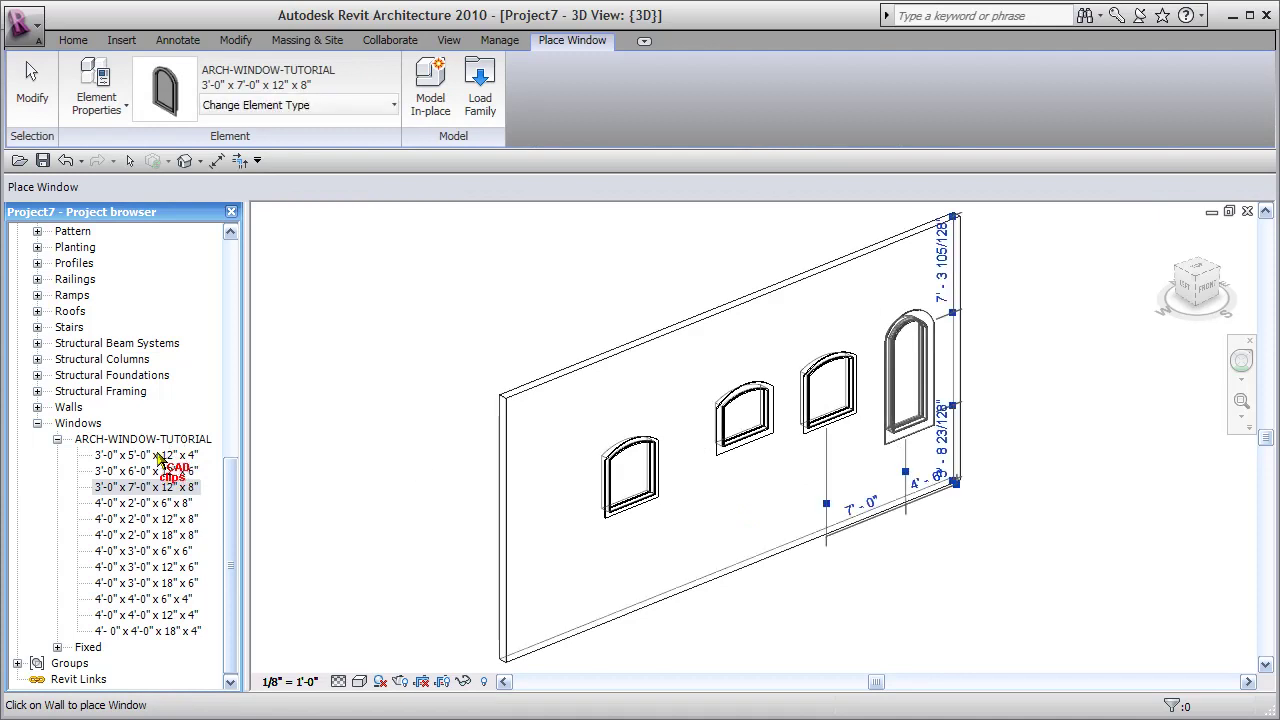
Place a 3'-0" x 5'-0" x 12" x 4" window about 4'-6" from the wall's left end and finish placing windows.
drag(157, 460, 565, 510)
click(565, 510)
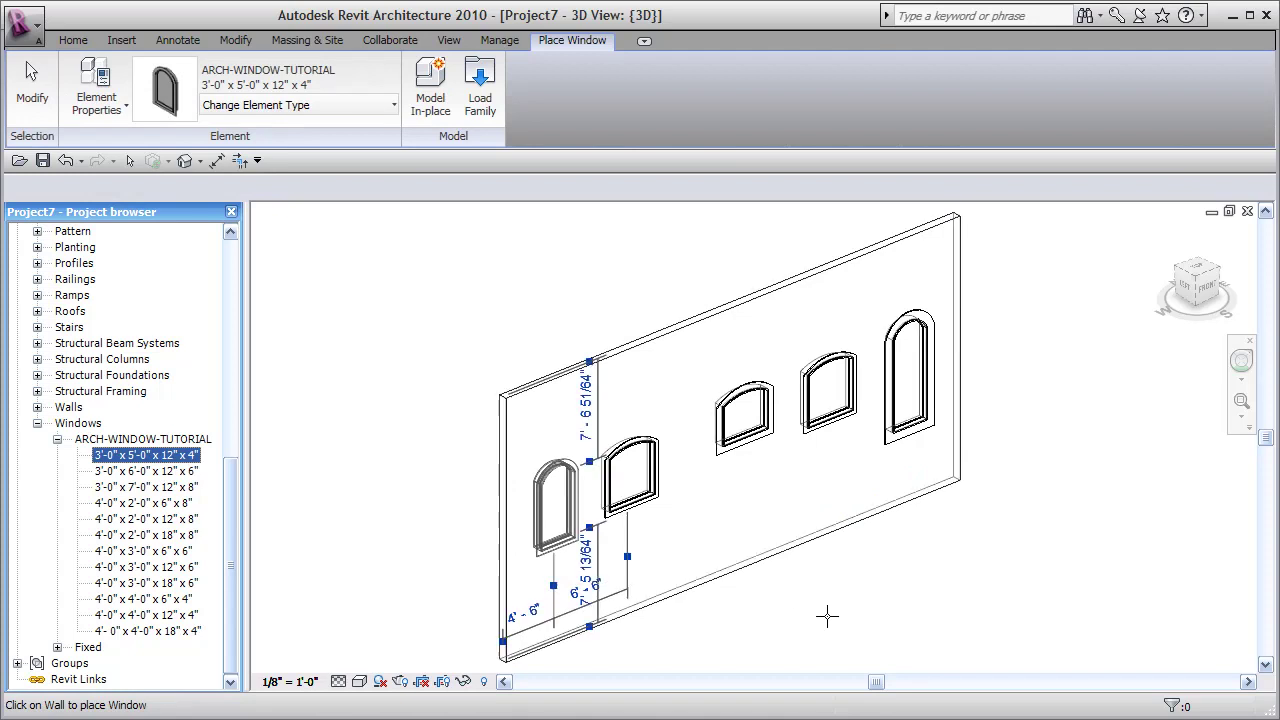
key(Escape)
key(Escape)
scroll(818, 617, up, 3)
shift+middle_drag(786, 600, 964, 652)
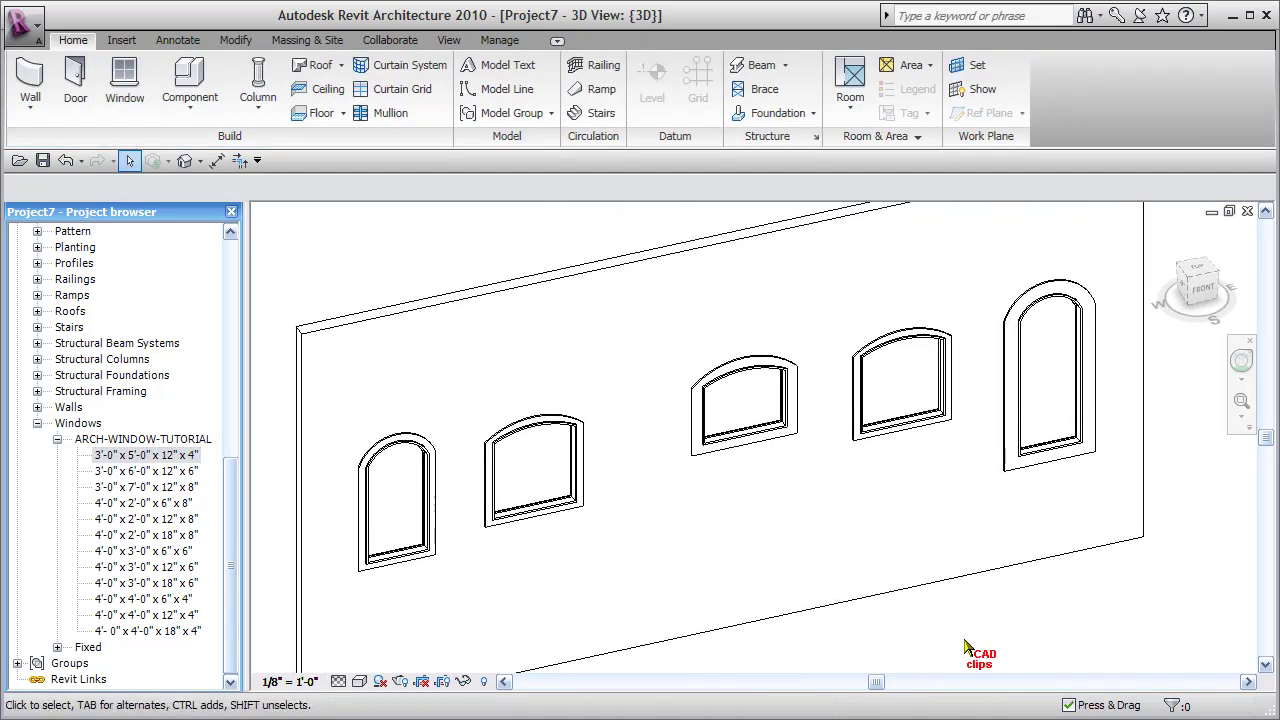